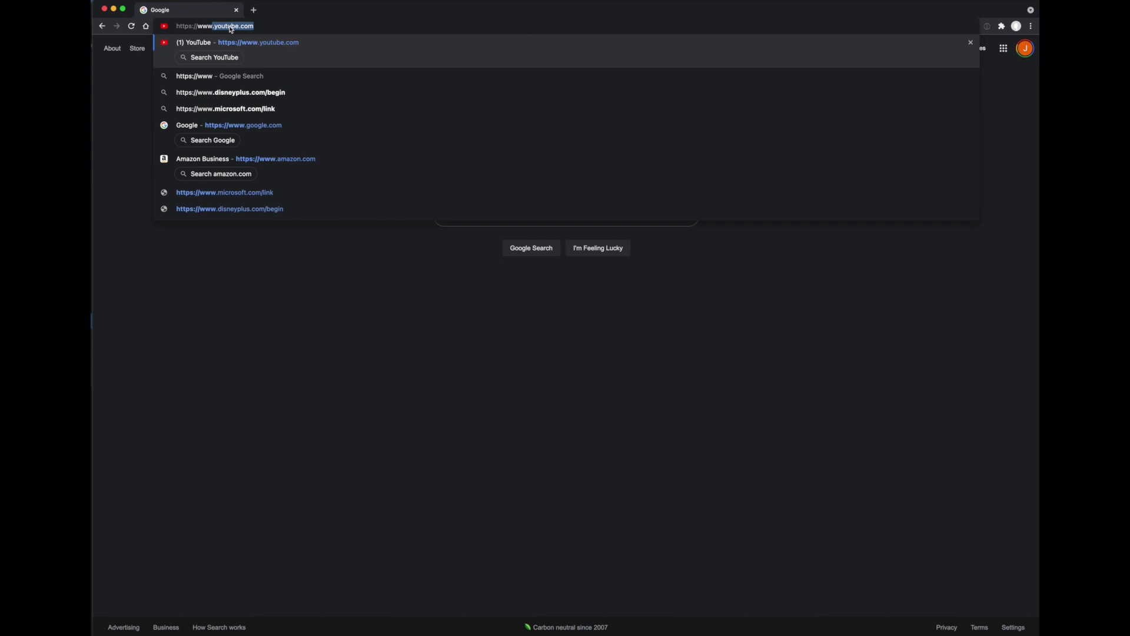
# Step: Load adventurehouse.com/ah_auctions in Chrome's address bar
pyautogui.write('.a')
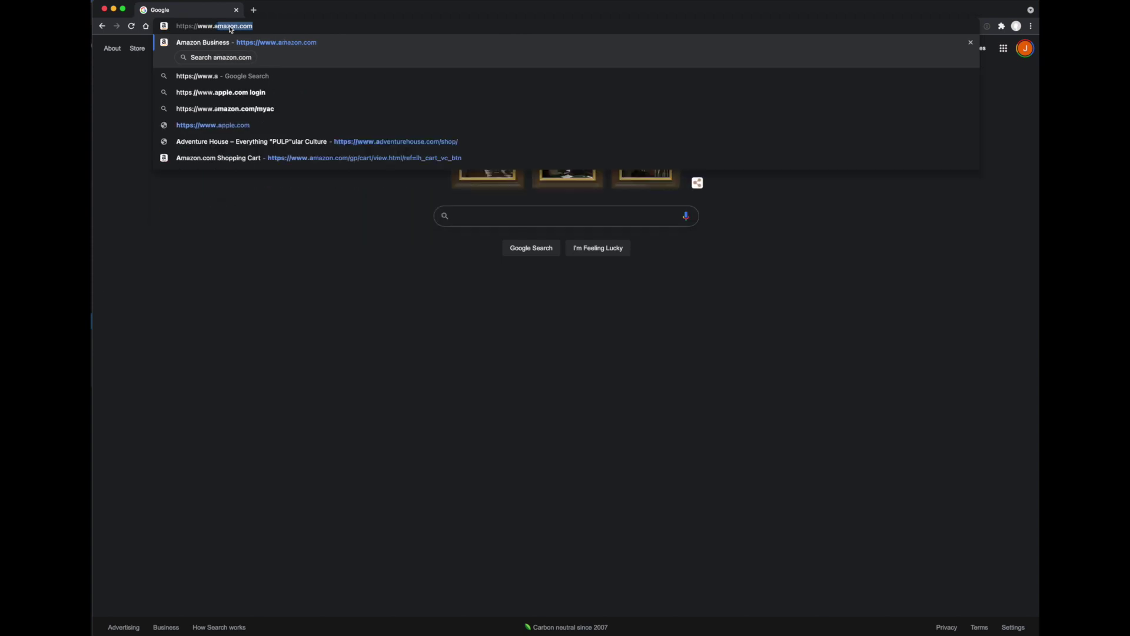
pyautogui.write('dventureh')
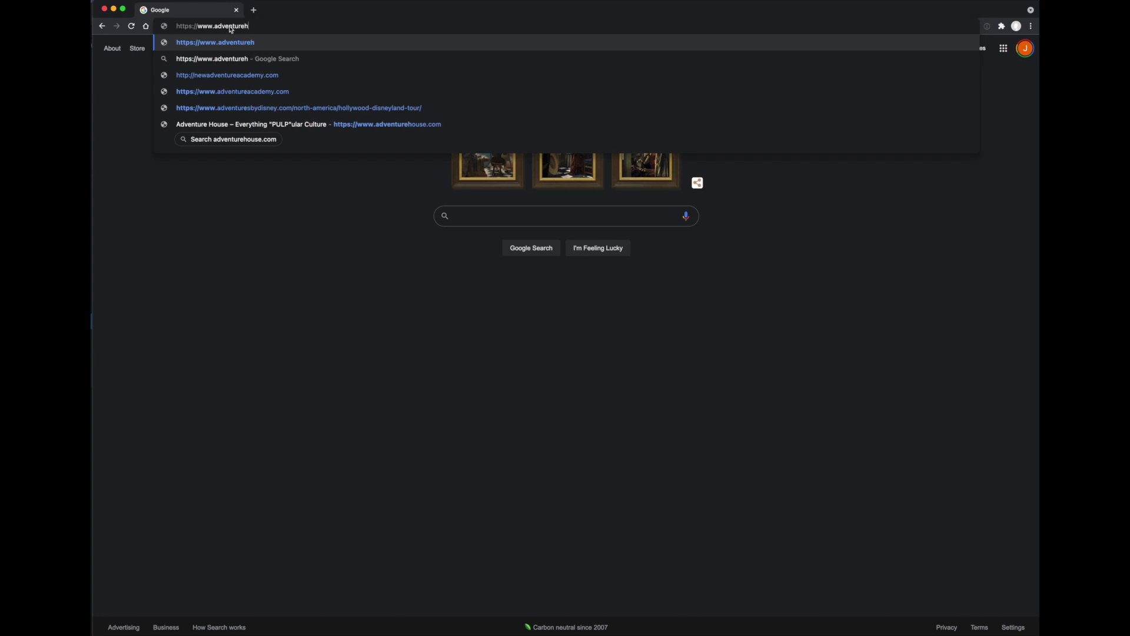
pyautogui.write('ouse.co')
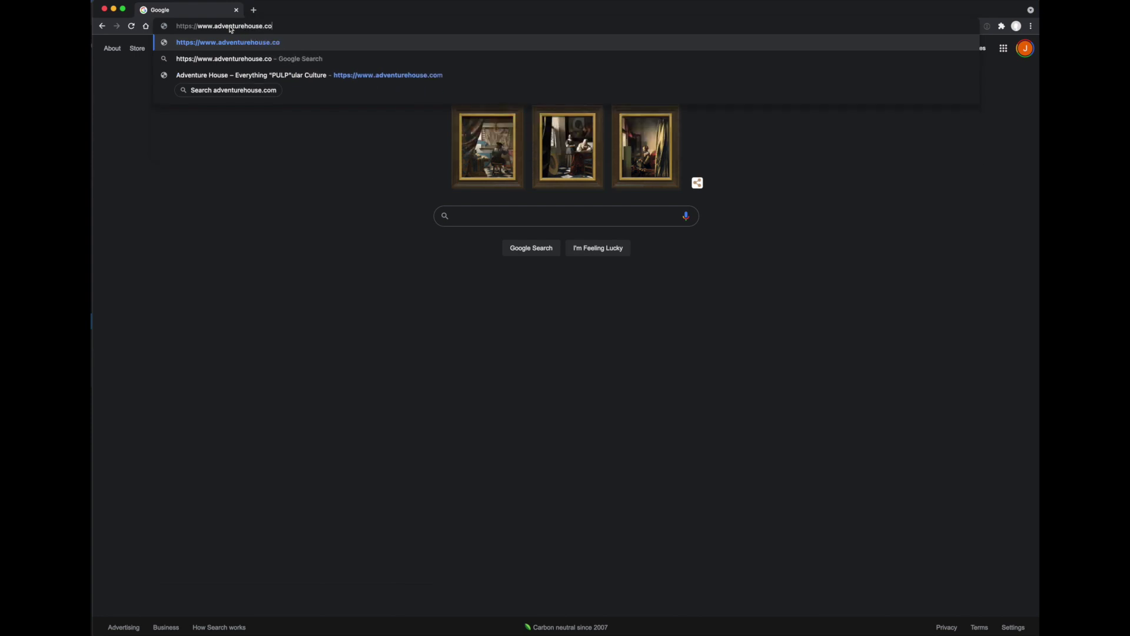
pyautogui.write('m/')
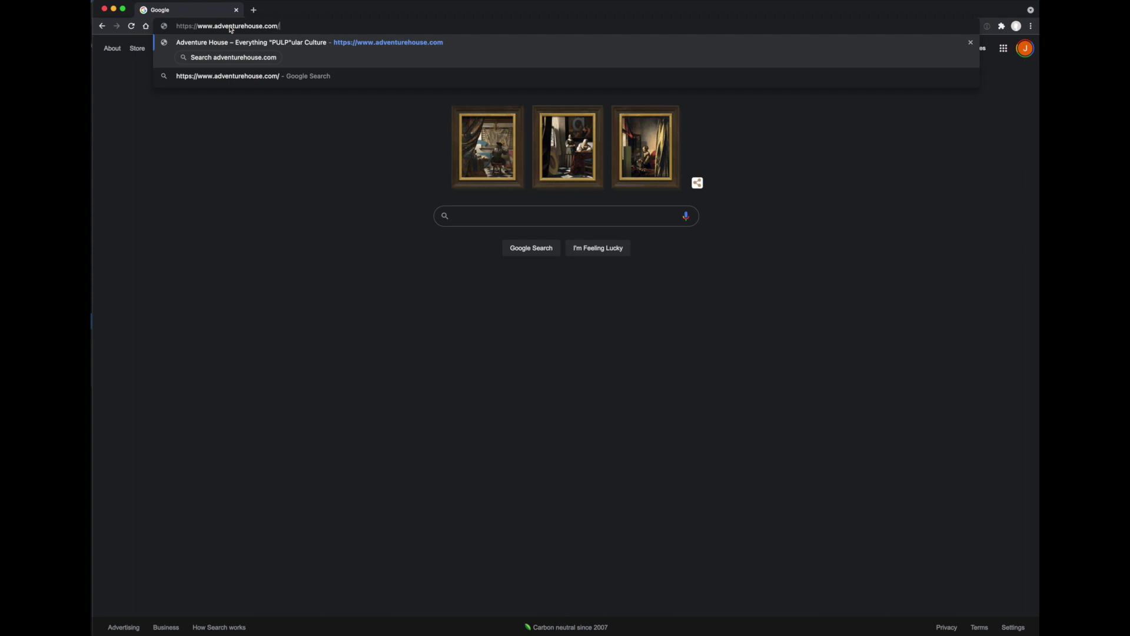
pyautogui.write('a')
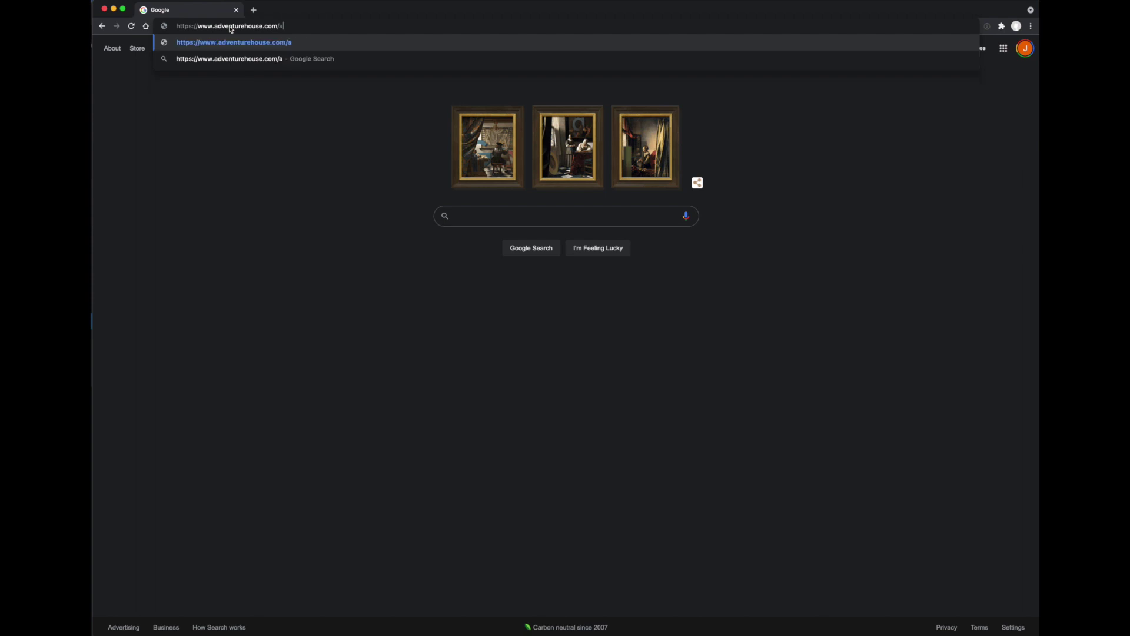
pyautogui.write('h_auctions')
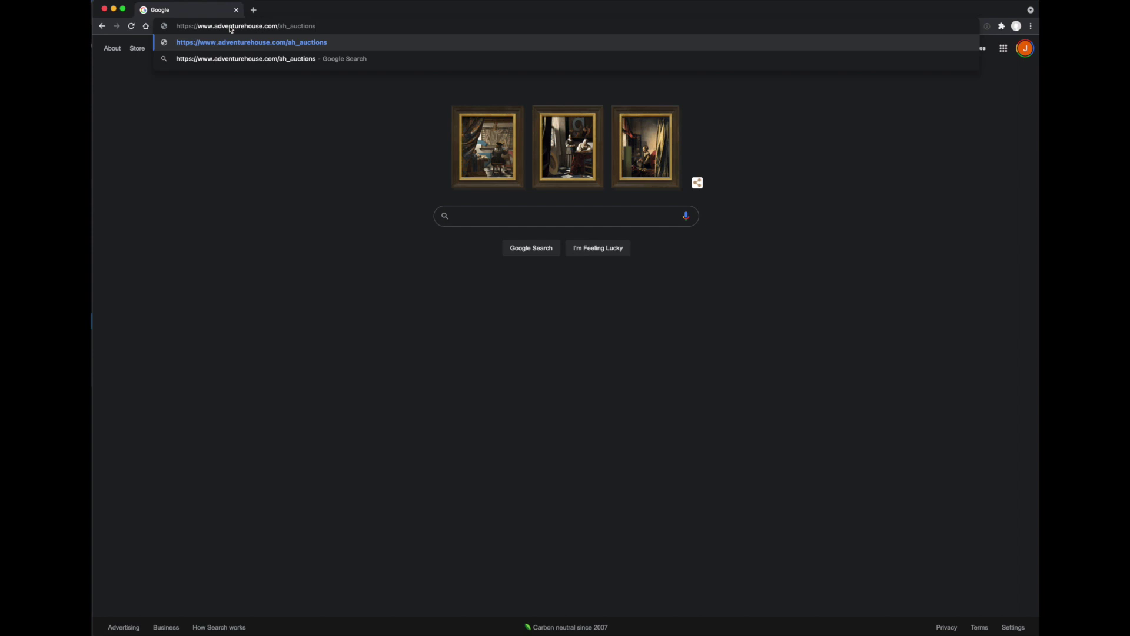
pyautogui.press('Return')
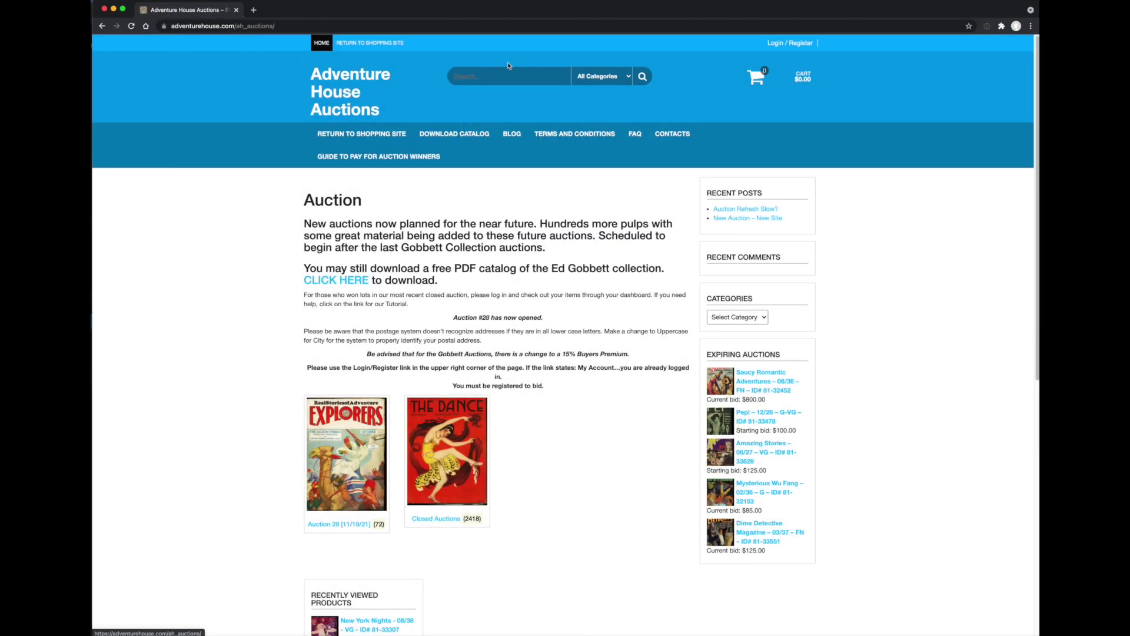
# Step: Log in with the buyer username and password, showing the password and ticking Remember me
pyautogui.click(793, 44)
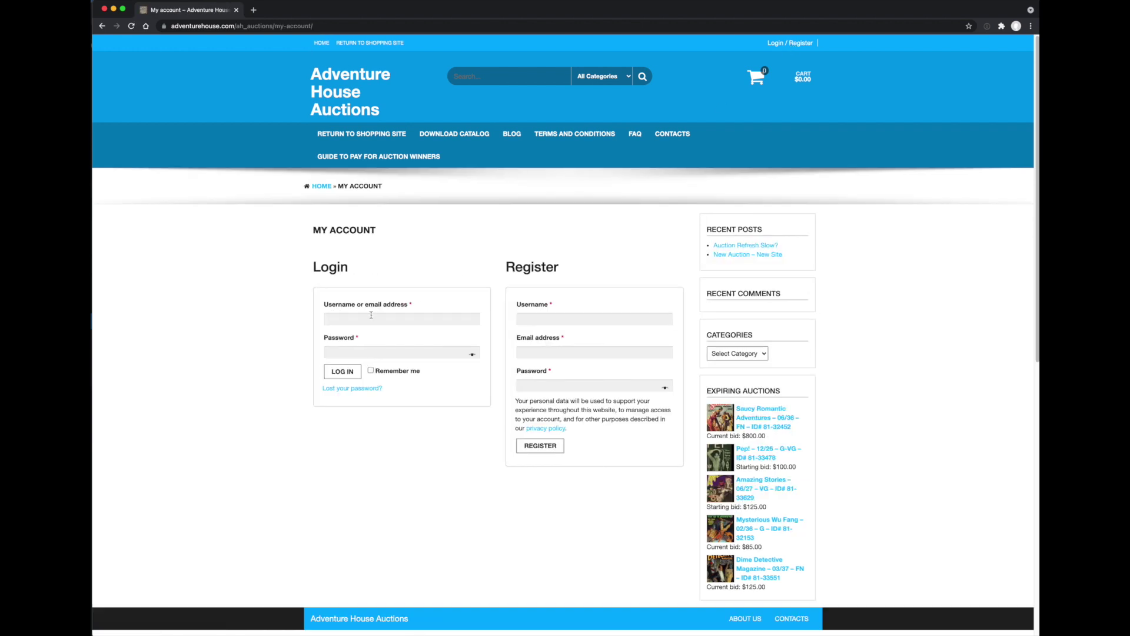
pyautogui.click(371, 318)
pyautogui.write('pulpbuyer')
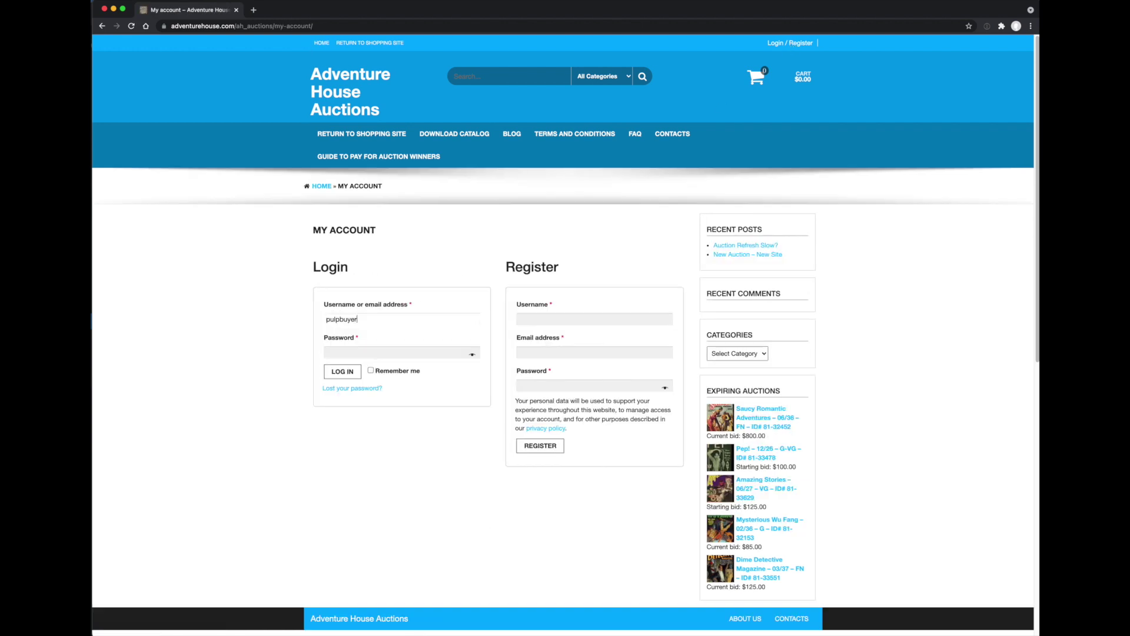
pyautogui.click(364, 352)
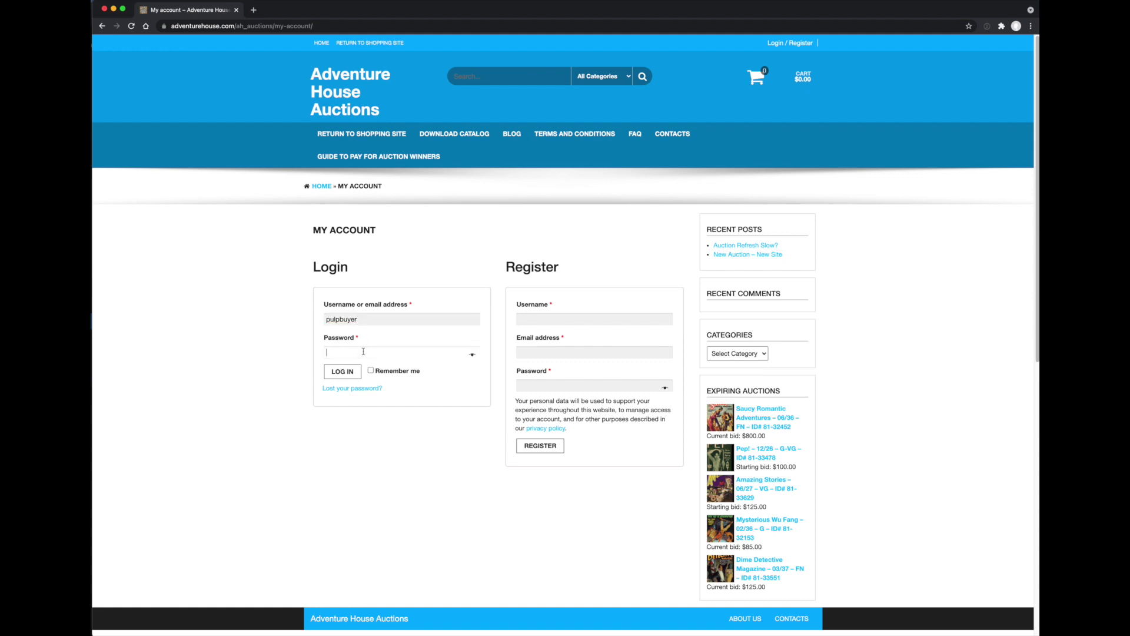
pyautogui.write('••••••••••••')
pyautogui.click(472, 357)
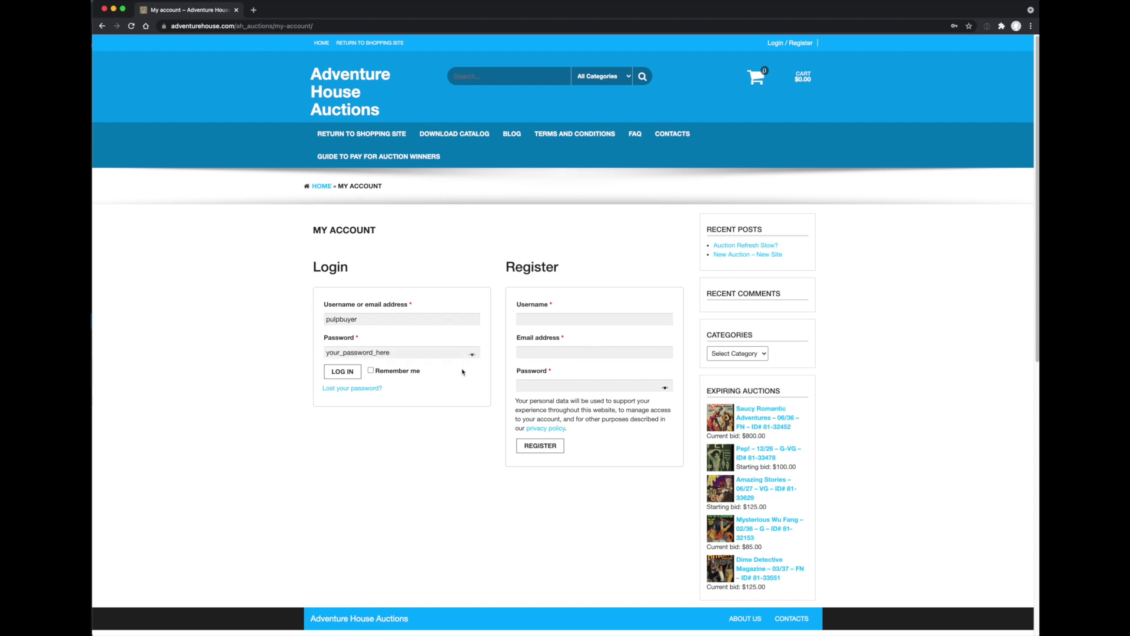
pyautogui.click(370, 371)
pyautogui.click(341, 373)
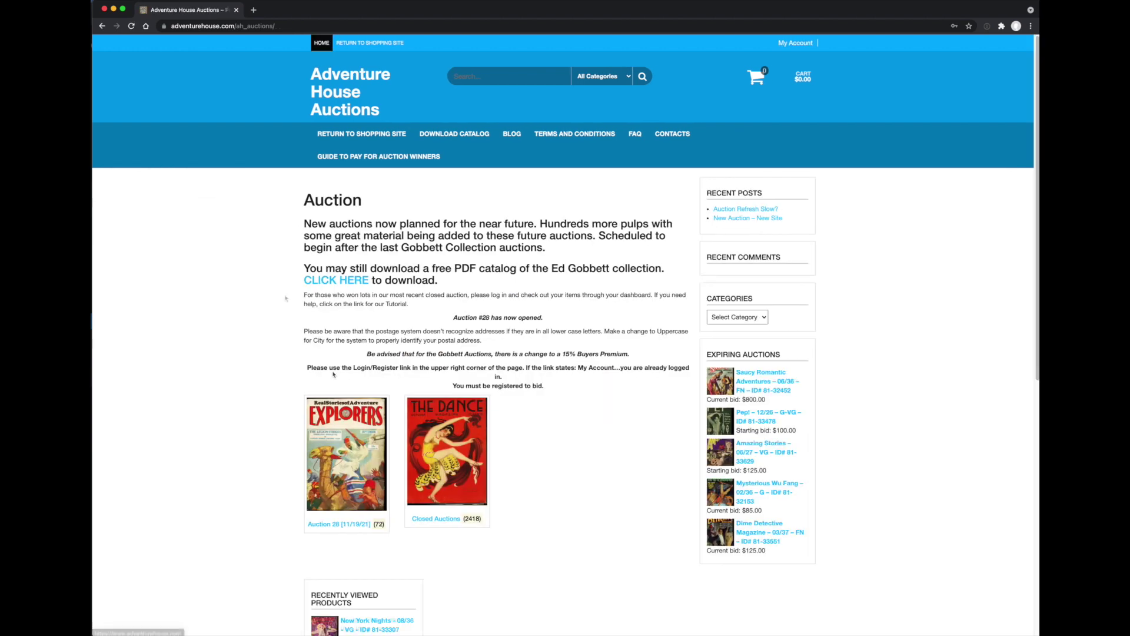
# Step: Sort Auction 28 lots by Ending Soon and open the Saucy Romantic Adventures lot
pyautogui.click(341, 455)
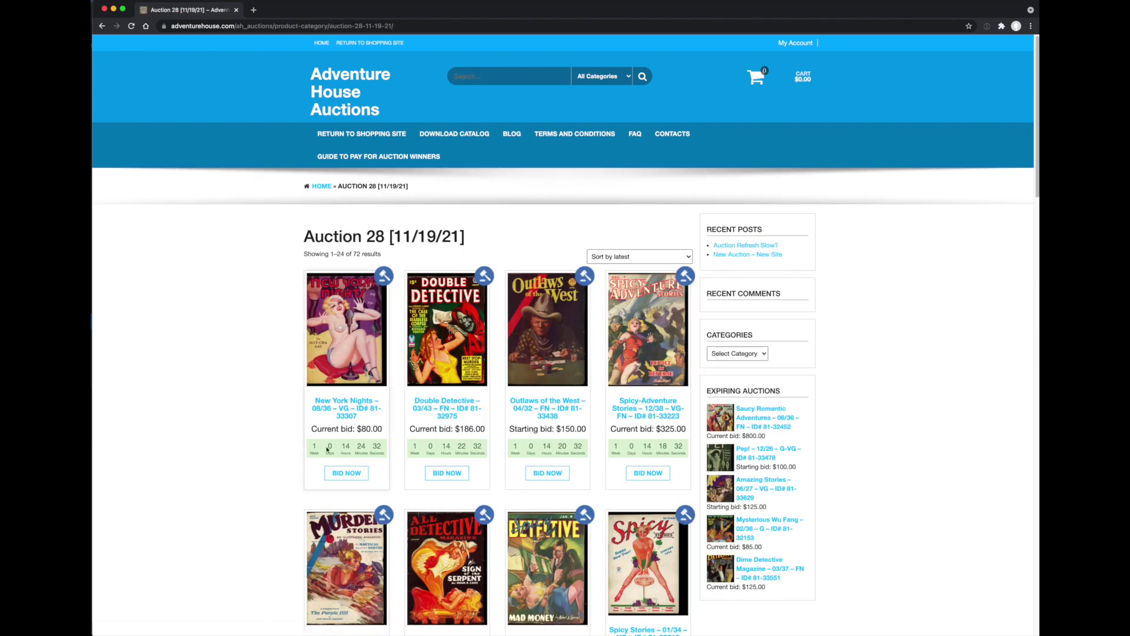
pyautogui.scroll(-5, 251, 418)
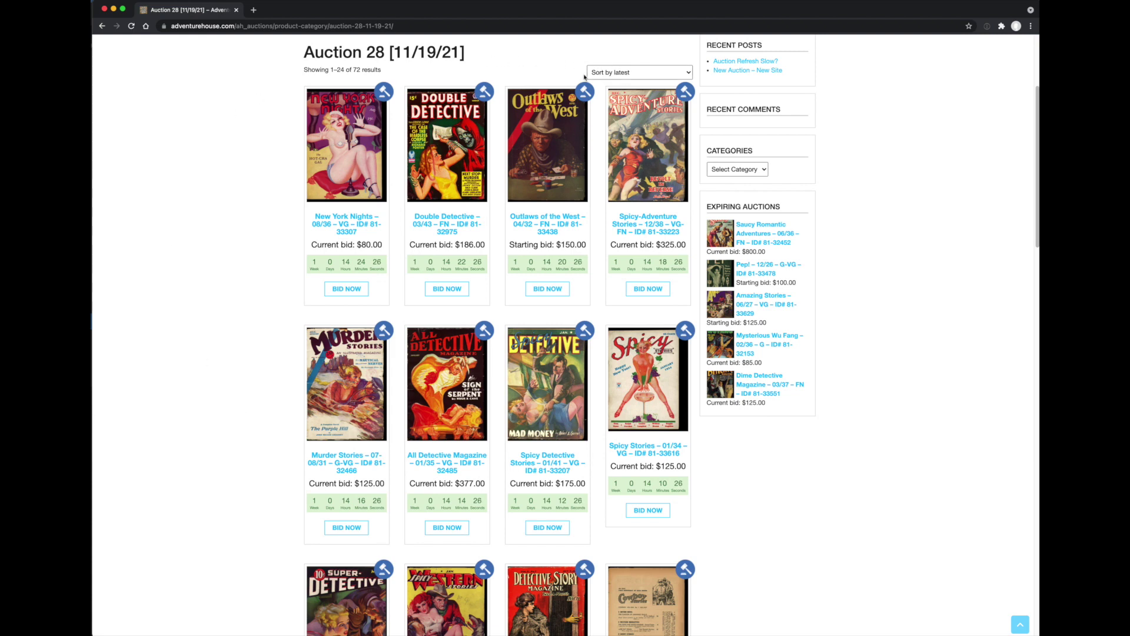
pyautogui.click(631, 73)
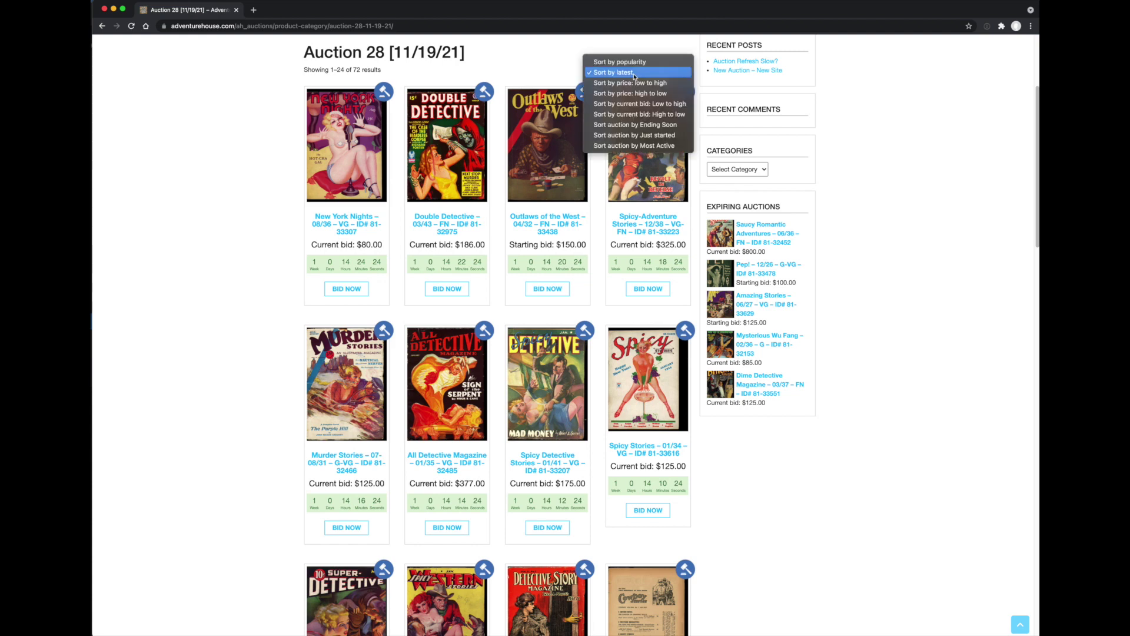
pyautogui.click(628, 125)
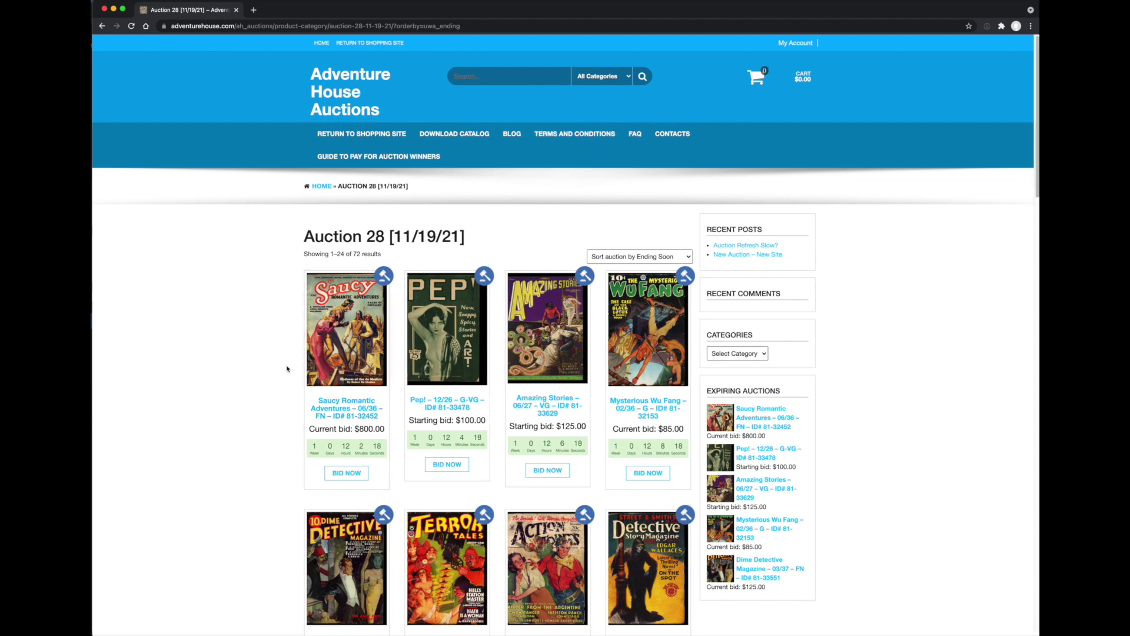
pyautogui.scroll(-5, 287, 369)
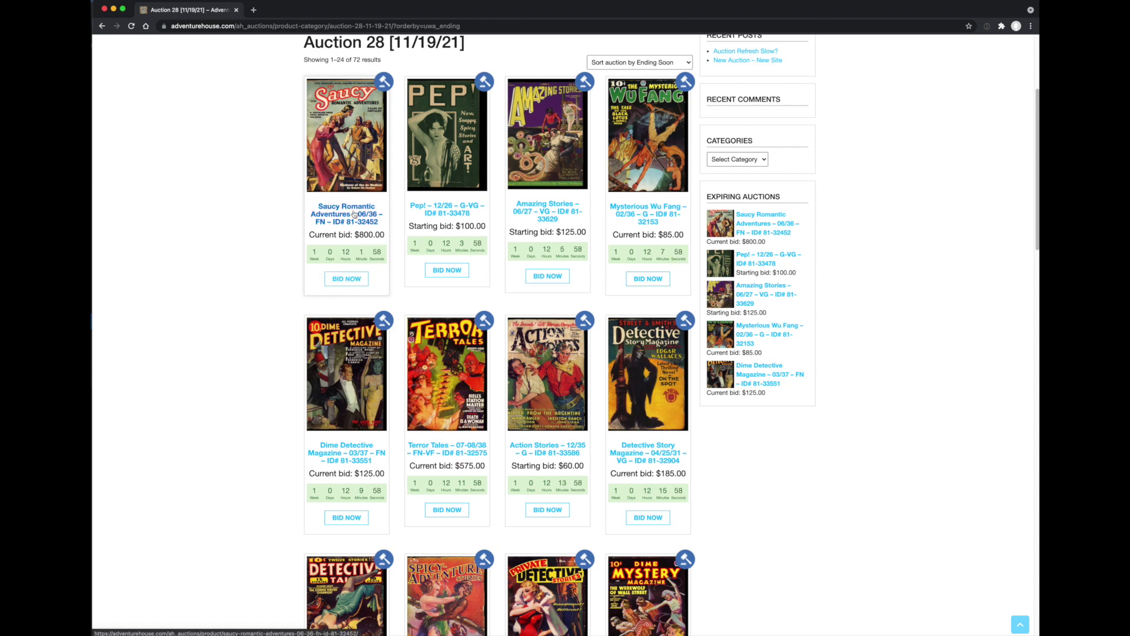
pyautogui.click(350, 162)
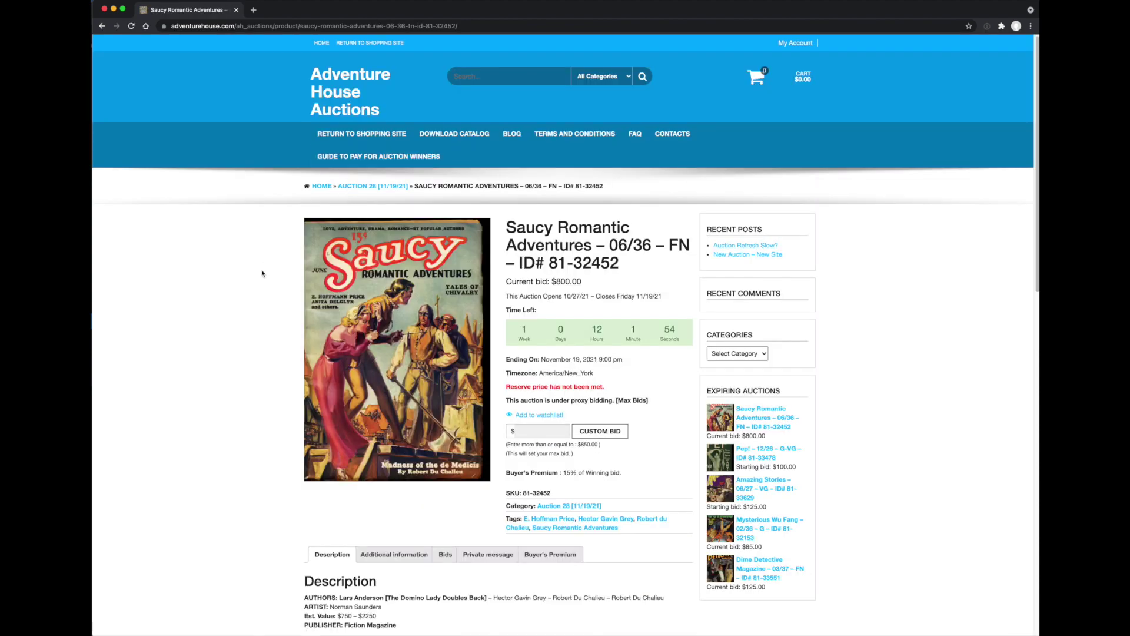
# Step: Enter 2000 as the custom bid for the Saucy Romantic Adventures 06/36 lot
pyautogui.scroll(-1, 257, 301)
pyautogui.scroll(-1, 257, 300)
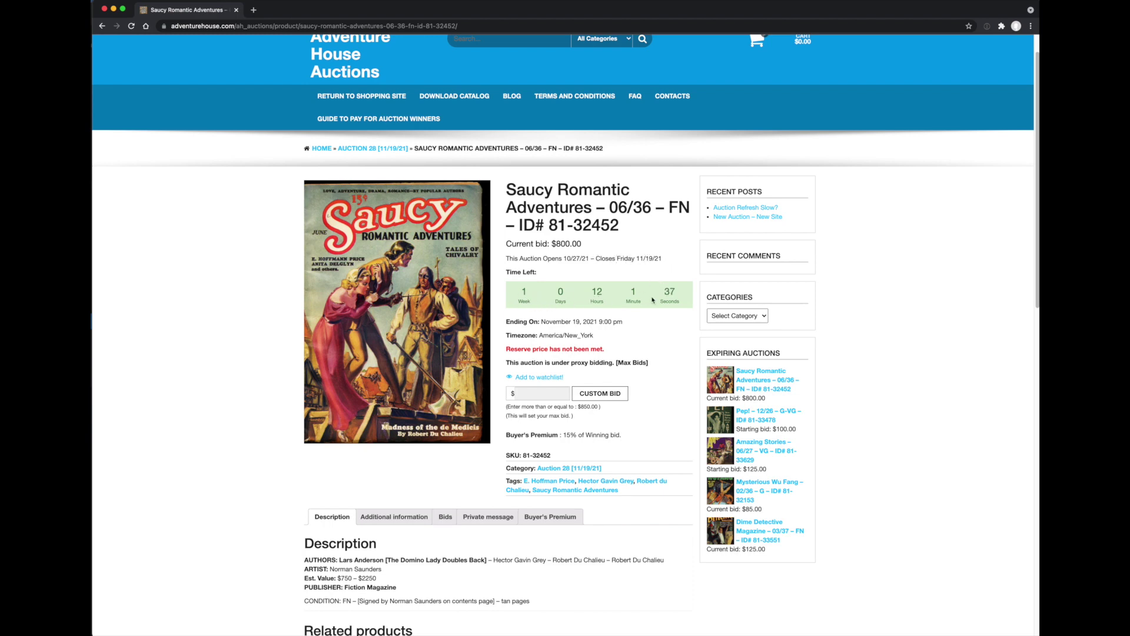
pyautogui.scroll(-2, 673, 319)
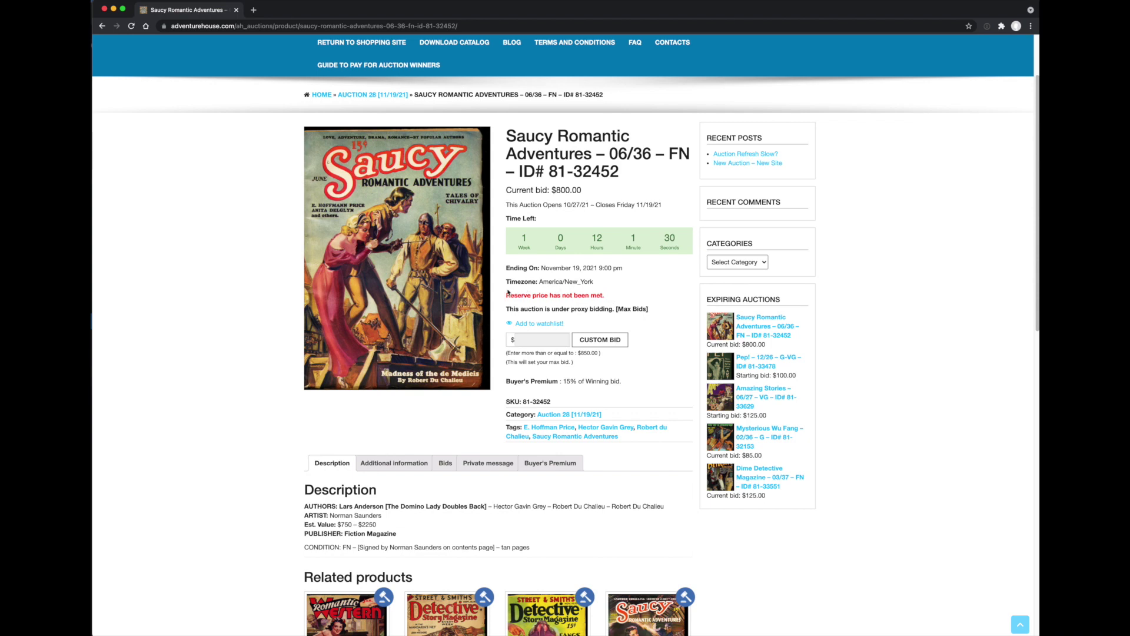
pyautogui.scroll(-2, 637, 300)
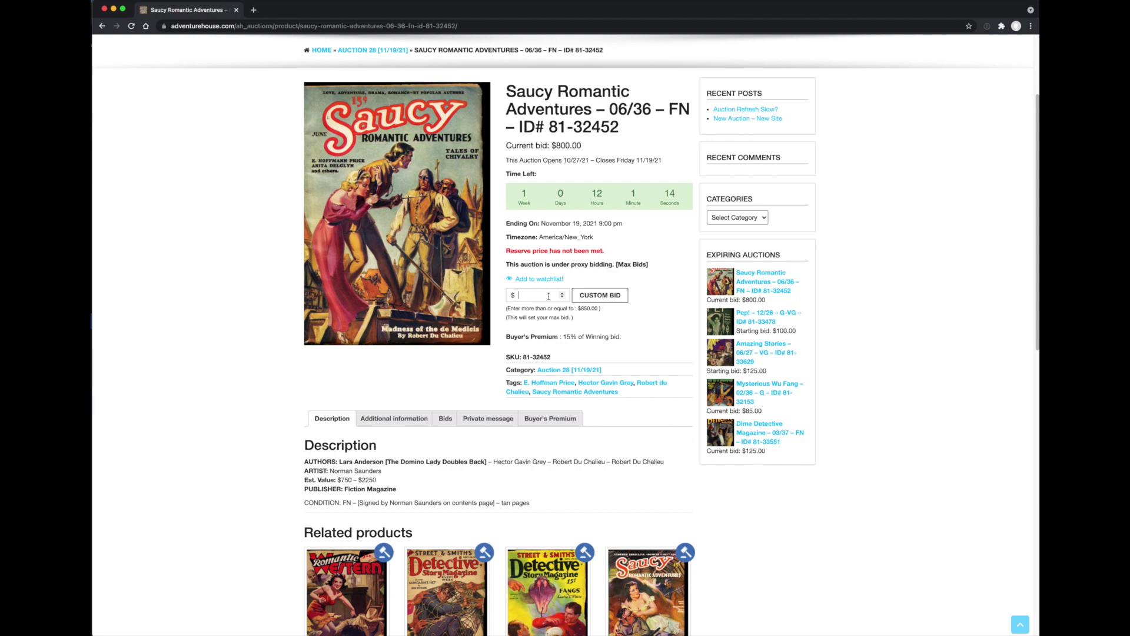
pyautogui.write('2000')
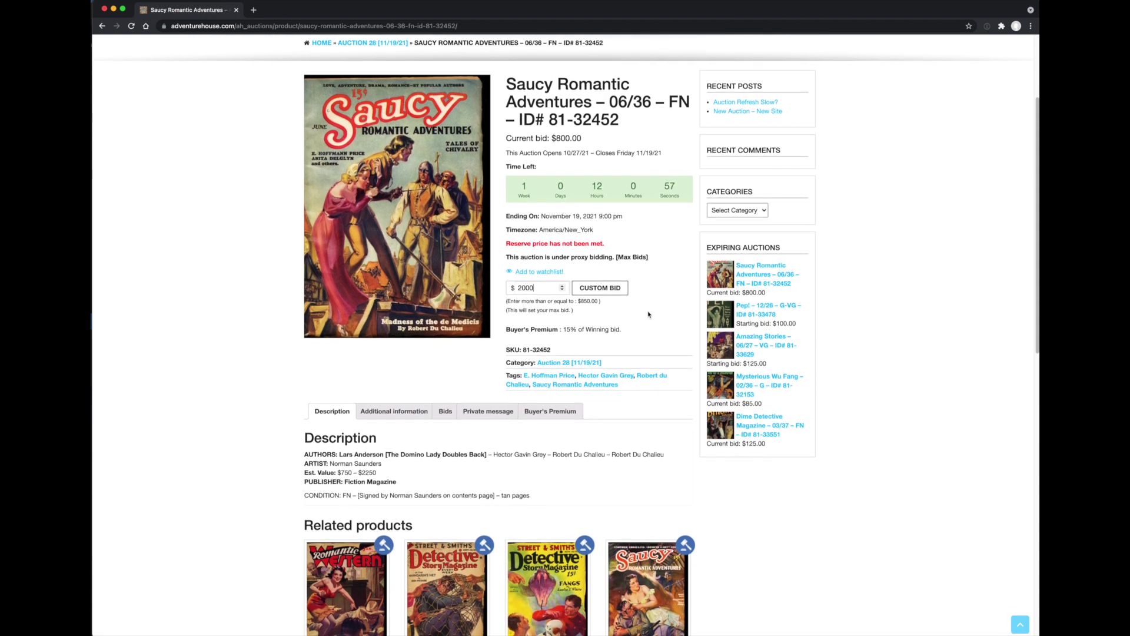
pyautogui.scroll(-2, 648, 314)
pyautogui.scroll(-5, 648, 314)
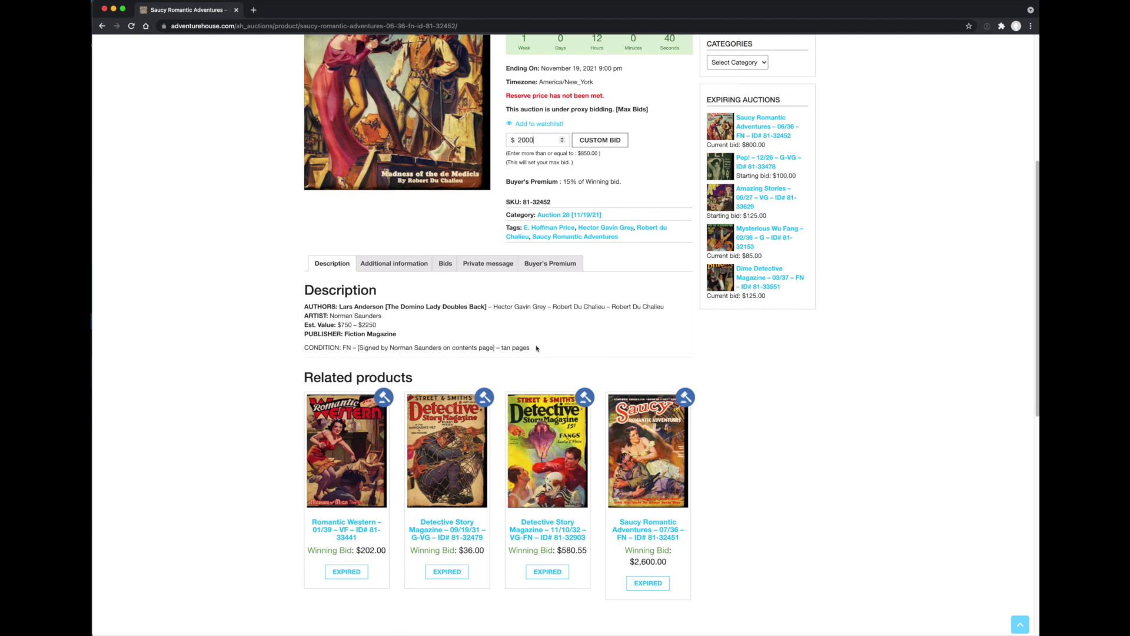
# Step: Check the Additional information and Bids tabs, then privately ask the seller 'How is the back cover'
pyautogui.click(399, 266)
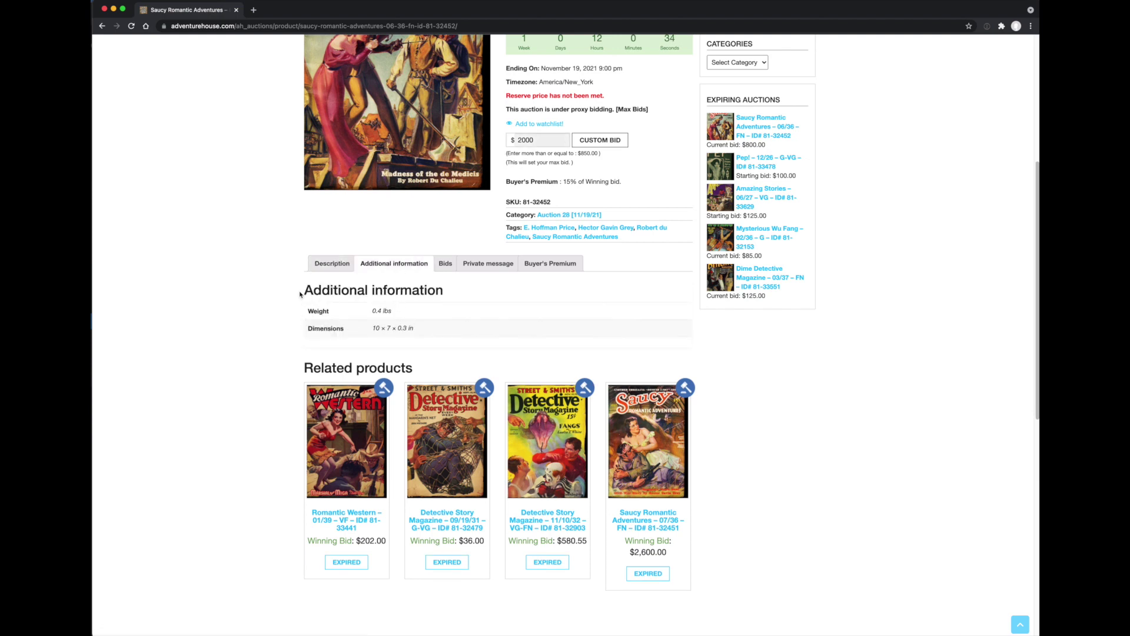
pyautogui.click(446, 265)
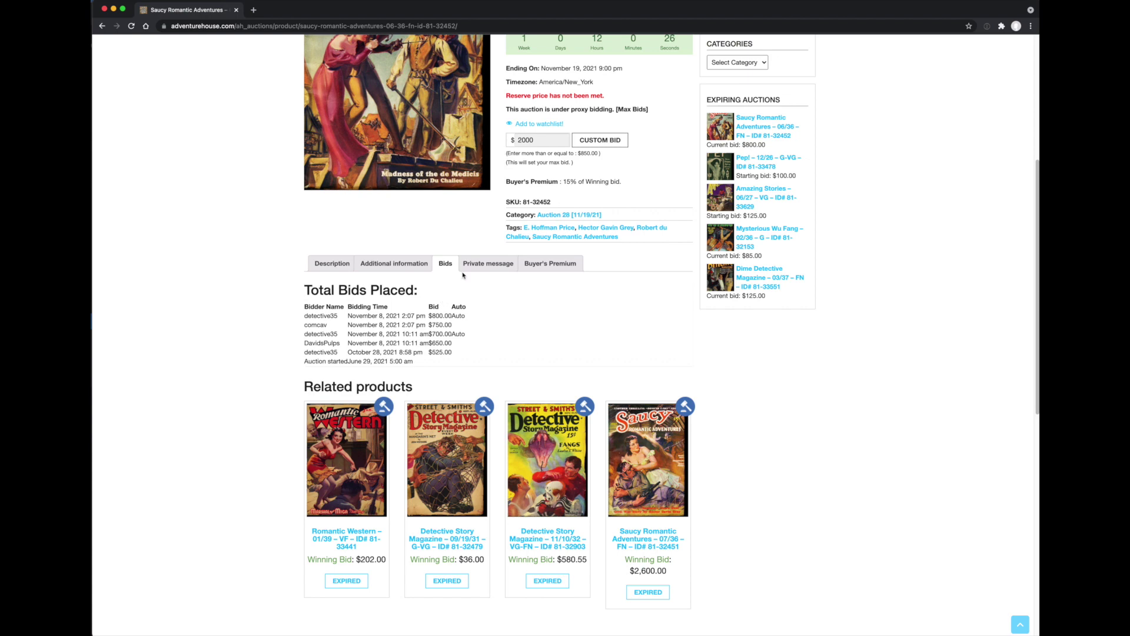
pyautogui.click(487, 265)
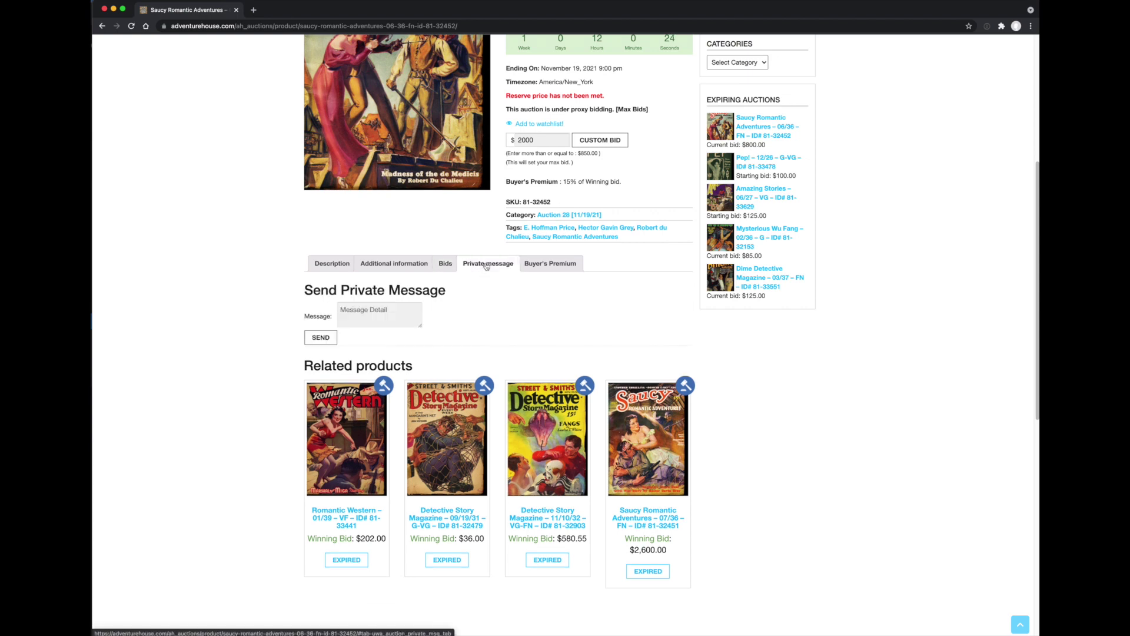
pyautogui.click(360, 314)
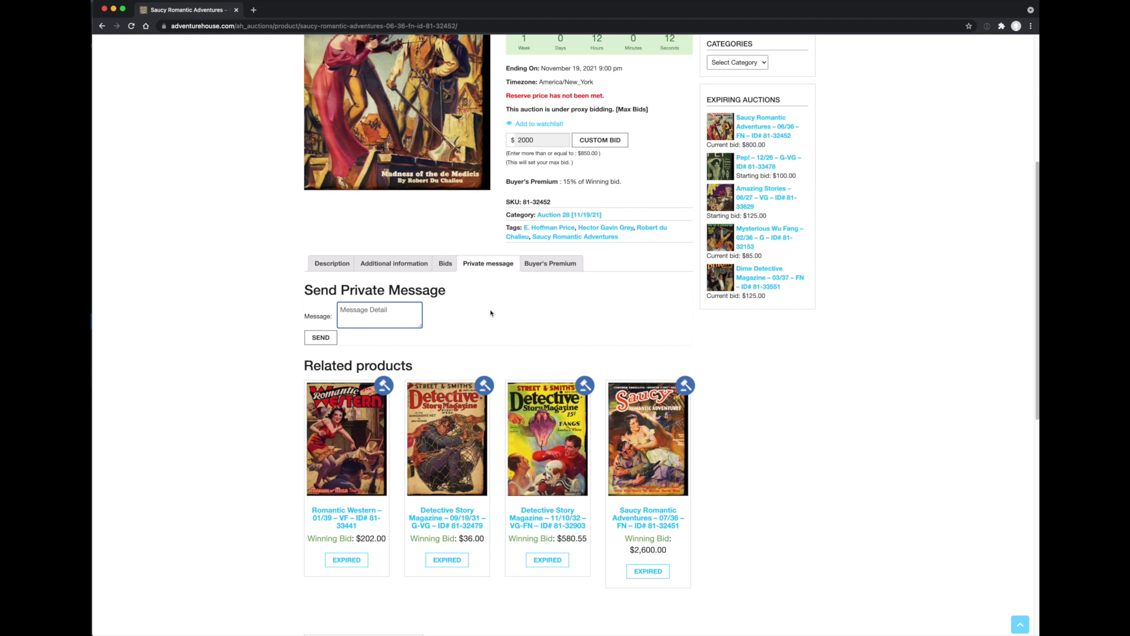
pyautogui.write('How is the back cover')
pyautogui.click(323, 340)
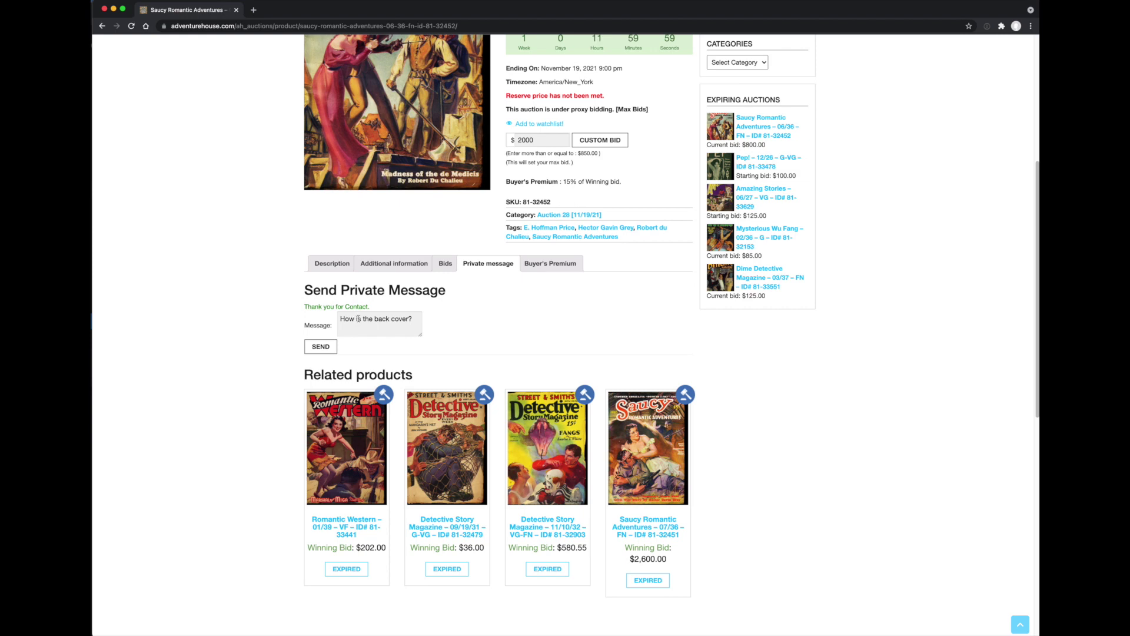
# Step: Review the 15% Buyer's Premium terms and return to the top of the page
pyautogui.click(550, 265)
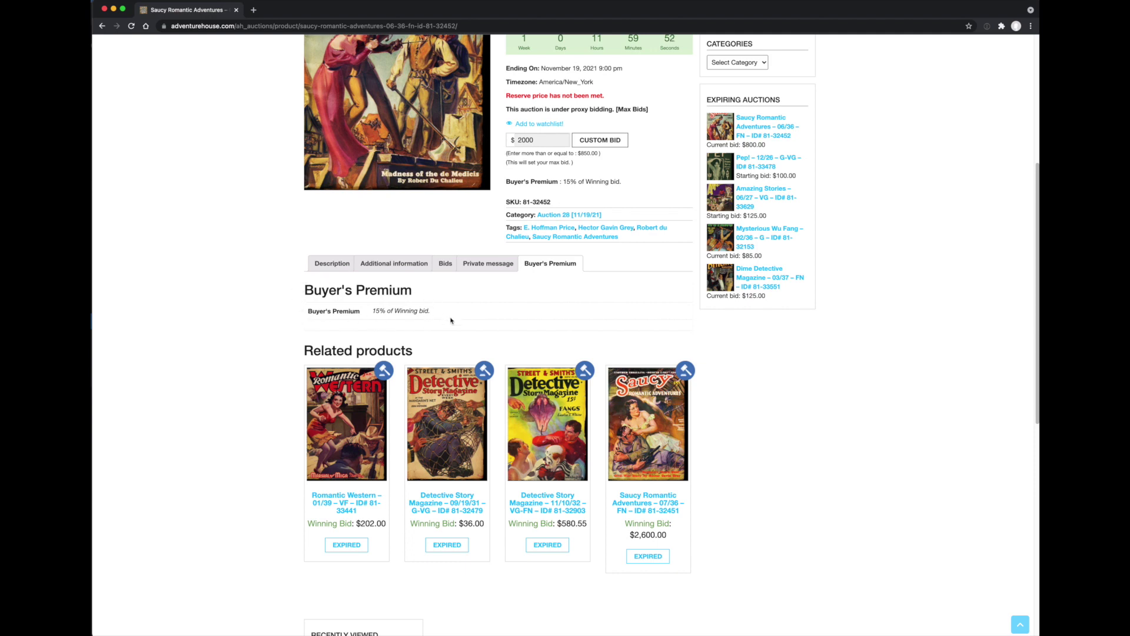
pyautogui.scroll(1, 469, 316)
pyautogui.scroll(5, 469, 317)
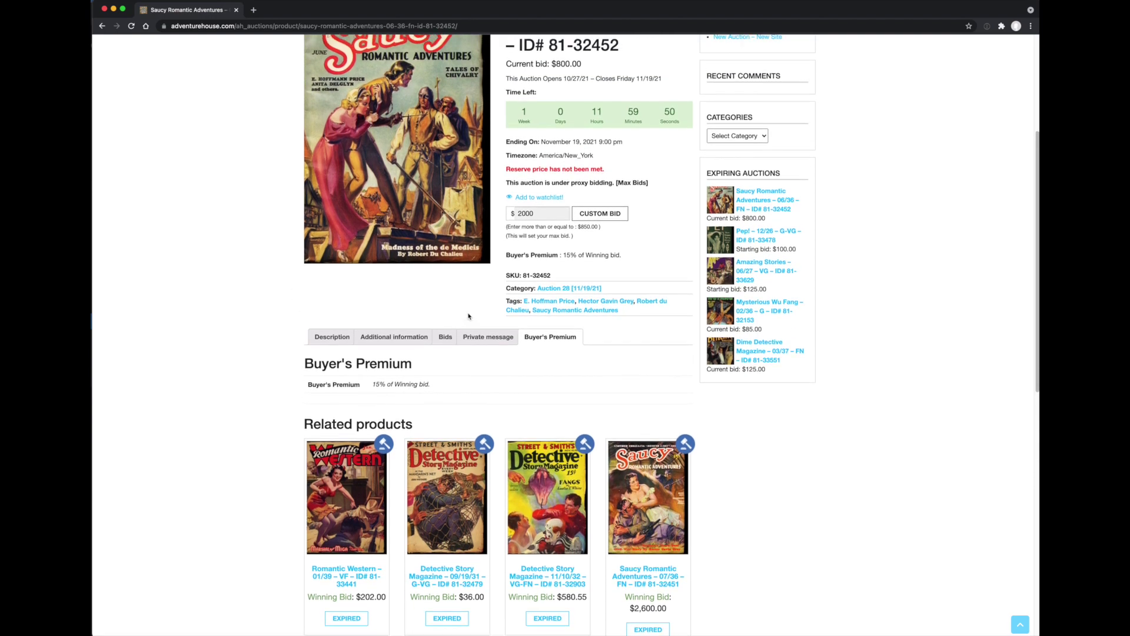
pyautogui.scroll(3, 469, 317)
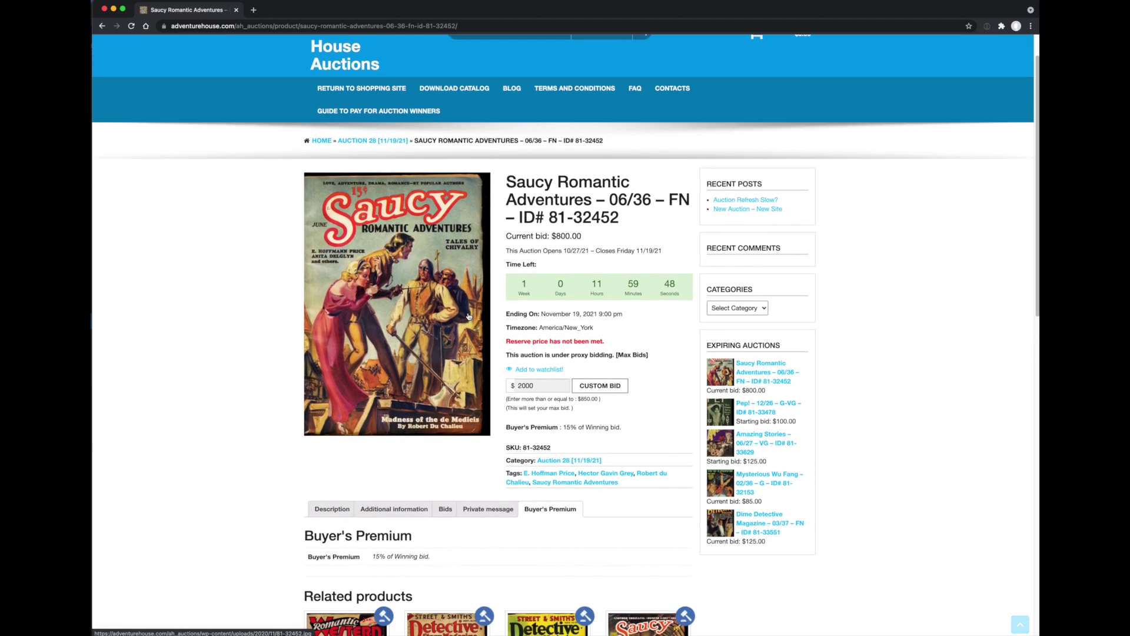
pyautogui.scroll(1, 469, 317)
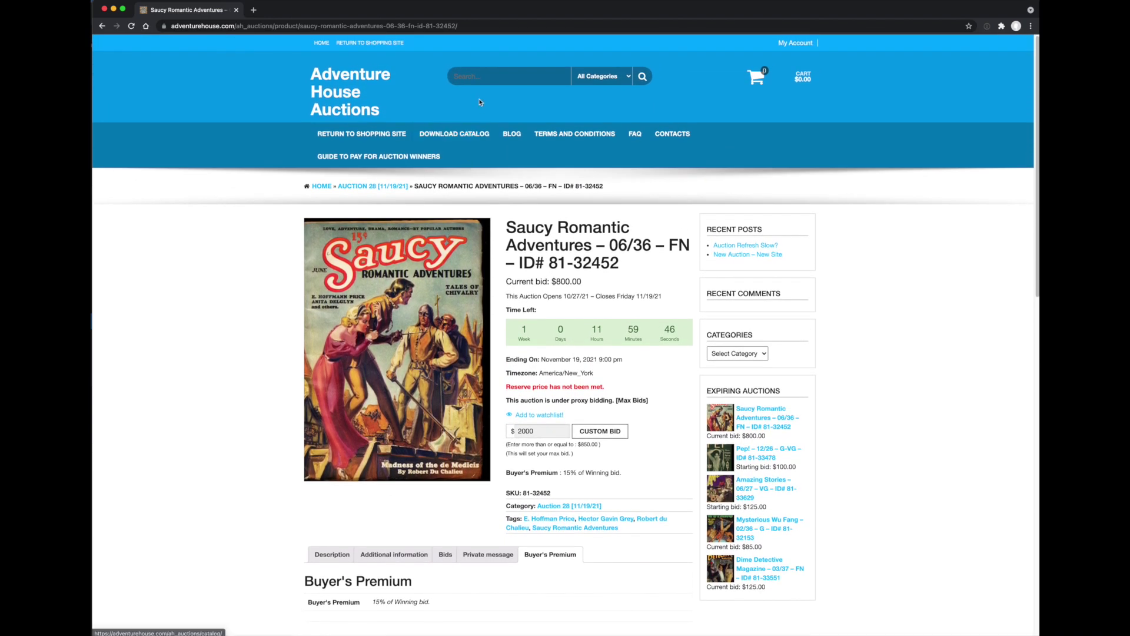
# Step: Search All Categories for 'Spicy Mys'
pyautogui.click(481, 76)
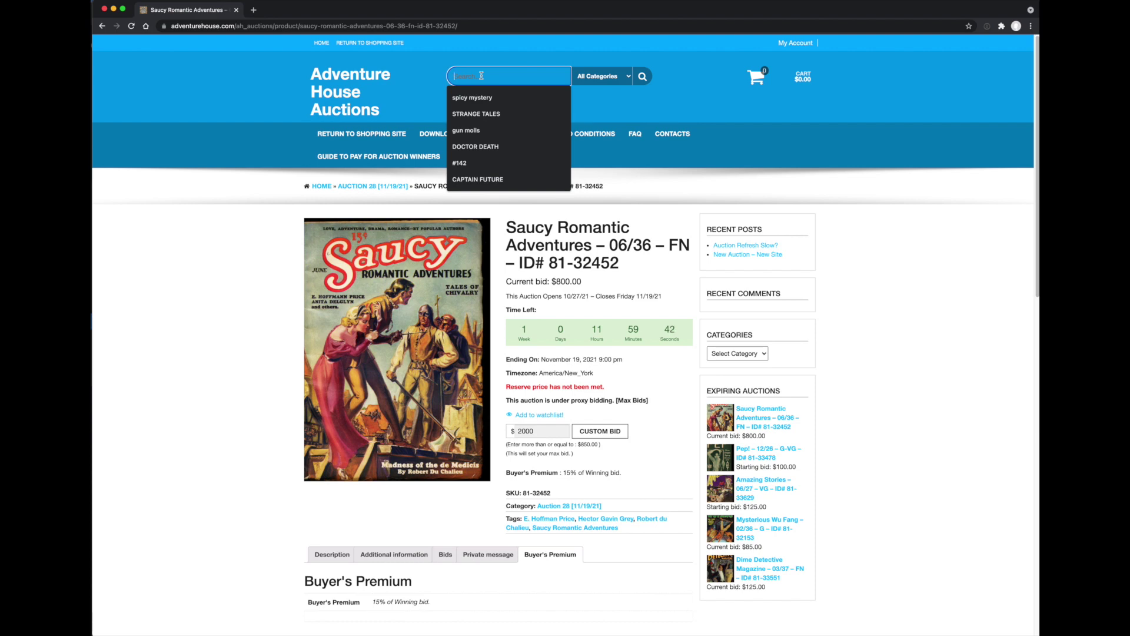
pyautogui.write('Spicy Mystery')
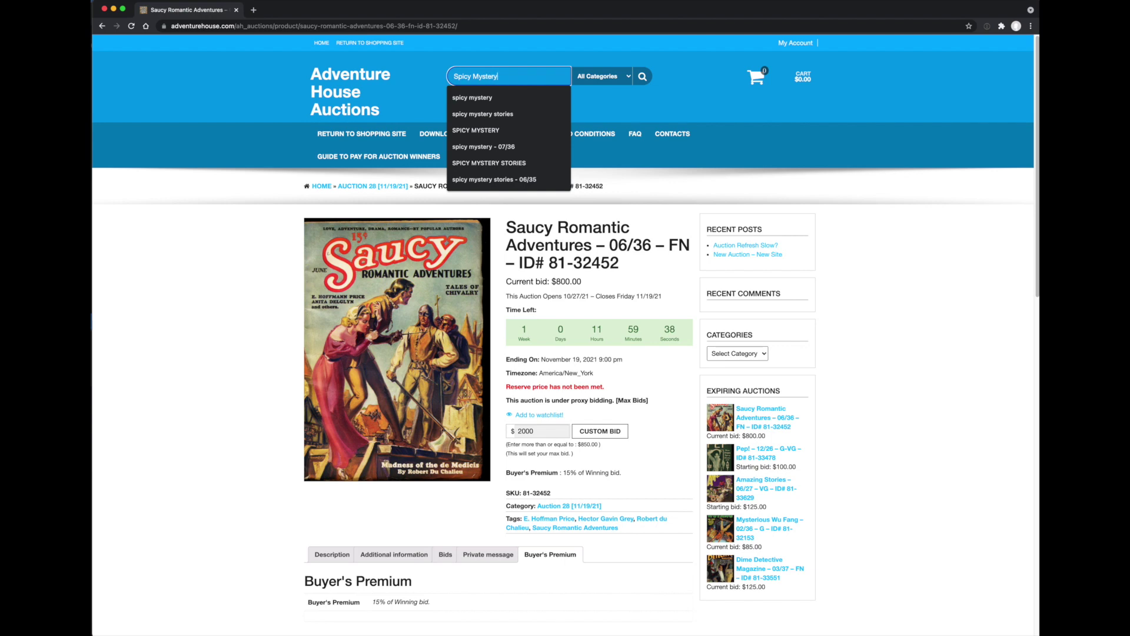
pyautogui.click(626, 77)
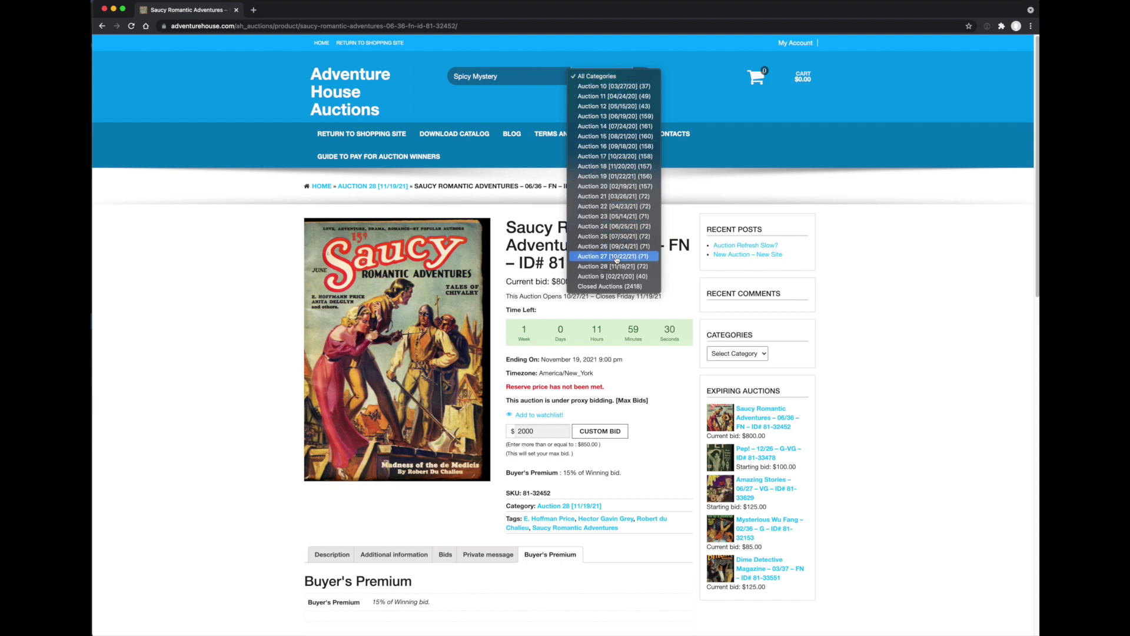
pyautogui.click(596, 78)
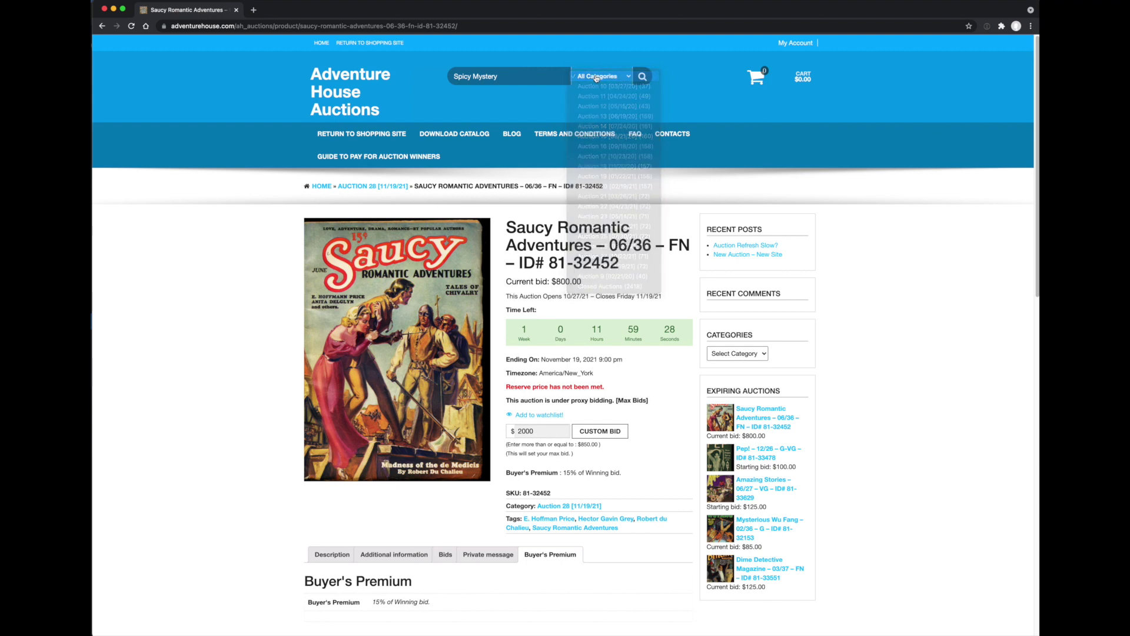
pyautogui.click(643, 79)
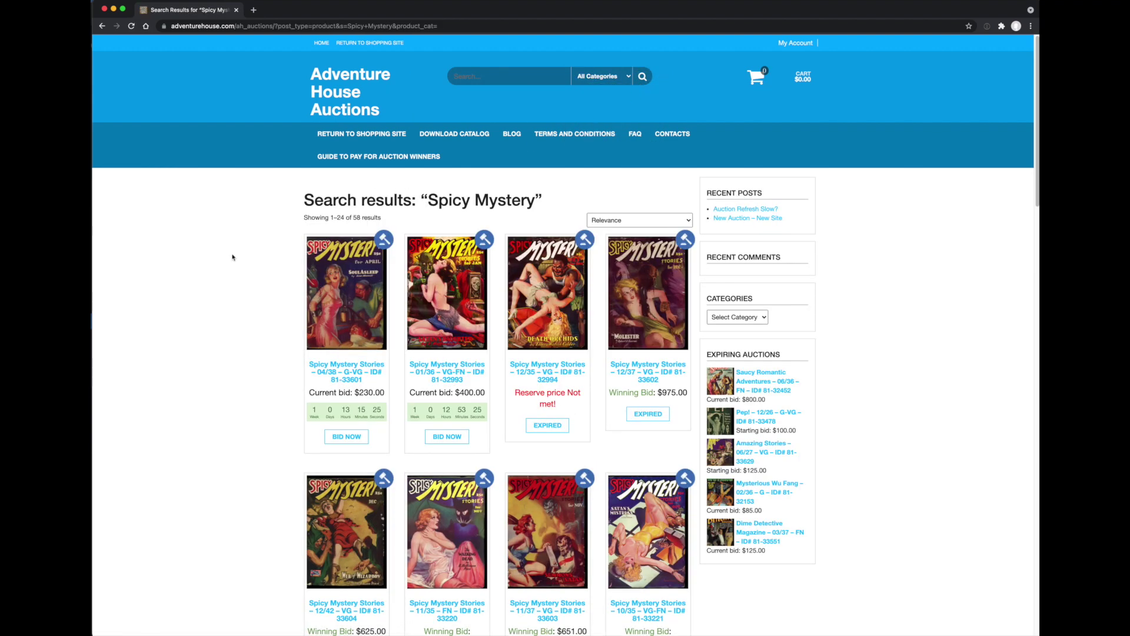
# Step: Scroll through the first page of the 58 Spicy Mystery Stories results
pyautogui.scroll(-2, 230, 271)
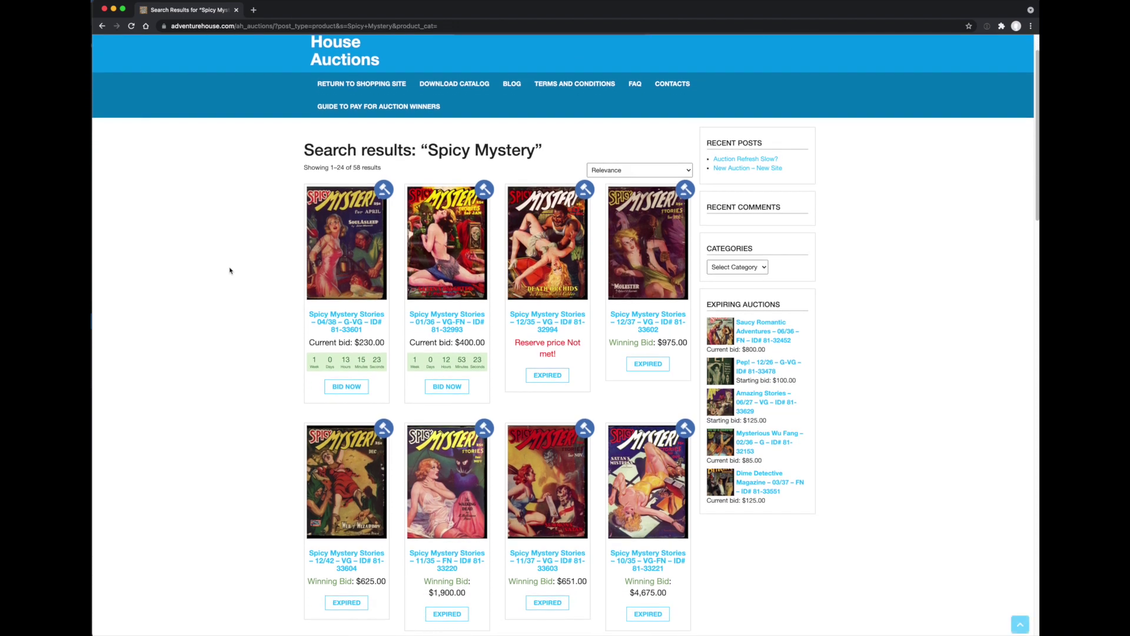
pyautogui.scroll(-2, 230, 270)
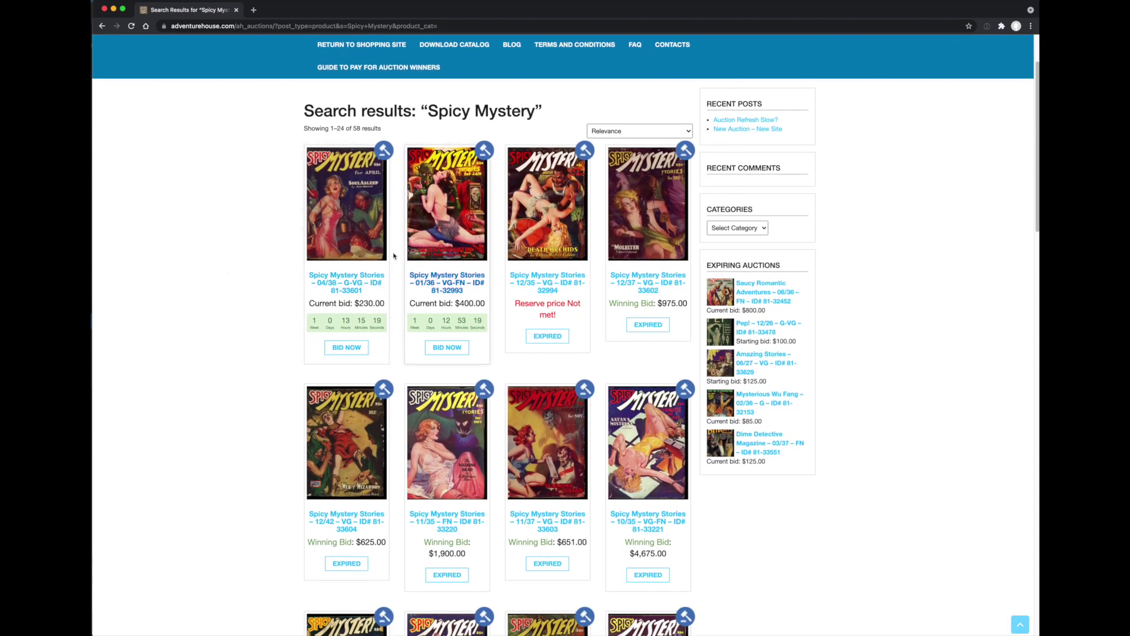
pyautogui.scroll(-1, 271, 315)
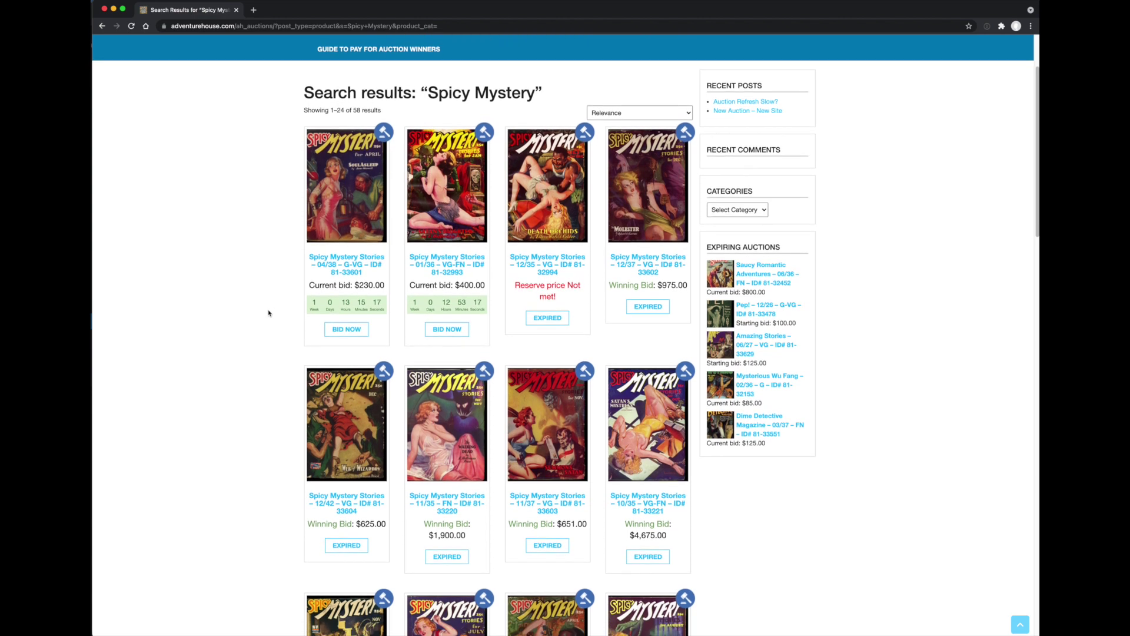
pyautogui.scroll(-3, 270, 313)
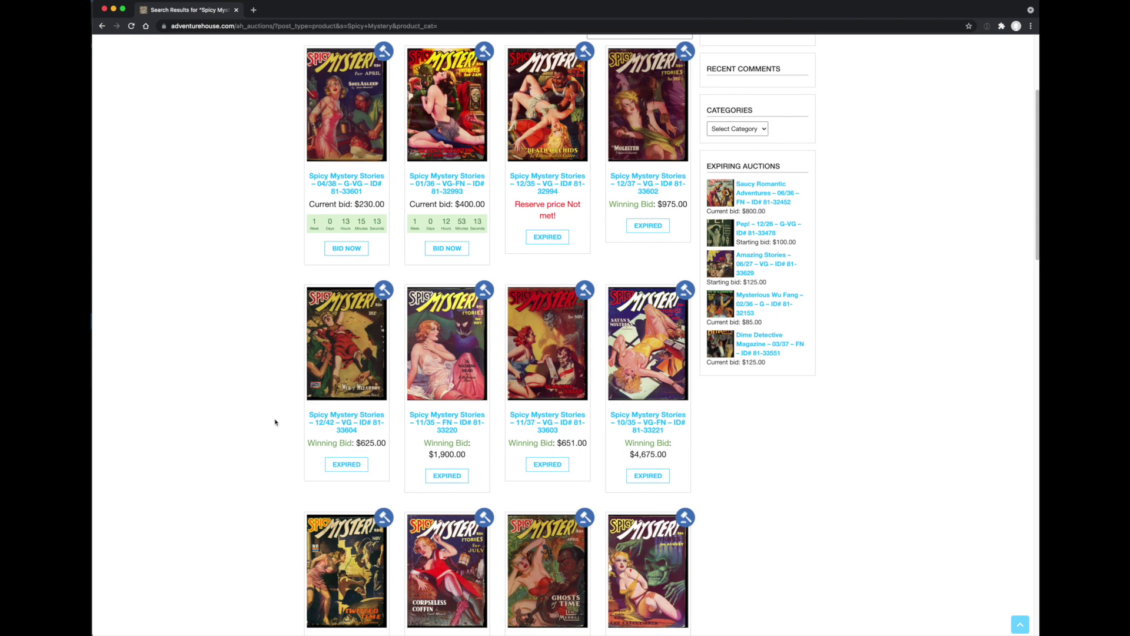
pyautogui.scroll(-5, 275, 422)
pyautogui.scroll(-4, 275, 422)
pyautogui.scroll(-2, 274, 422)
pyautogui.scroll(-4, 275, 422)
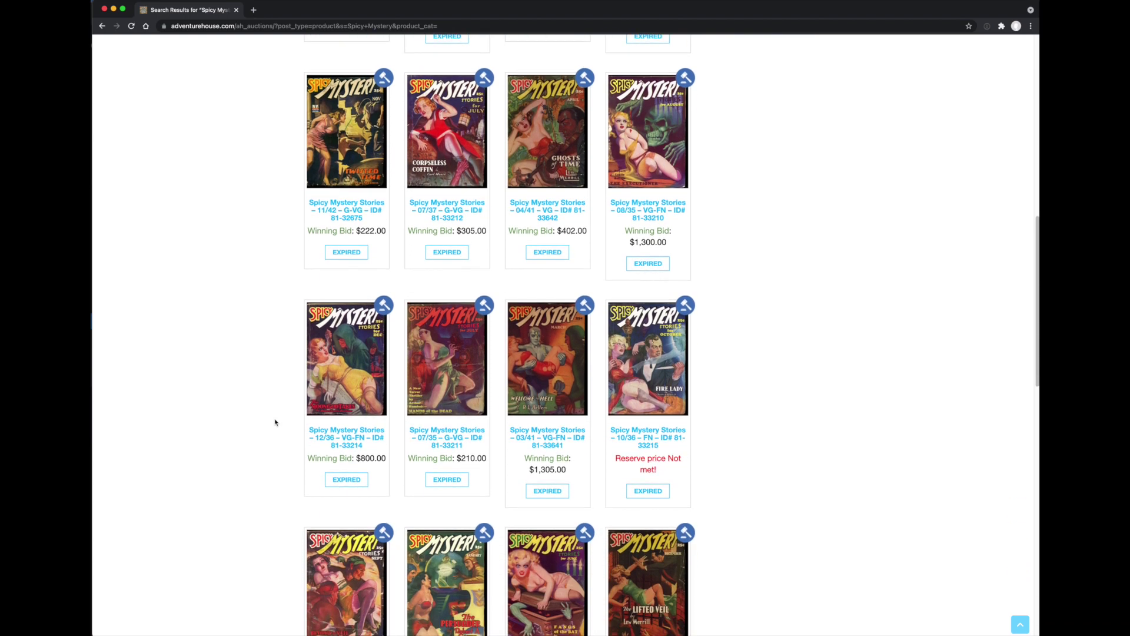
pyautogui.scroll(-3, 274, 422)
pyautogui.scroll(-1, 274, 422)
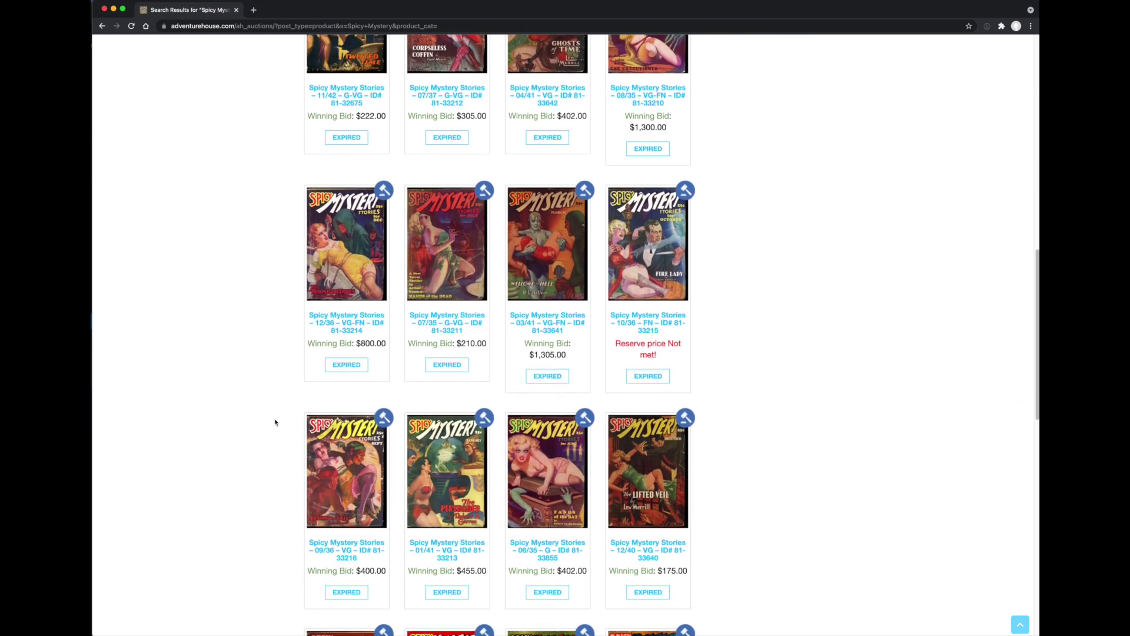
pyautogui.scroll(-2, 275, 422)
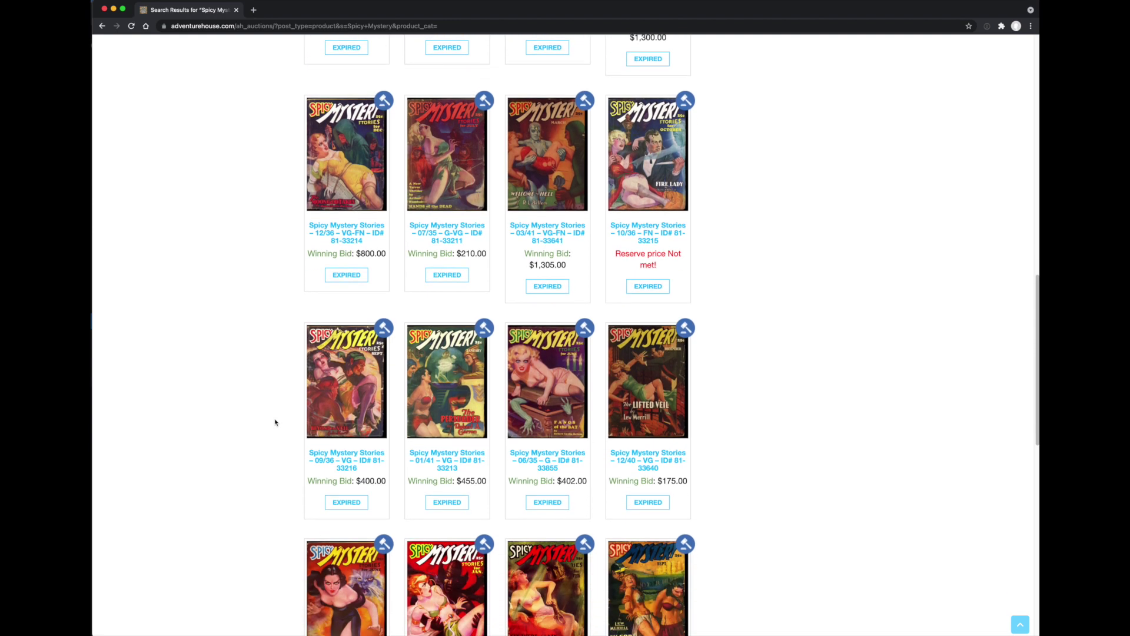
pyautogui.scroll(-2, 275, 422)
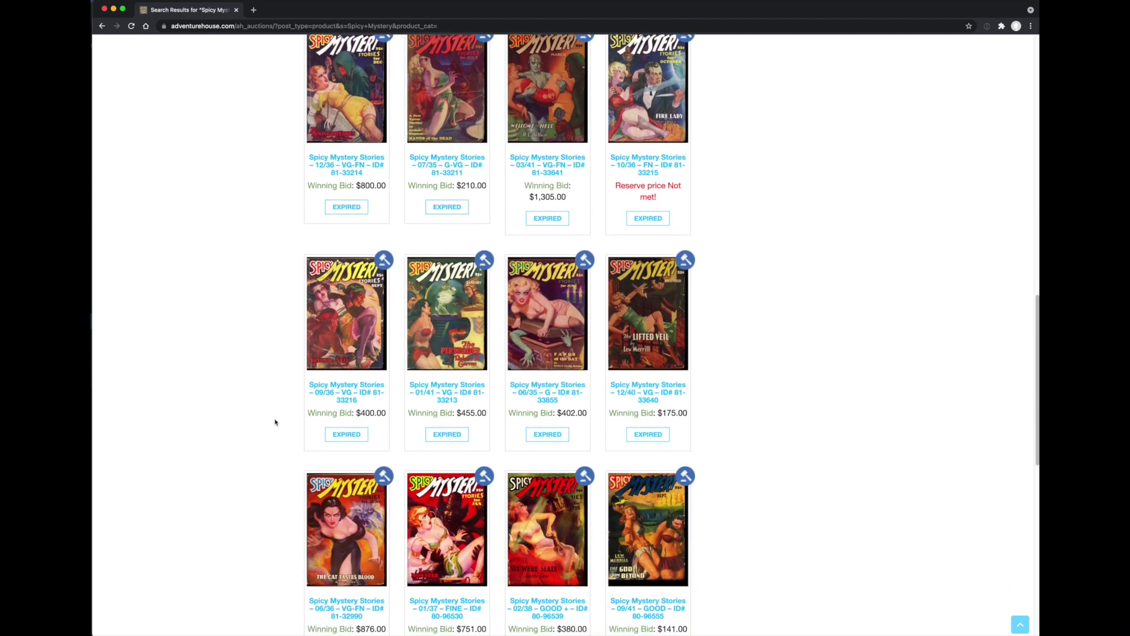
pyautogui.scroll(-3, 275, 422)
pyautogui.scroll(-1, 275, 422)
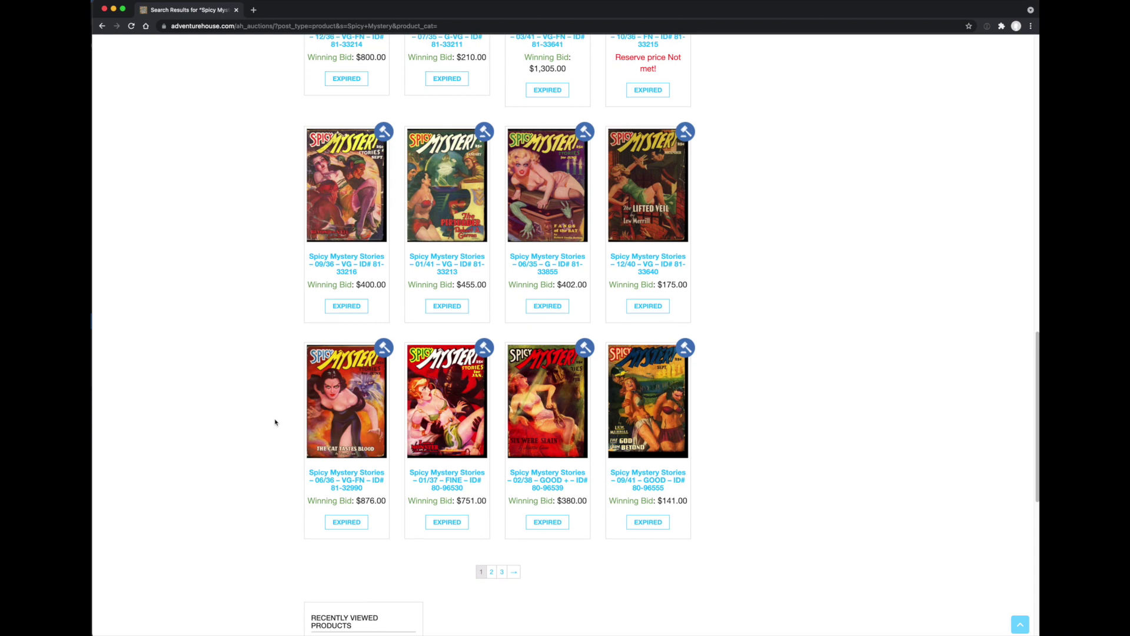
pyautogui.scroll(-2, 275, 422)
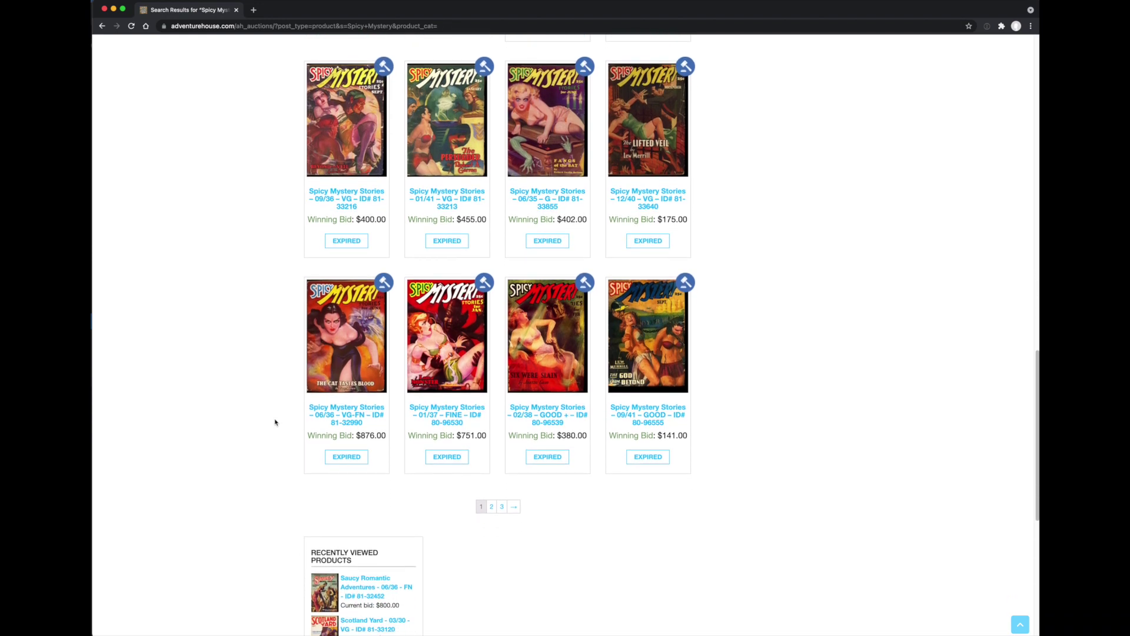
pyautogui.scroll(-1, 275, 422)
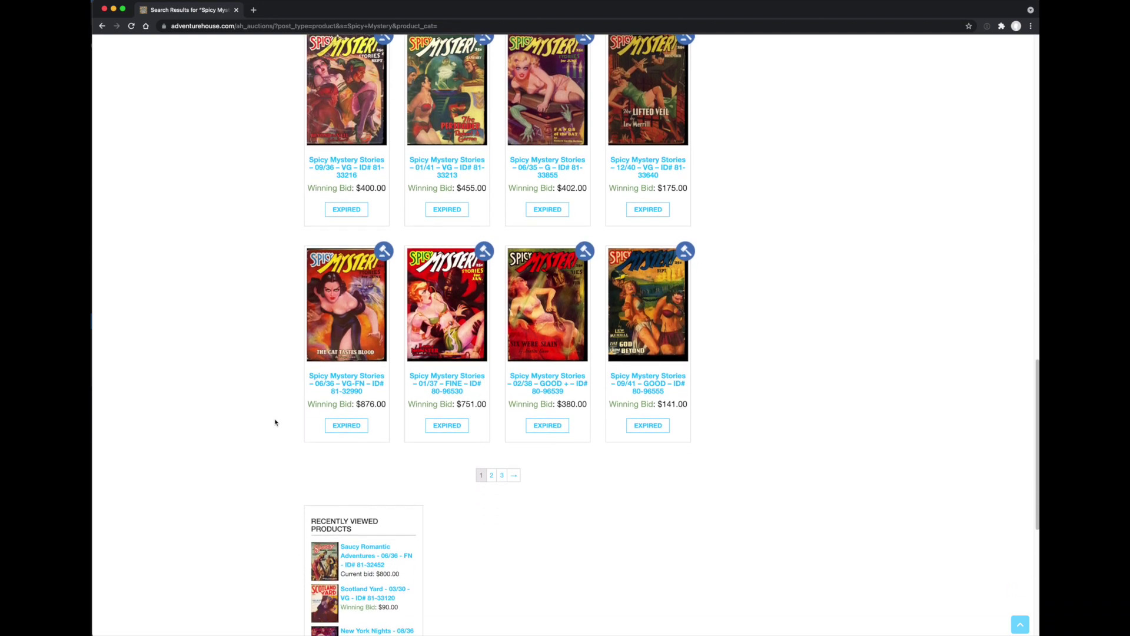
# Step: Browse results page 2, then go back home via the HOME breadcrumb
pyautogui.click(493, 476)
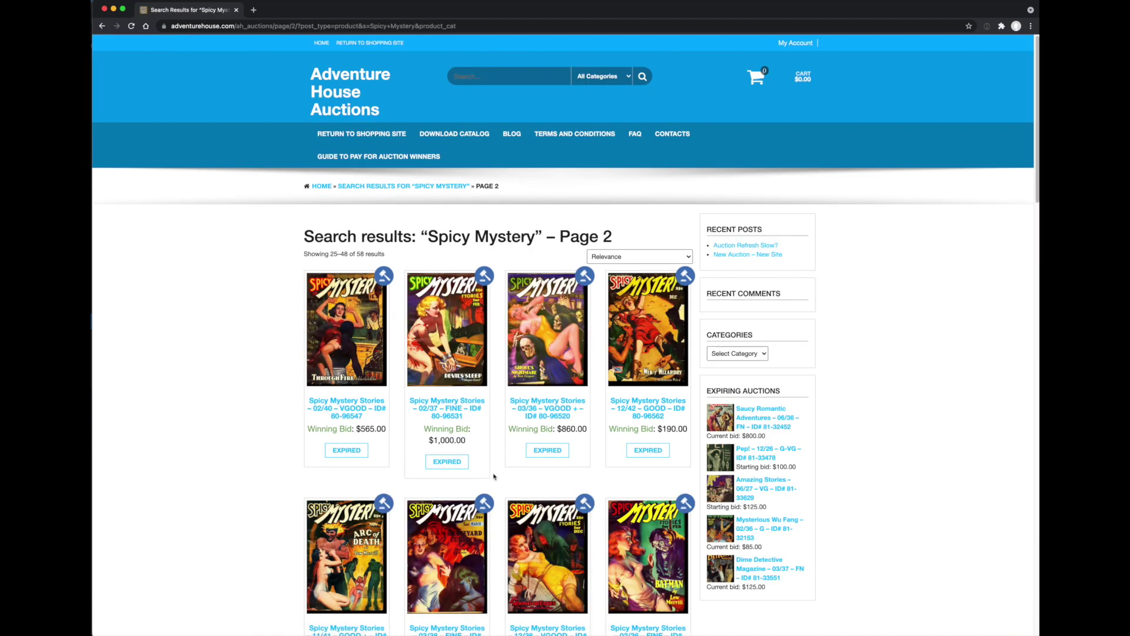
pyautogui.scroll(-4, 228, 411)
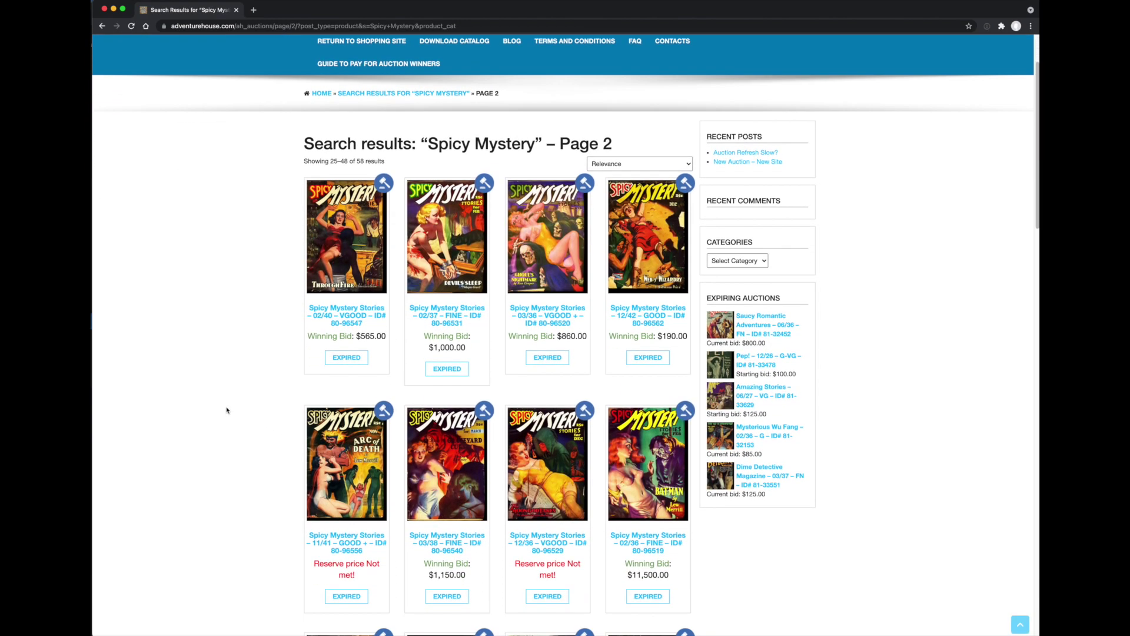
pyautogui.scroll(-5, 226, 411)
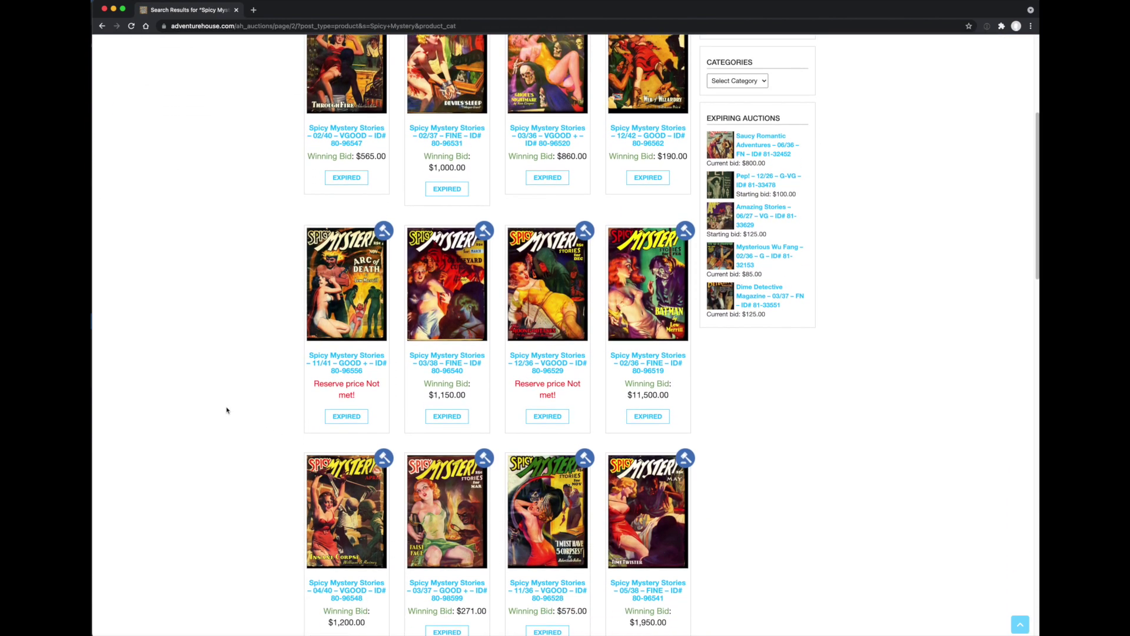
pyautogui.scroll(-1, 226, 410)
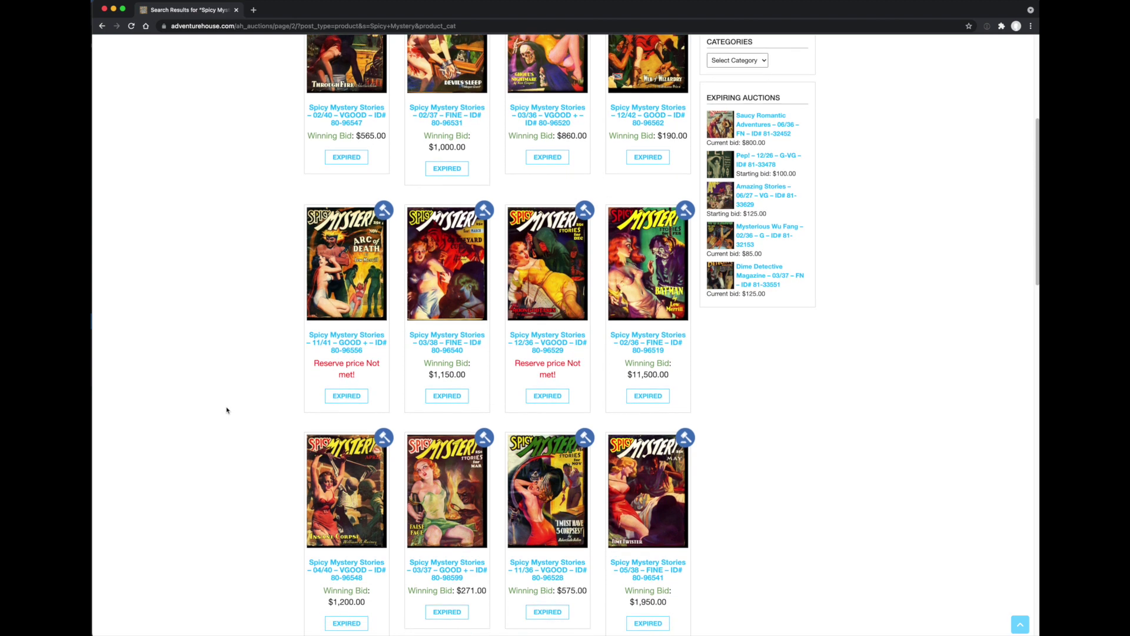
pyautogui.scroll(-4, 227, 410)
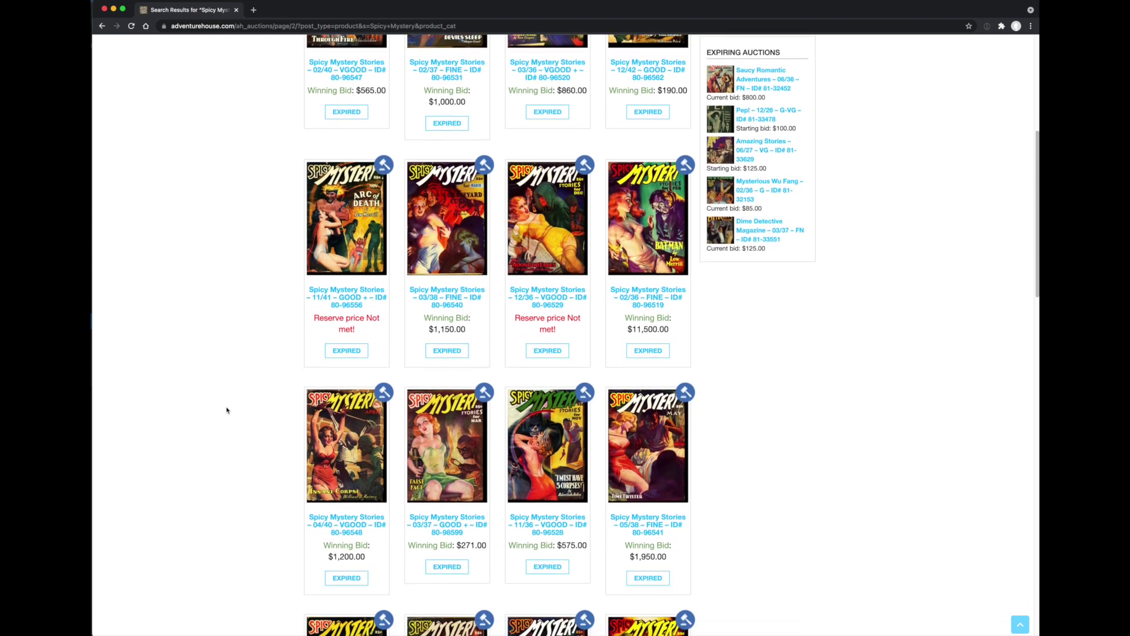
pyautogui.scroll(-3, 227, 410)
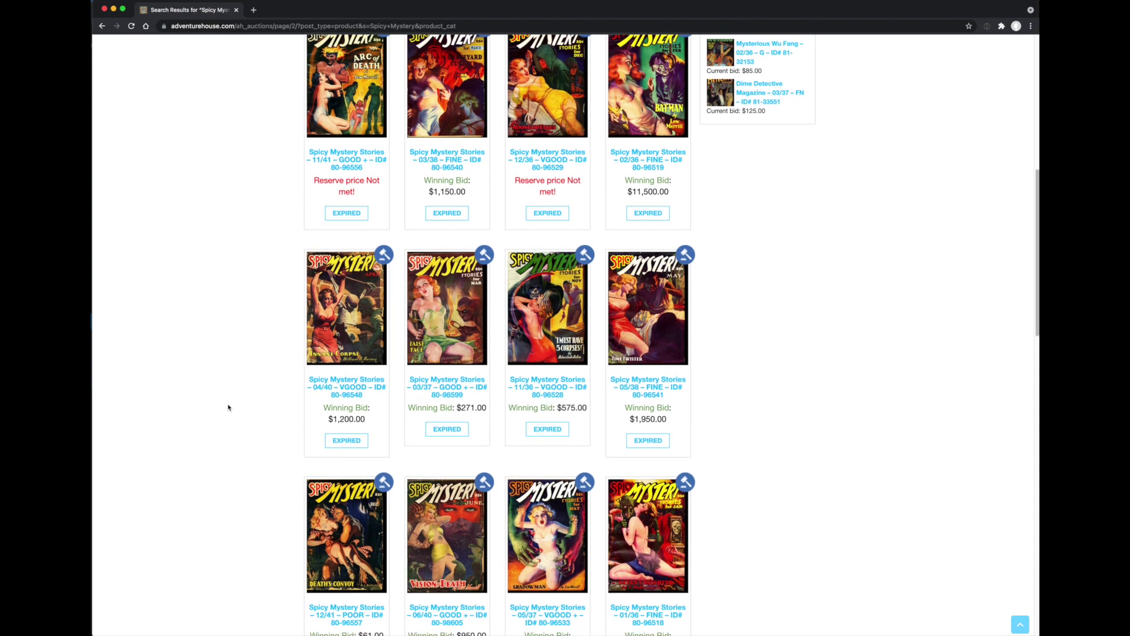
pyautogui.scroll(15, 228, 407)
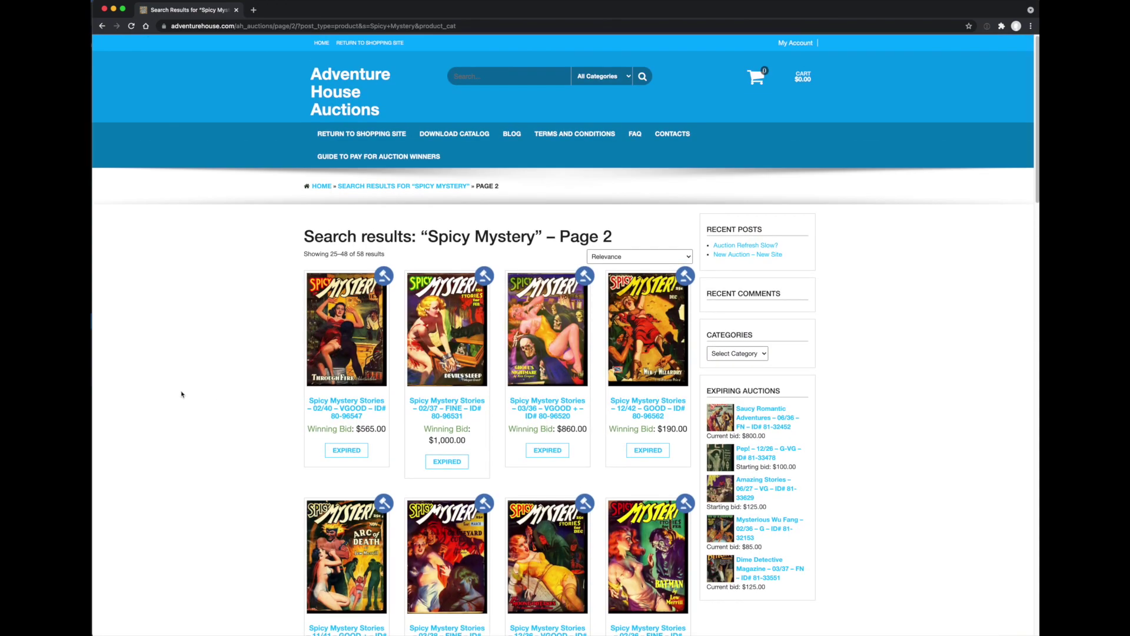
pyautogui.click(323, 187)
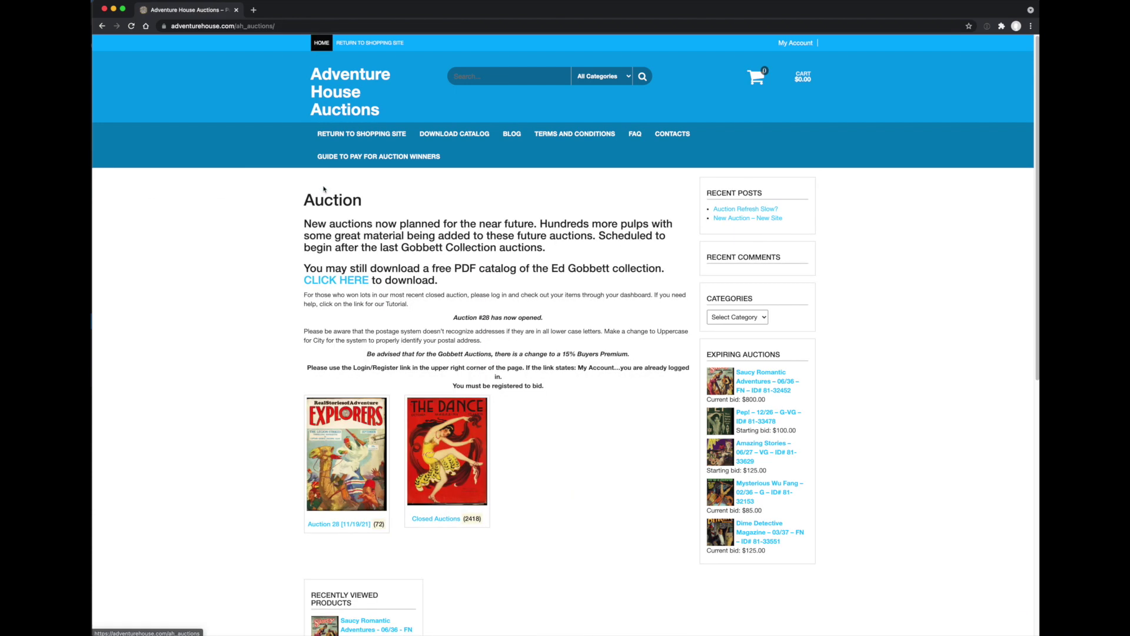
pyautogui.scroll(-3, 213, 321)
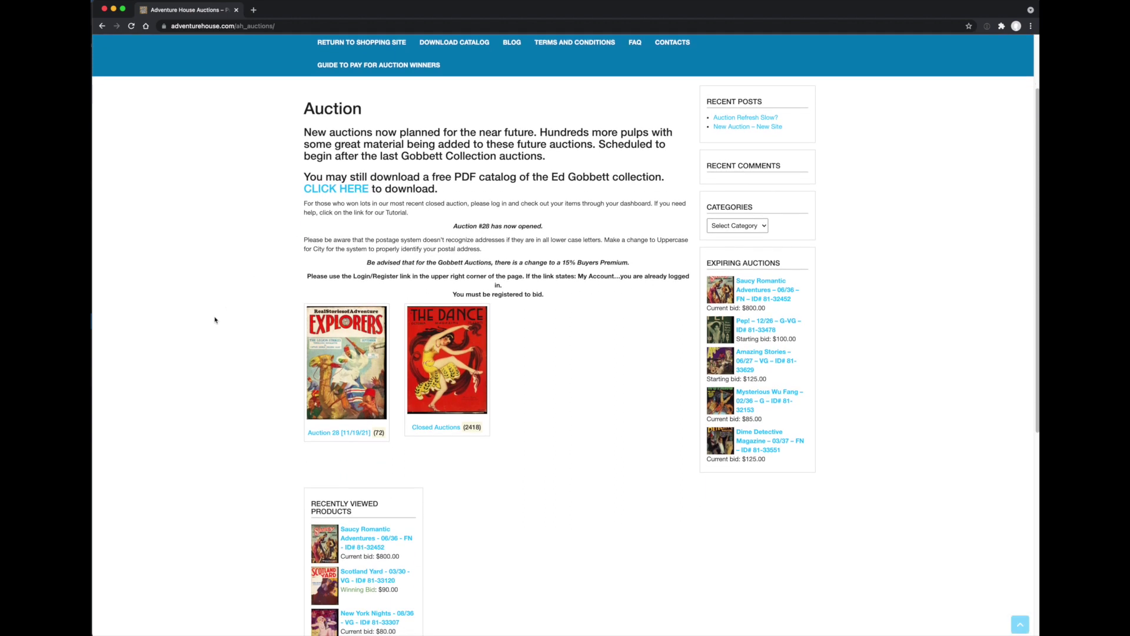
pyautogui.click(352, 334)
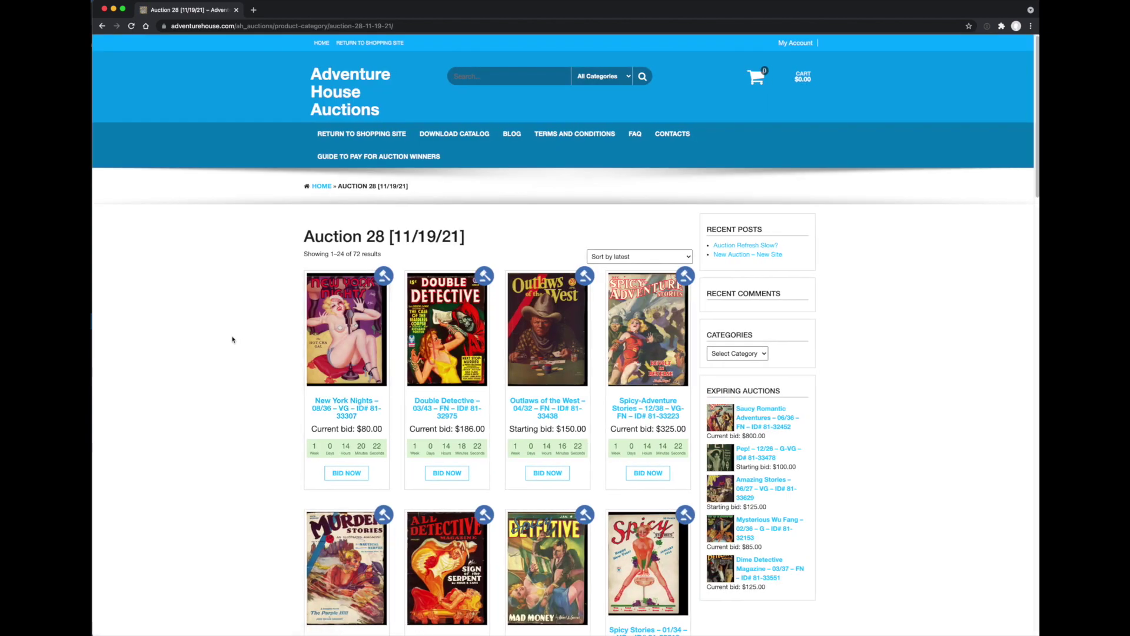
pyautogui.scroll(-2, 232, 338)
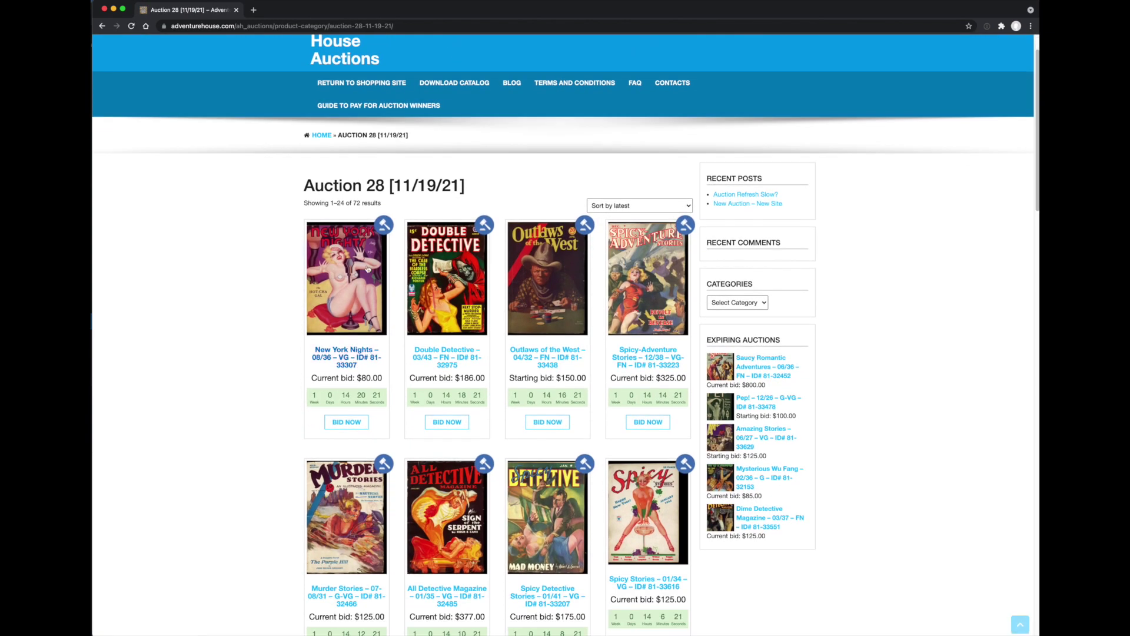
pyautogui.click(625, 209)
pyautogui.click(625, 209)
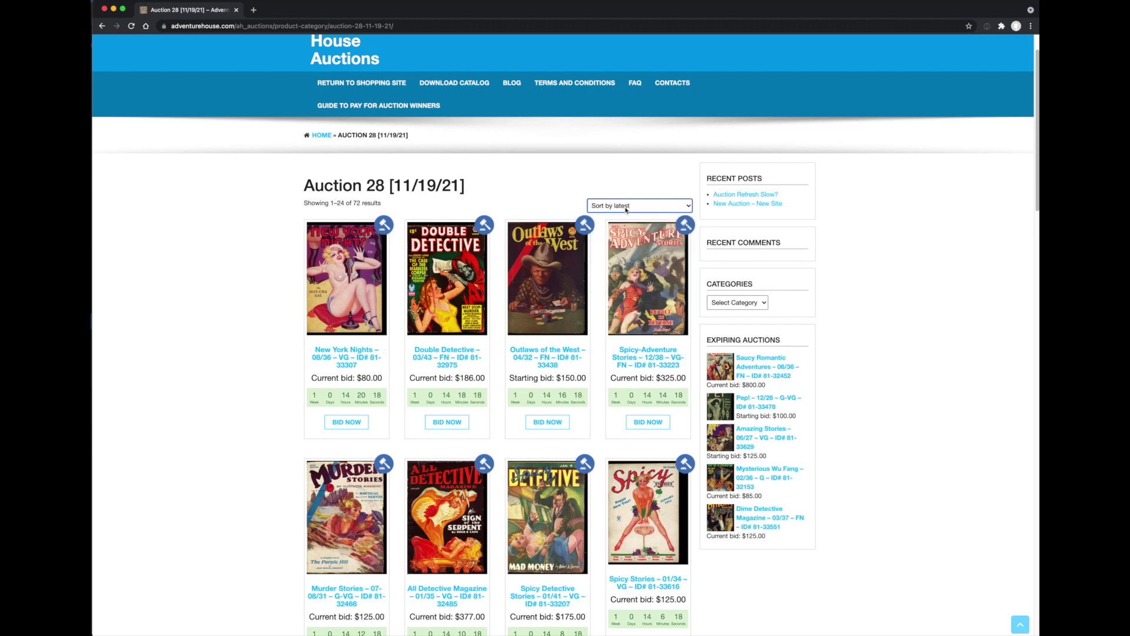
pyautogui.click(626, 209)
pyautogui.click(629, 257)
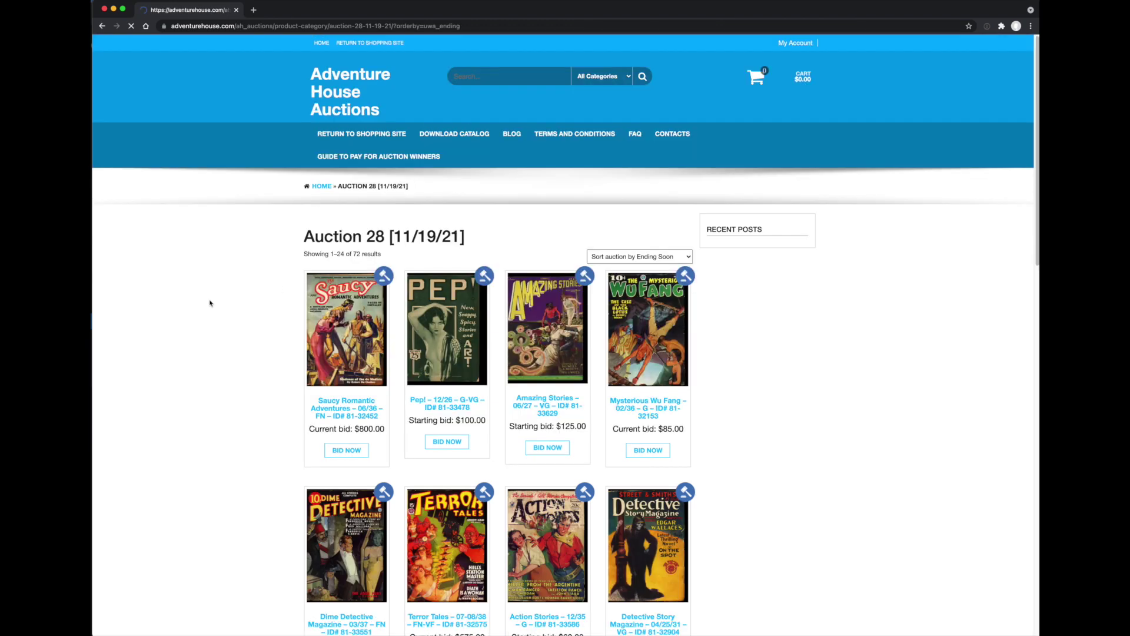
pyautogui.scroll(-2, 228, 311)
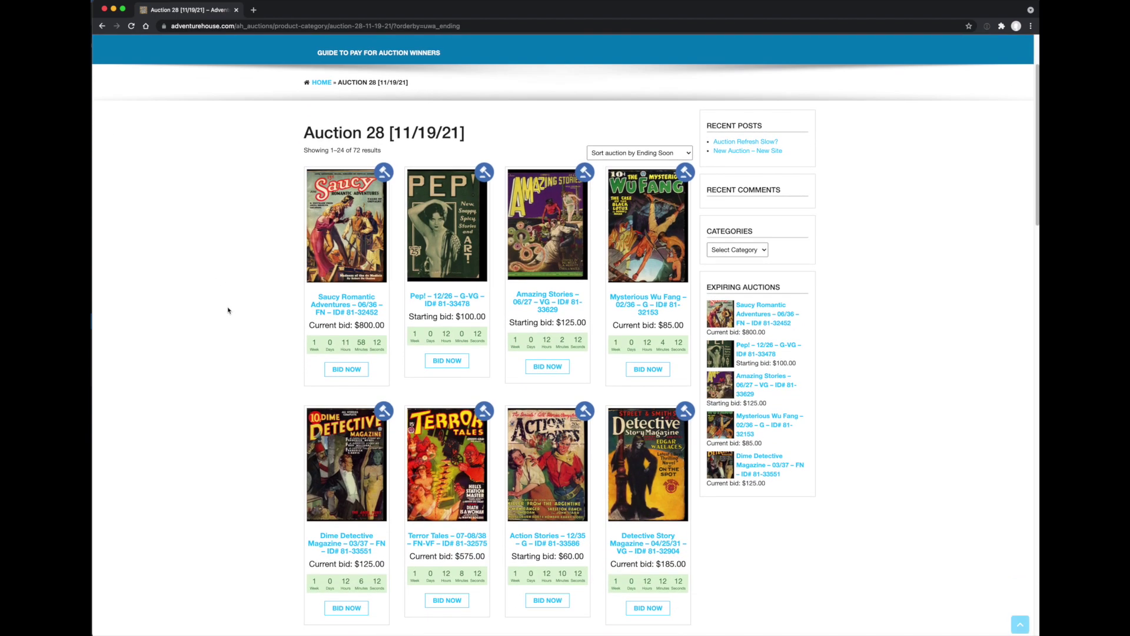
pyautogui.scroll(-1, 228, 310)
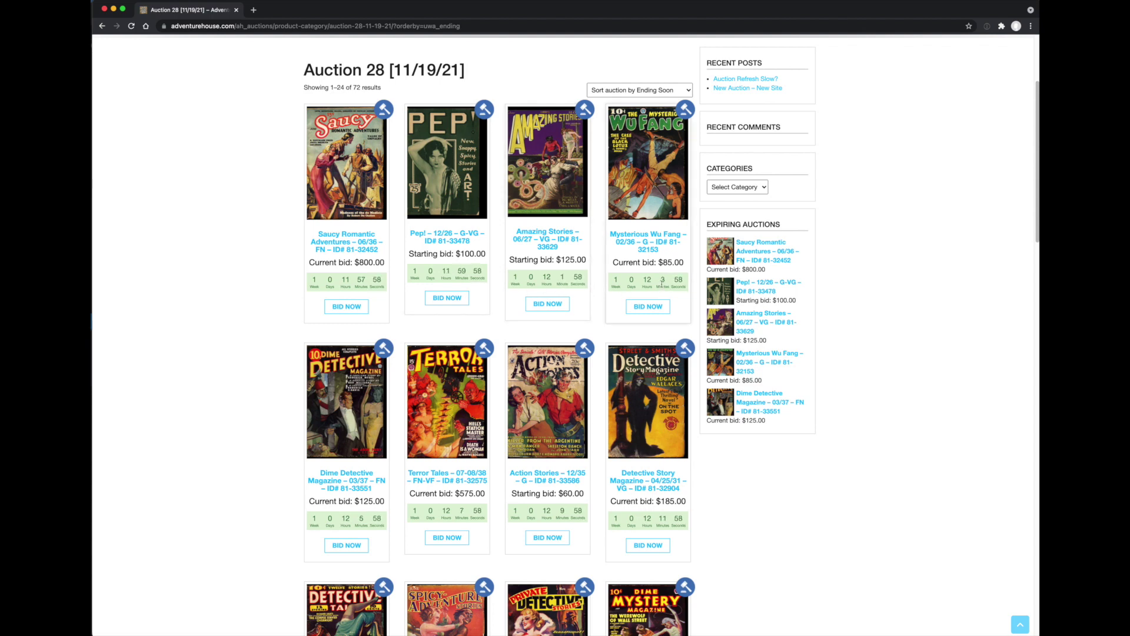
pyautogui.scroll(-3, 664, 284)
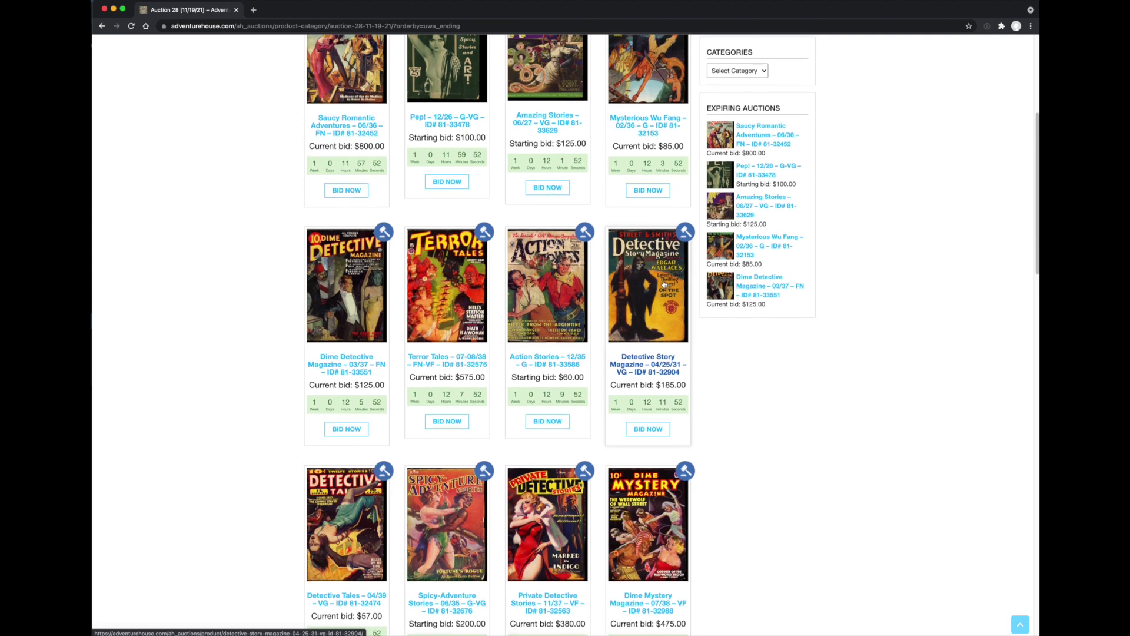
pyautogui.scroll(-4, 663, 284)
pyautogui.scroll(-4, 664, 284)
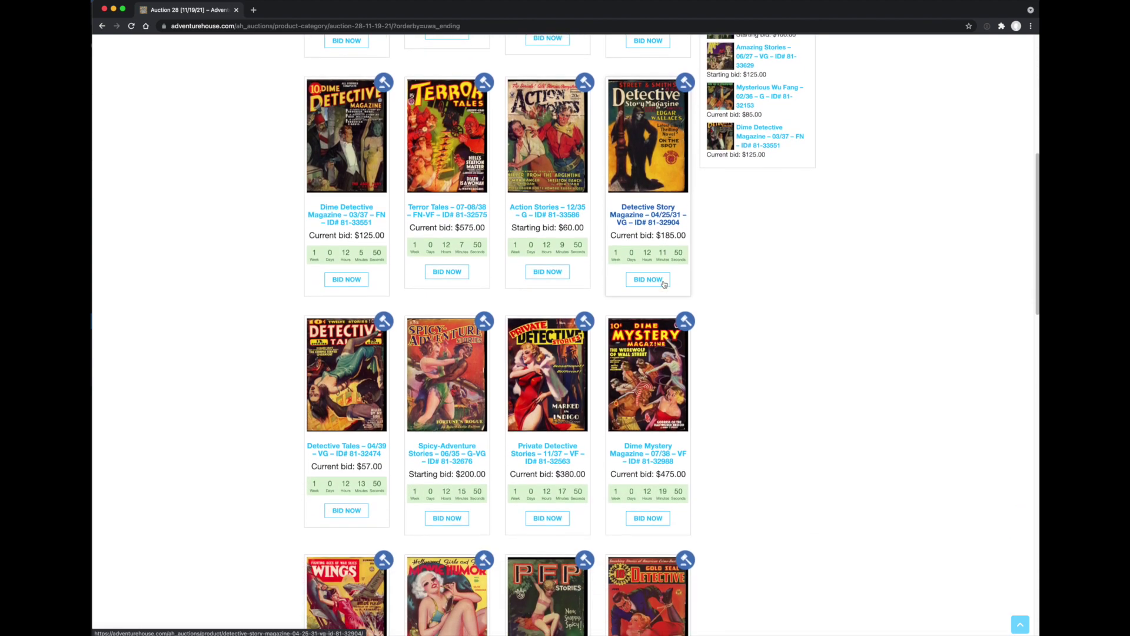
pyautogui.scroll(-5, 663, 284)
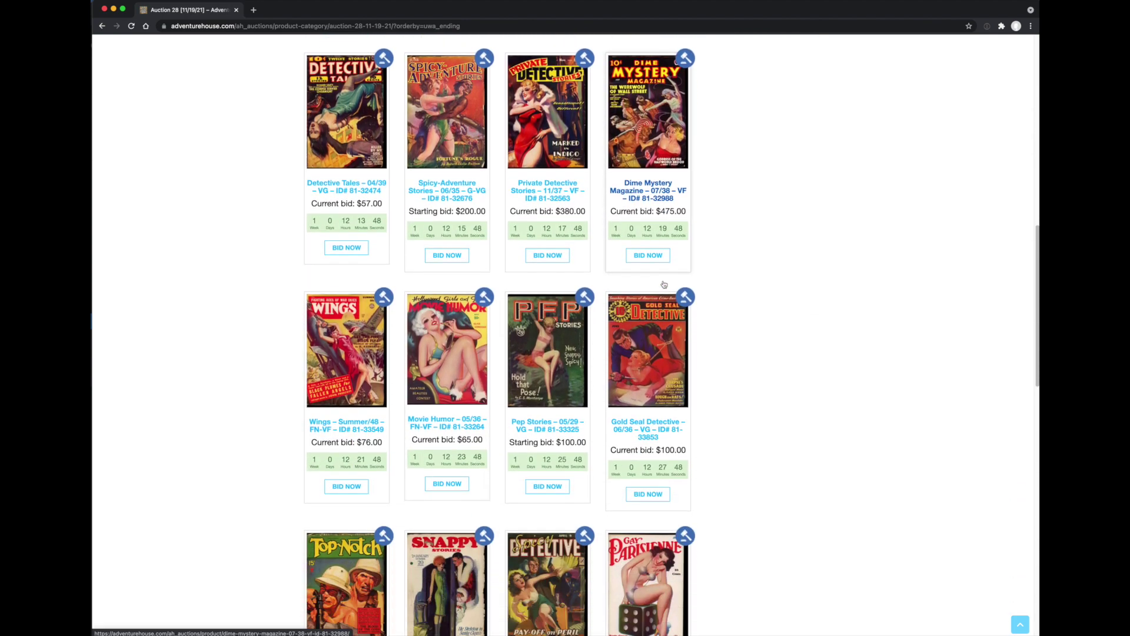
pyautogui.scroll(-5, 663, 285)
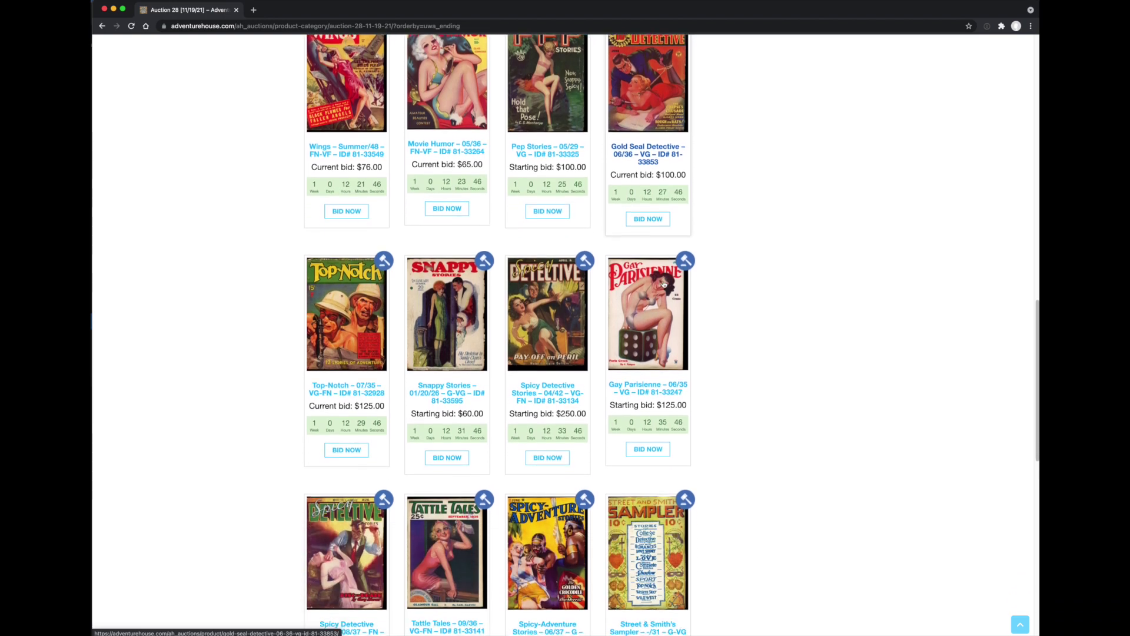
pyautogui.scroll(-1, 663, 285)
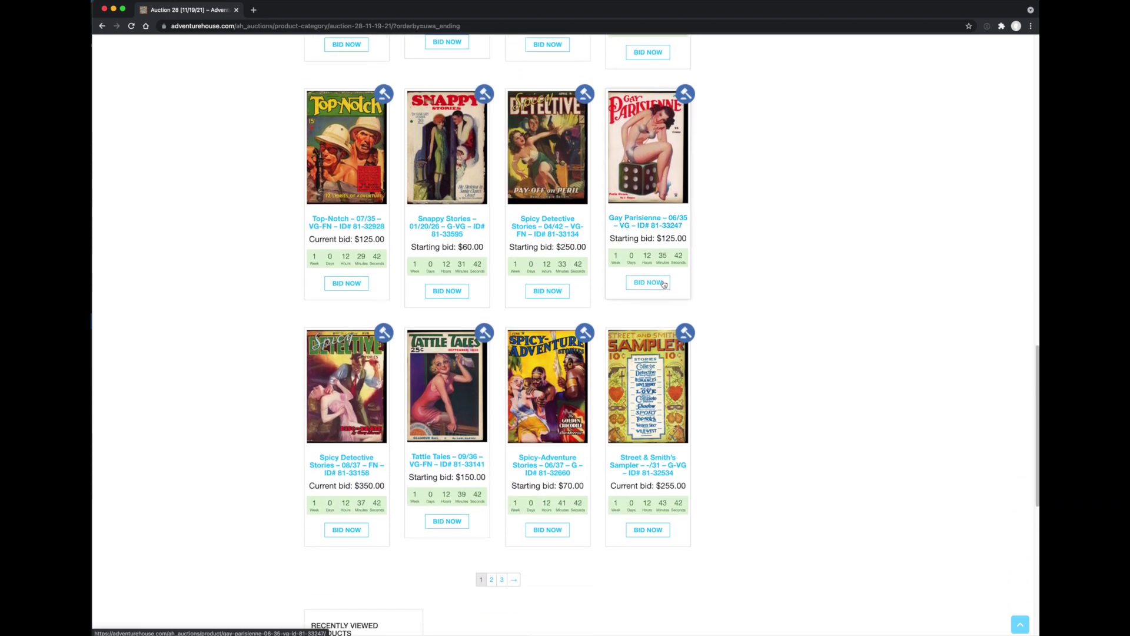
pyautogui.scroll(7, 663, 284)
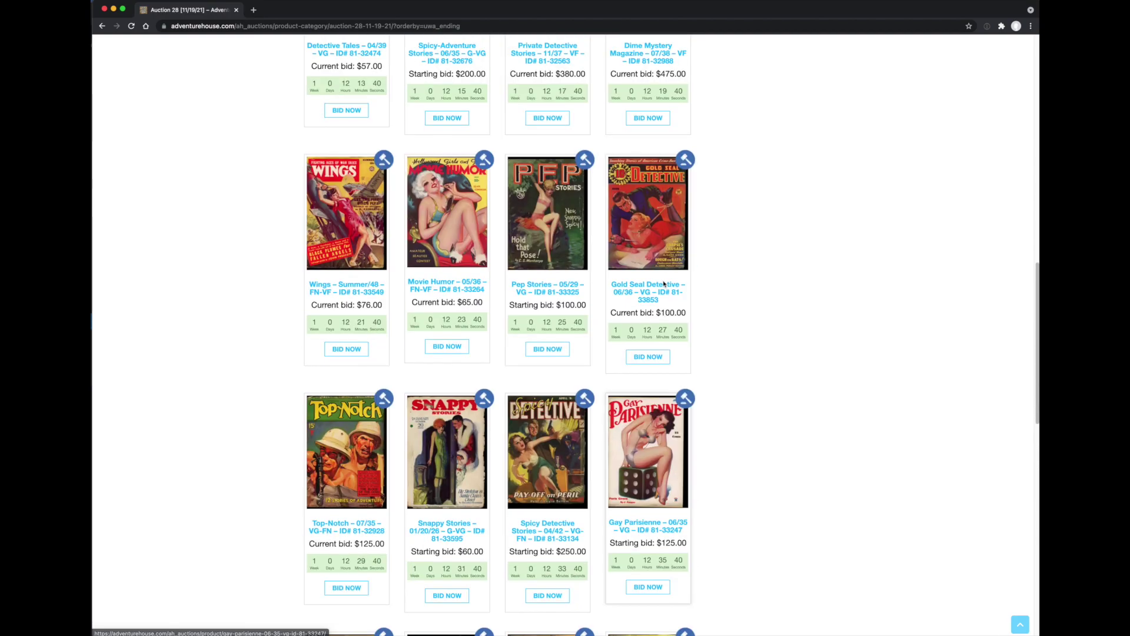
pyautogui.scroll(15, 663, 284)
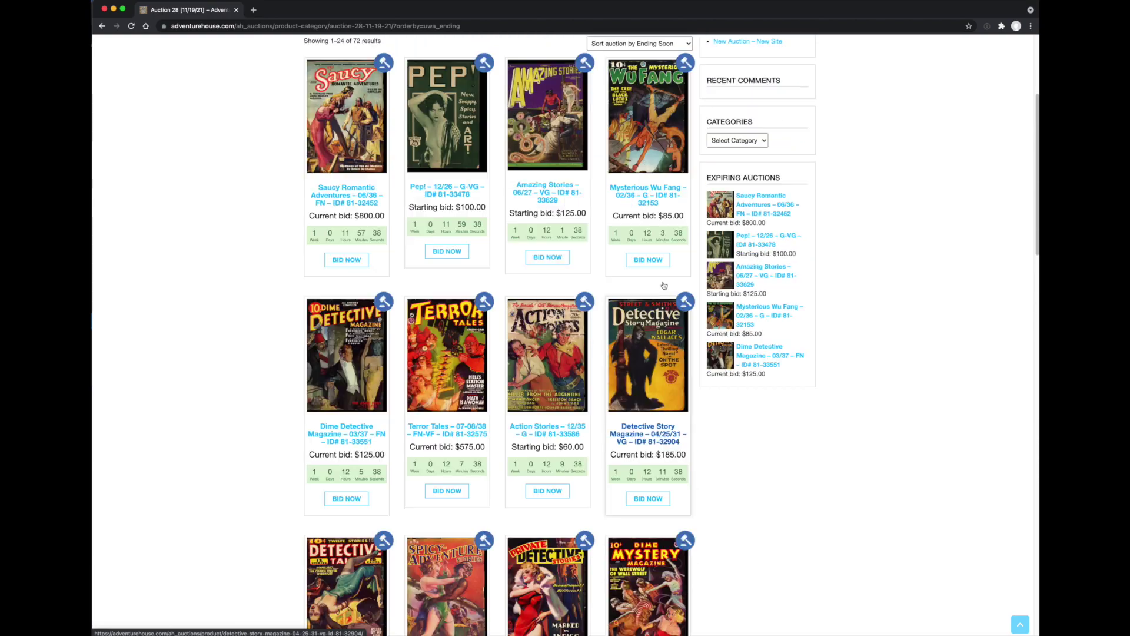
pyautogui.scroll(1, 663, 284)
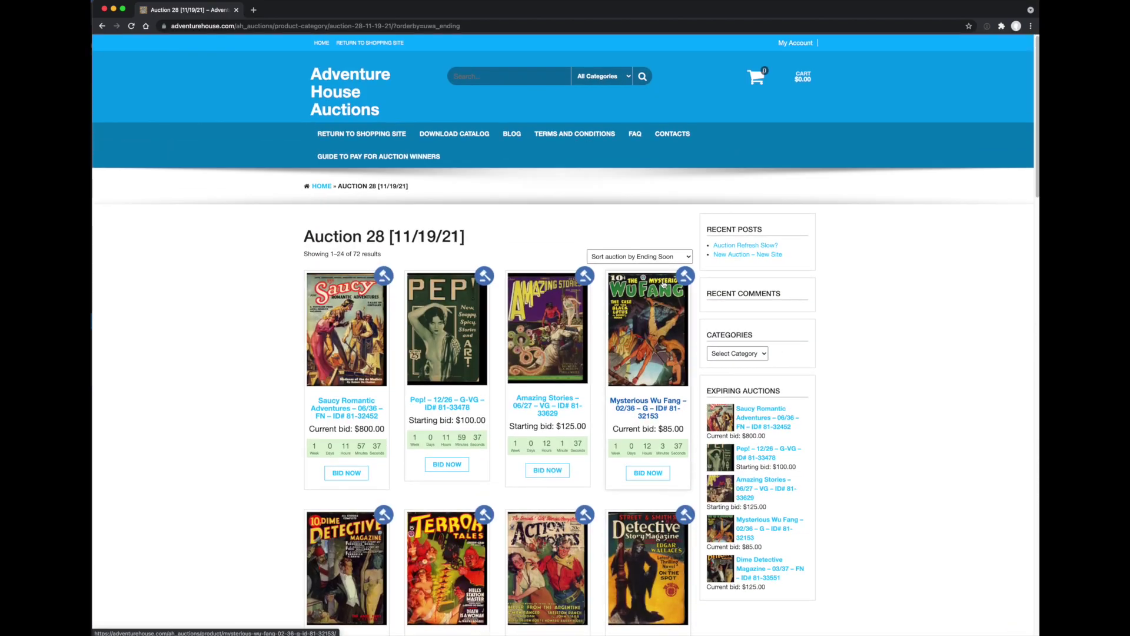
# Step: Search all auction listings for 'robert e. howard'
pyautogui.click(492, 74)
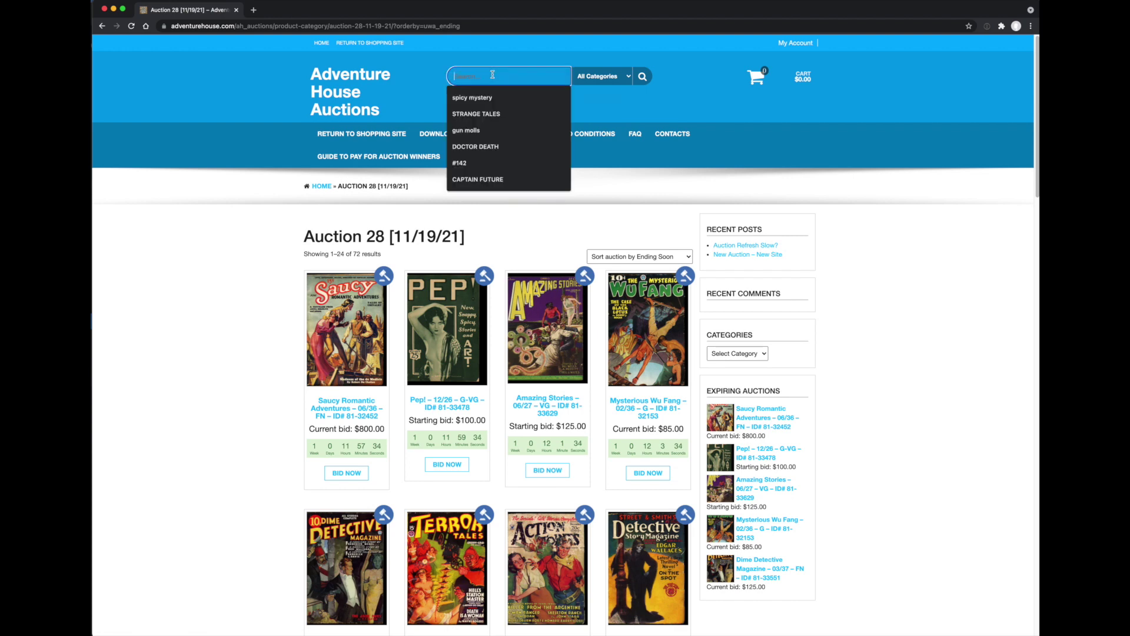
pyautogui.write('robe')
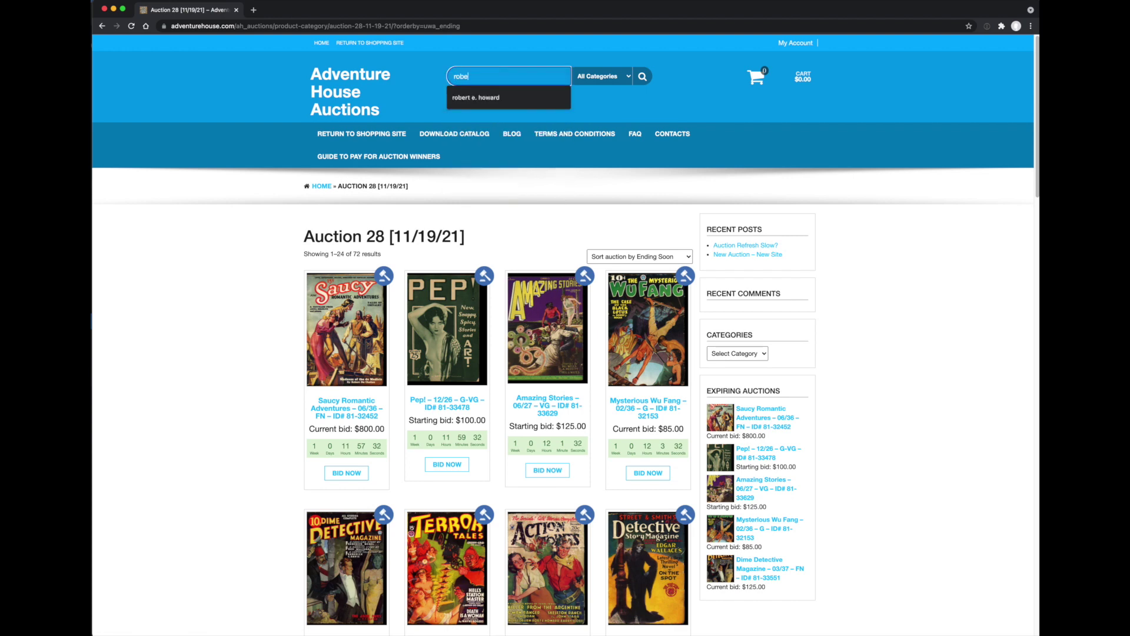
pyautogui.write('rt e. howard')
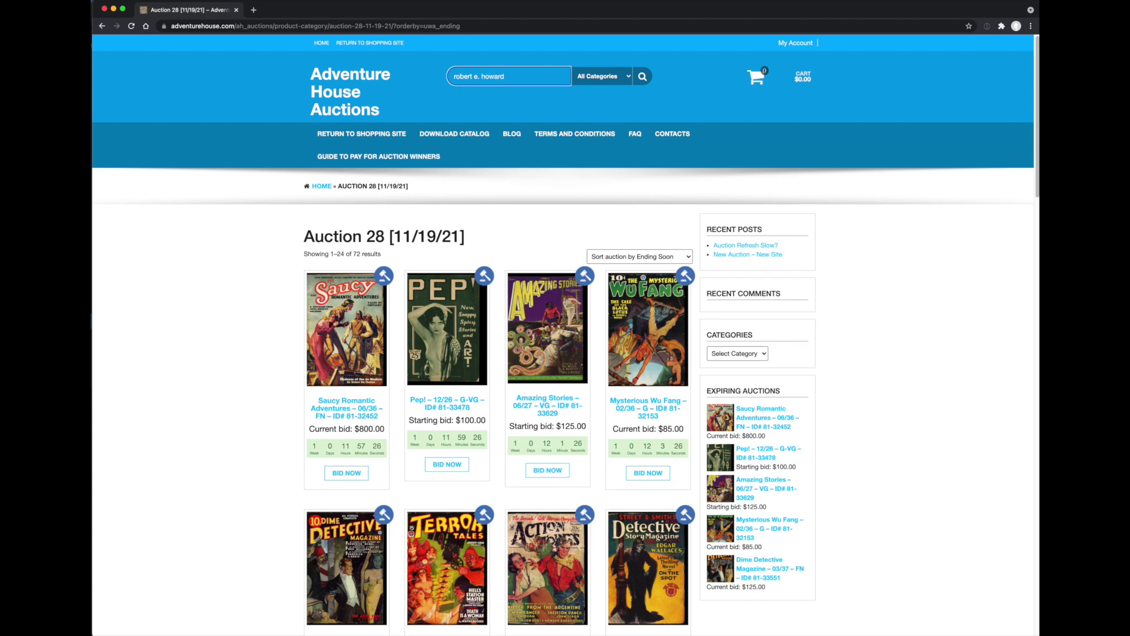
pyautogui.click(643, 77)
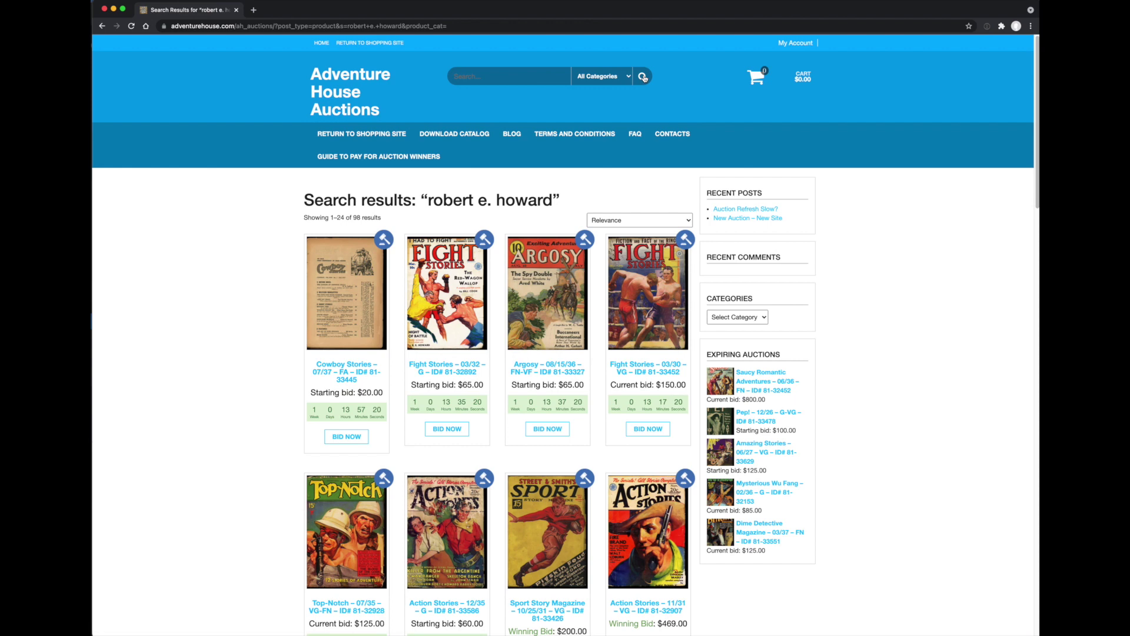
# Step: Run a new search for 'HOWARD'
pyautogui.click(499, 77)
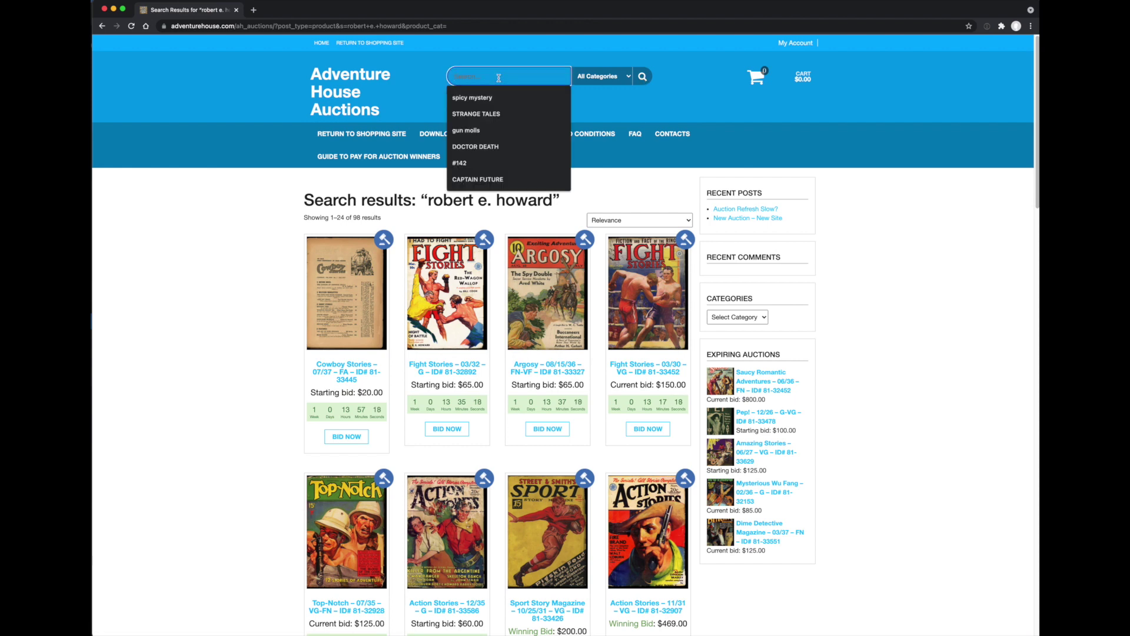
pyautogui.write('HOWARD')
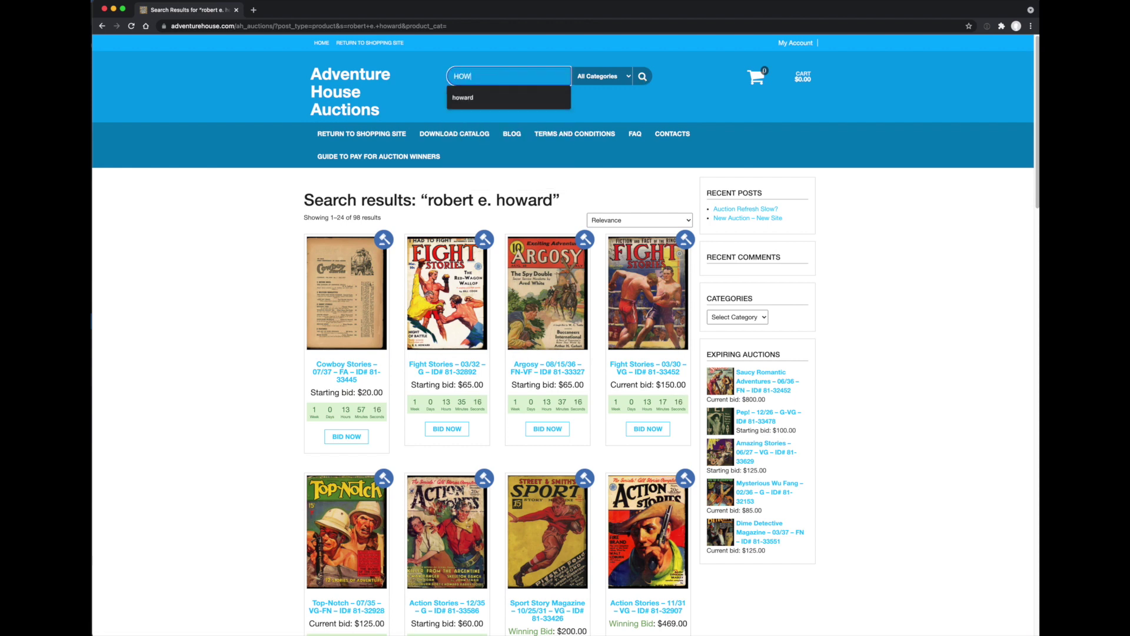
pyautogui.click(642, 77)
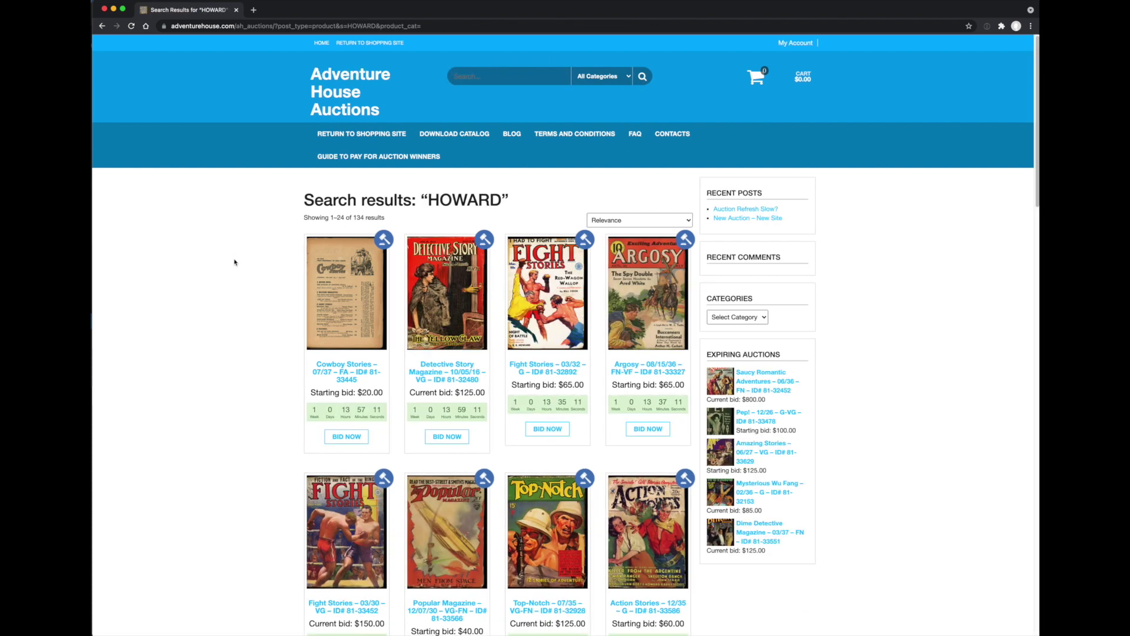
# Step: Look over the 134 HOWARD results and open the Detective Story Magazine 10/05/16 lot
pyautogui.scroll(-3, 234, 262)
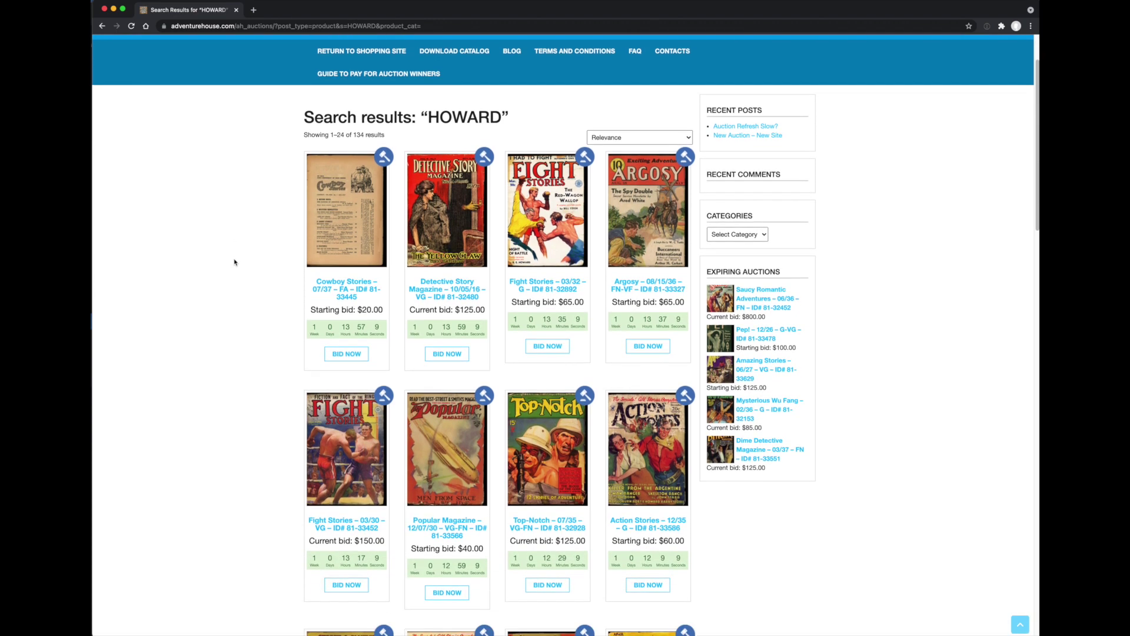
pyautogui.scroll(-5, 234, 262)
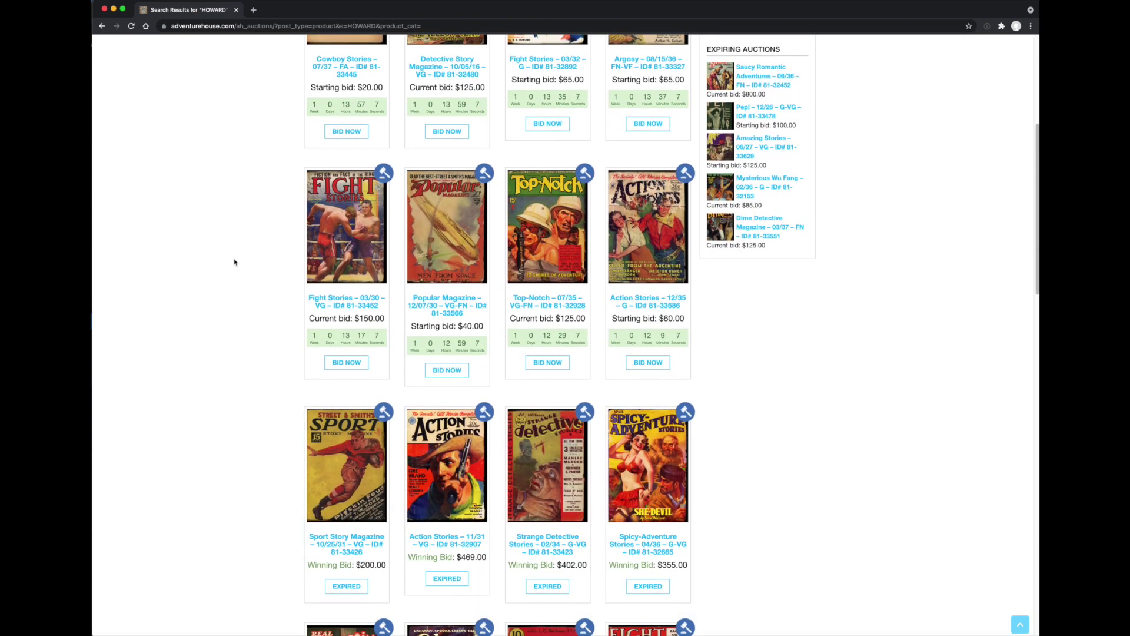
pyautogui.scroll(-5, 235, 262)
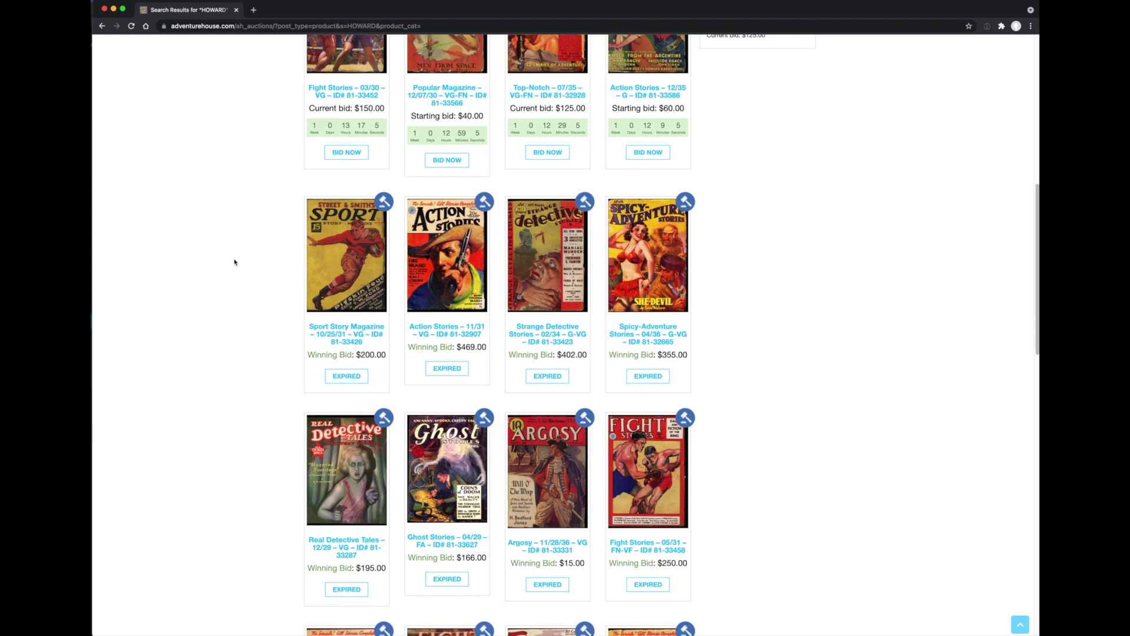
pyautogui.scroll(-4, 234, 262)
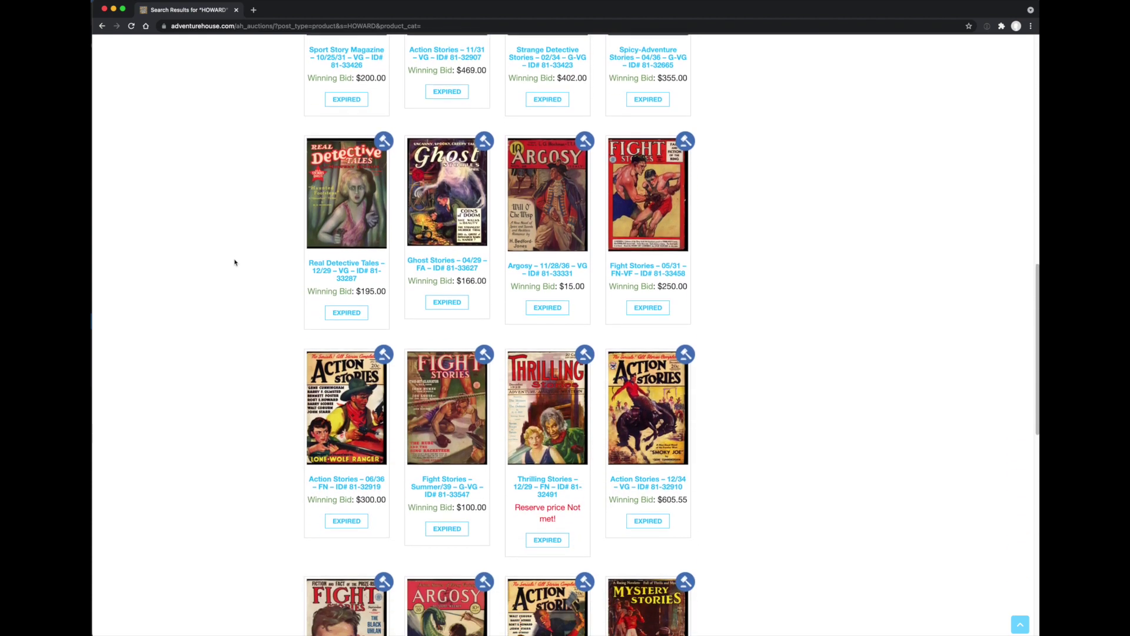
pyautogui.scroll(9, 234, 262)
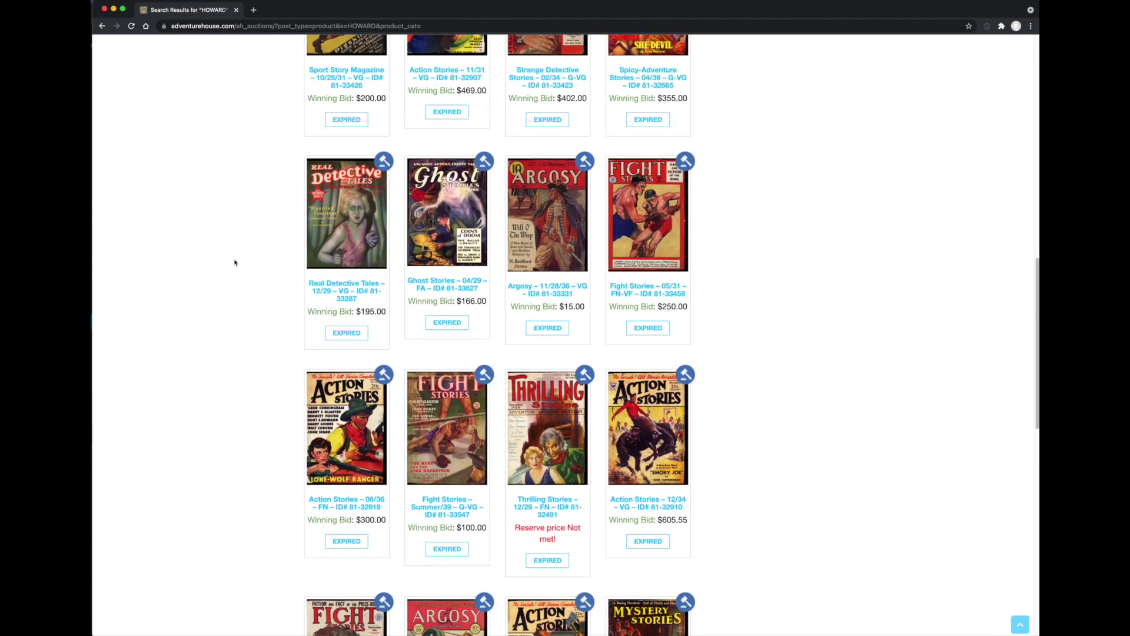
pyautogui.scroll(8, 234, 265)
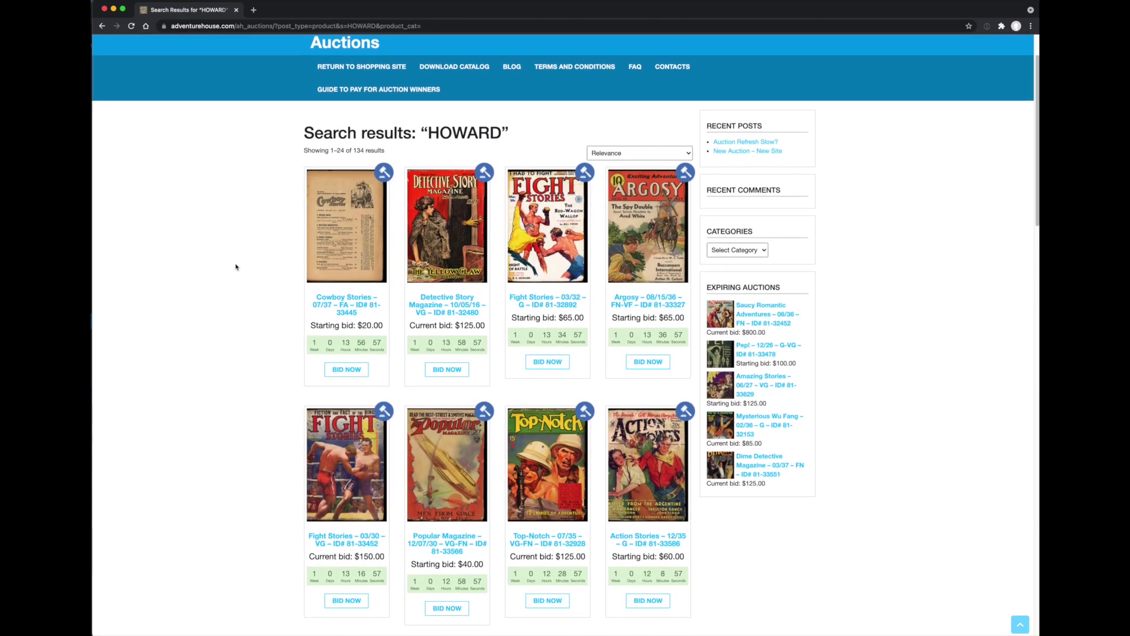
pyautogui.scroll(1, 236, 268)
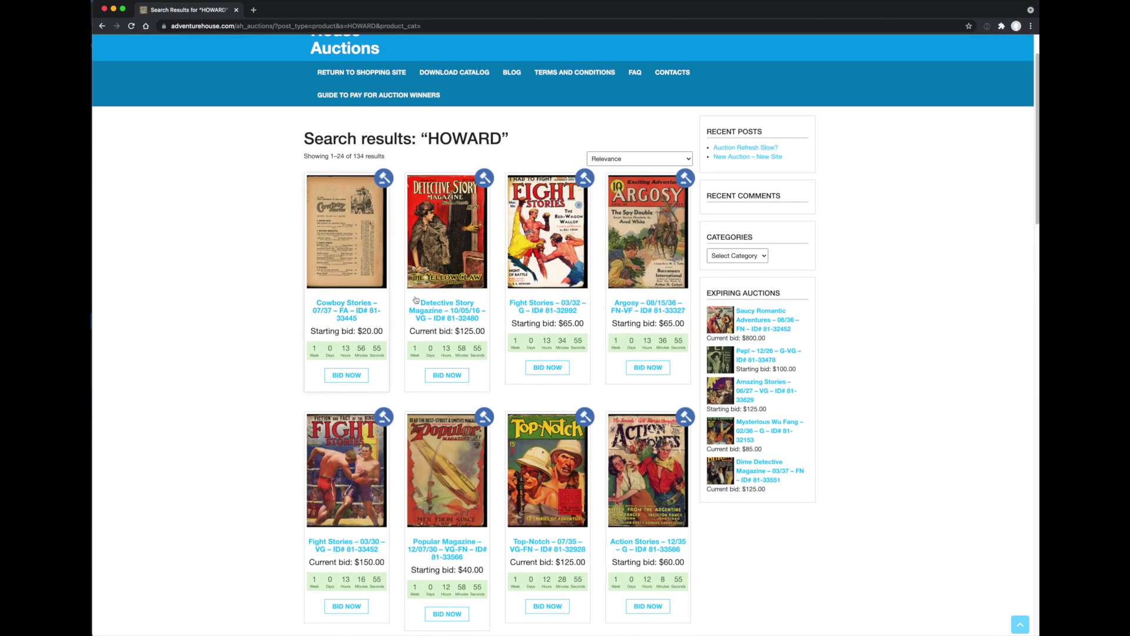
pyautogui.click(440, 307)
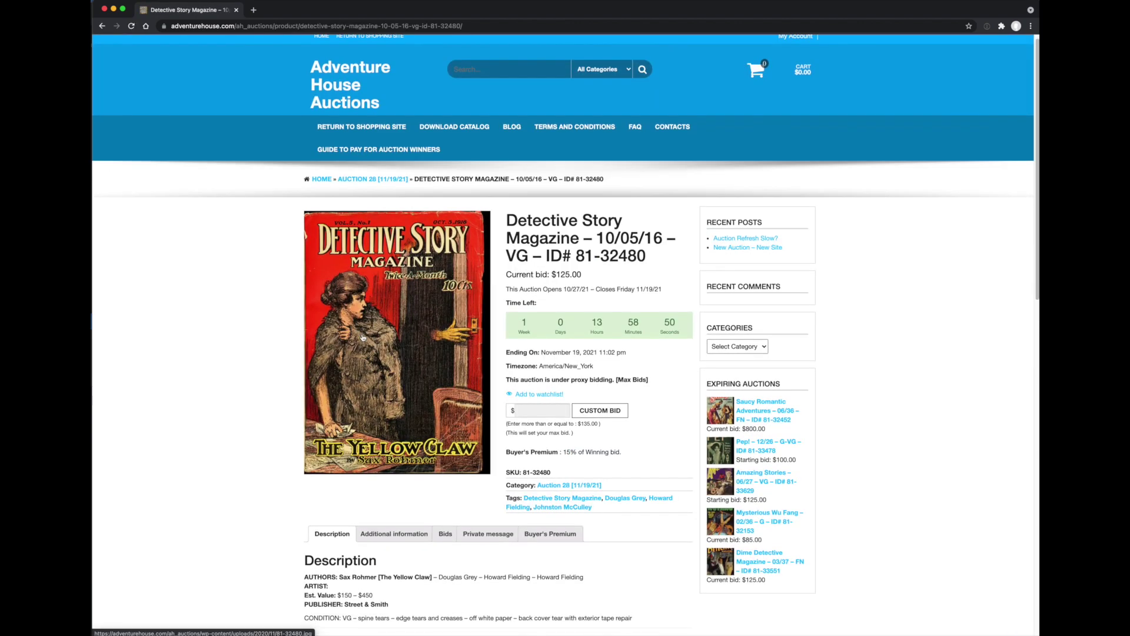
# Step: Watchlist the Detective Story Magazine lot, confirm it in the watchlist, then return to Auction 28
pyautogui.scroll(-3, 436, 364)
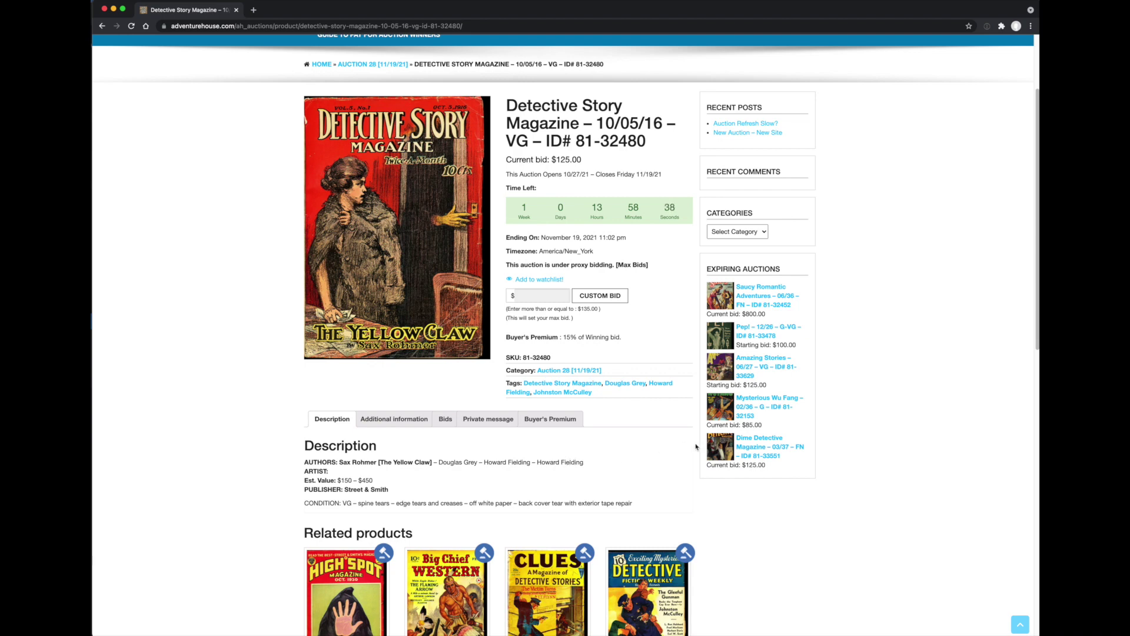
pyautogui.click(538, 282)
pyautogui.scroll(1, 539, 284)
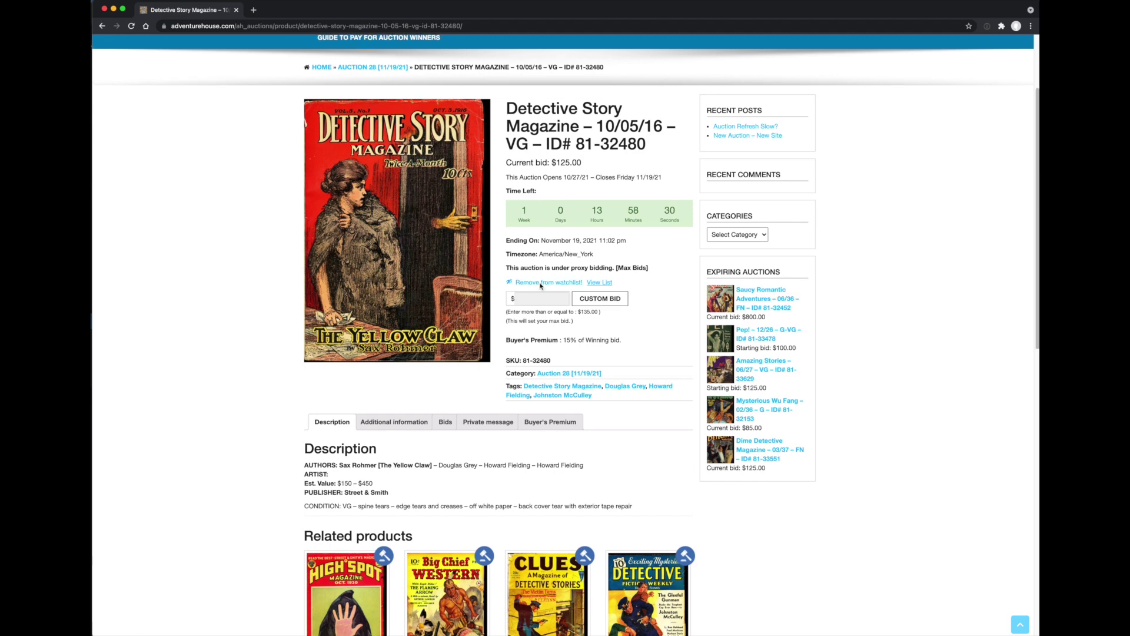
pyautogui.click(599, 292)
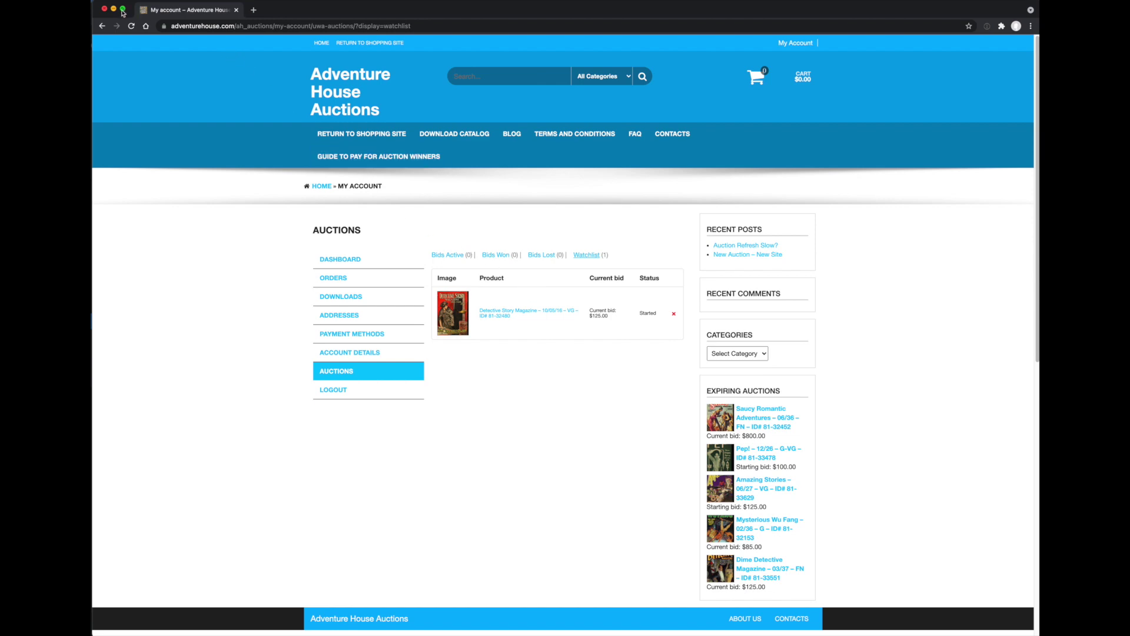
pyautogui.click(103, 26)
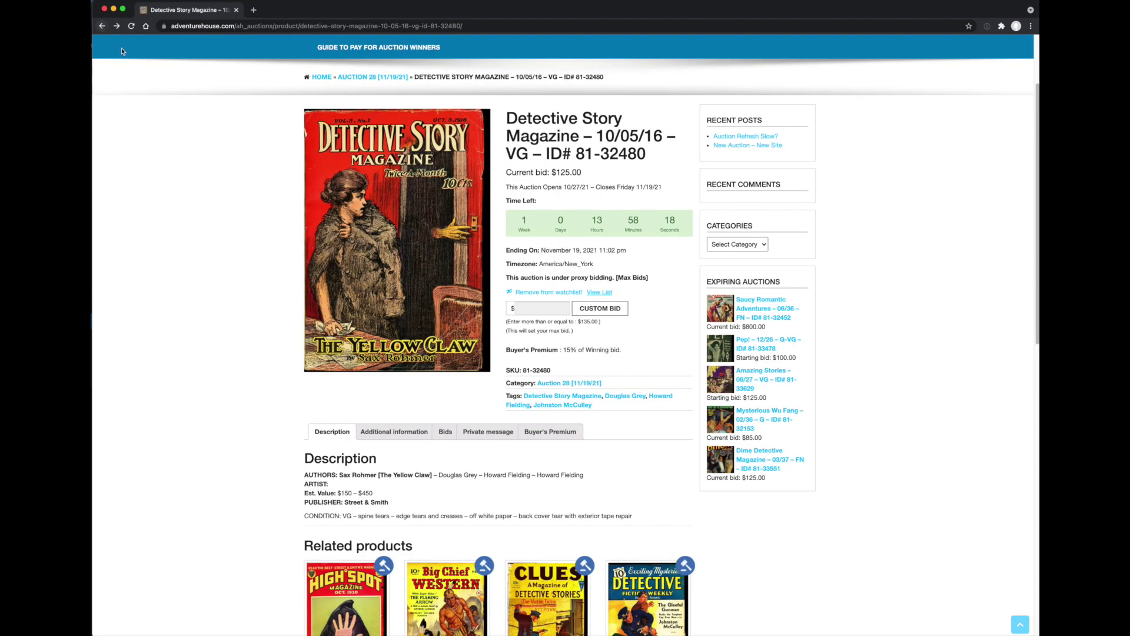
pyautogui.click(361, 78)
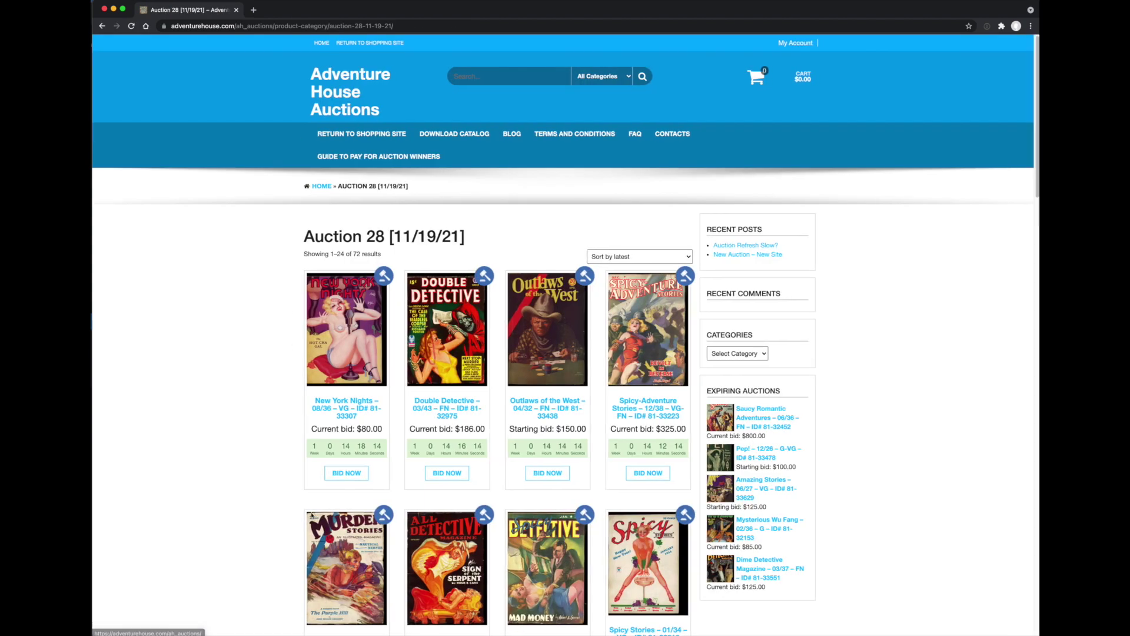
# Step: Add the Double Detective 03/43 lot to the watchlist and return to Auction 28
pyautogui.click(438, 410)
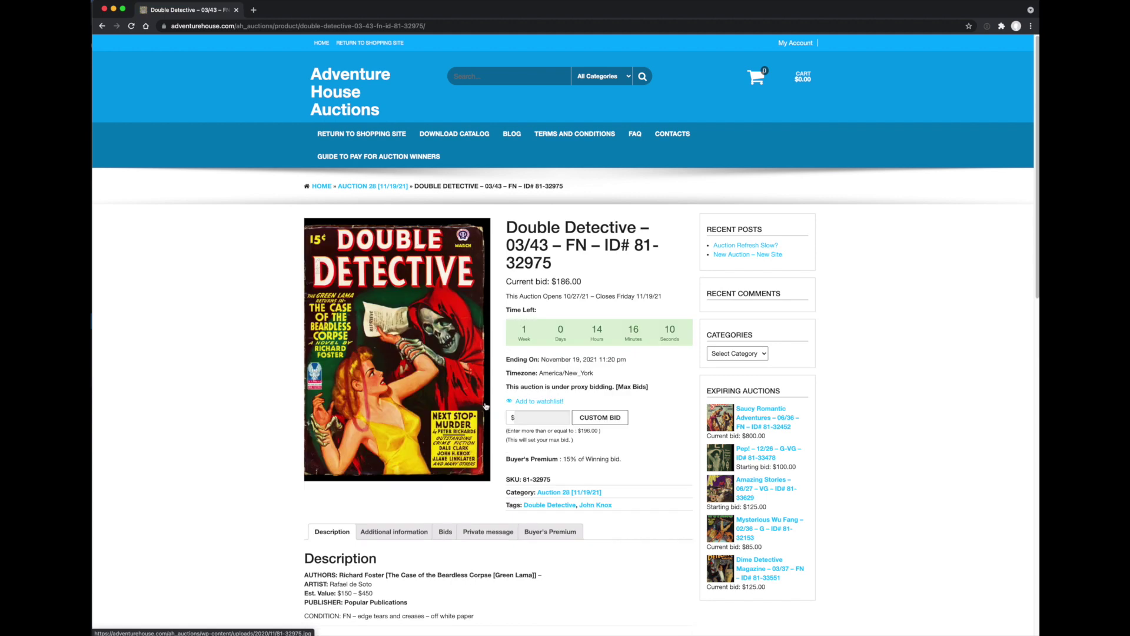
pyautogui.click(549, 402)
pyautogui.click(368, 186)
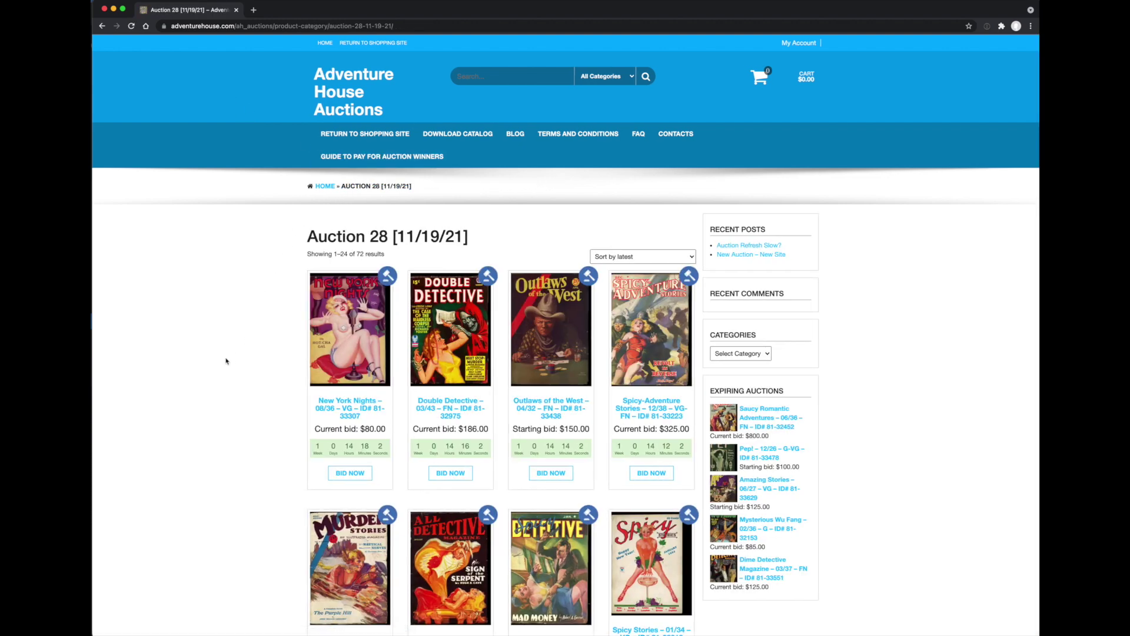
# Step: Add the Horror Stories 11/35 lot to the watchlist and go back to the listing
pyautogui.scroll(-7, 224, 359)
pyautogui.scroll(-6, 222, 360)
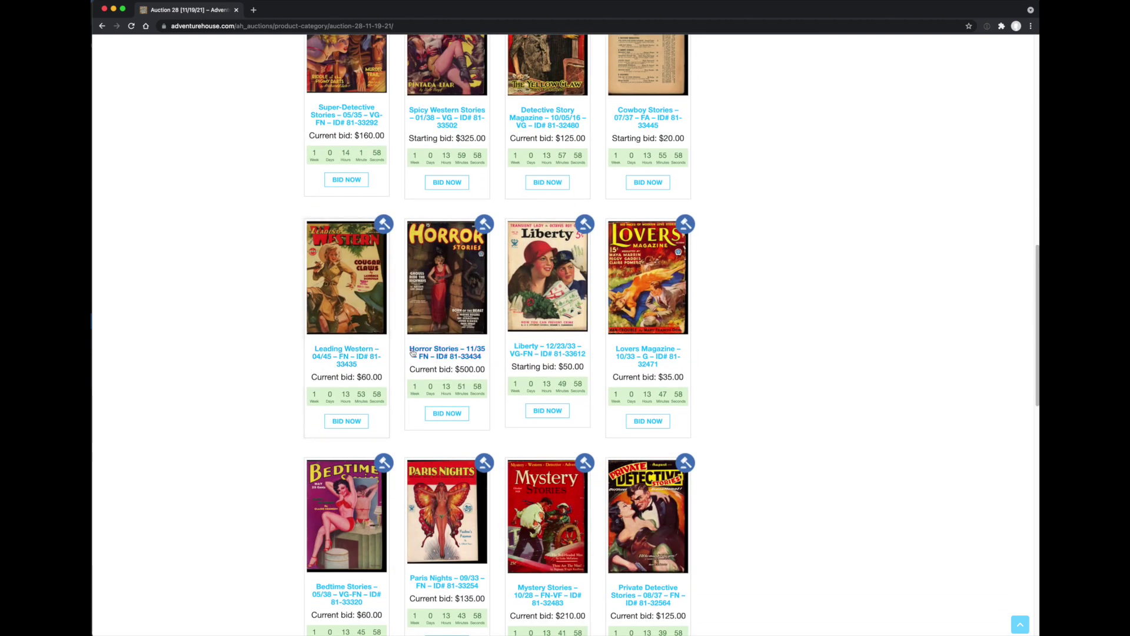
pyautogui.click(438, 352)
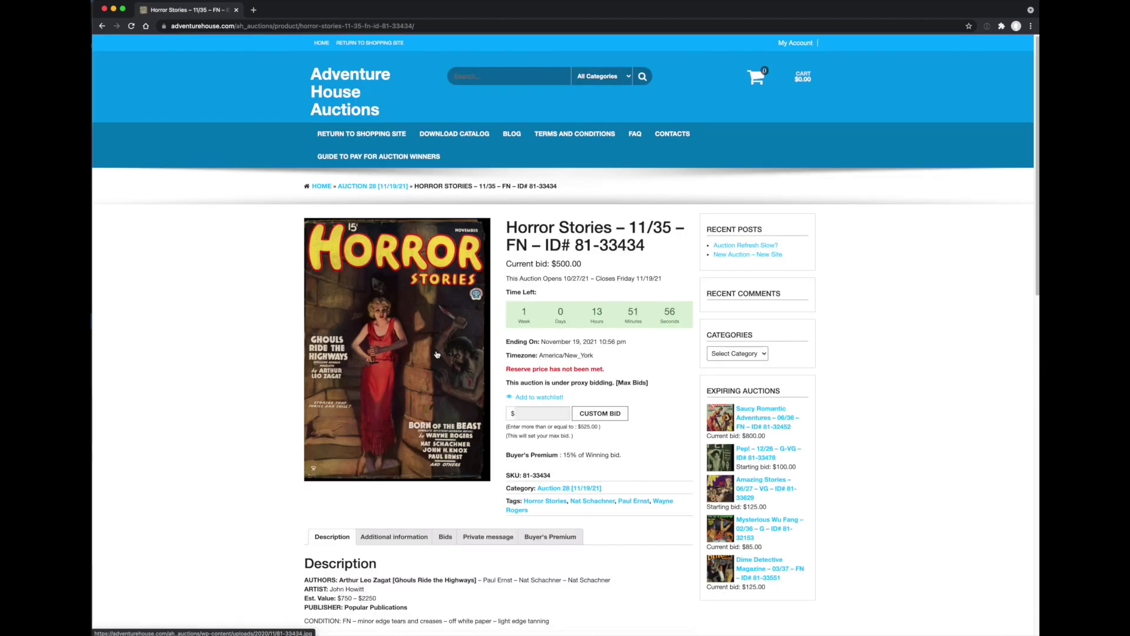
pyautogui.click(537, 398)
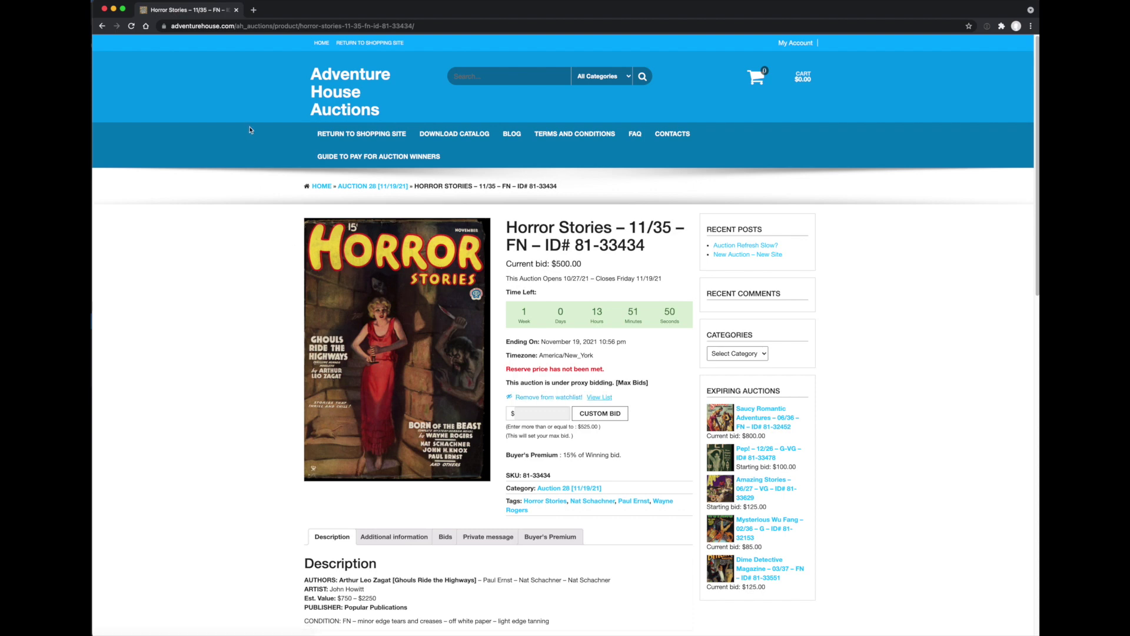
pyautogui.click(102, 27)
# Step: Watchlist Street & Smith's Sampler from auction page 3, then open My Account
pyautogui.scroll(-3, 243, 396)
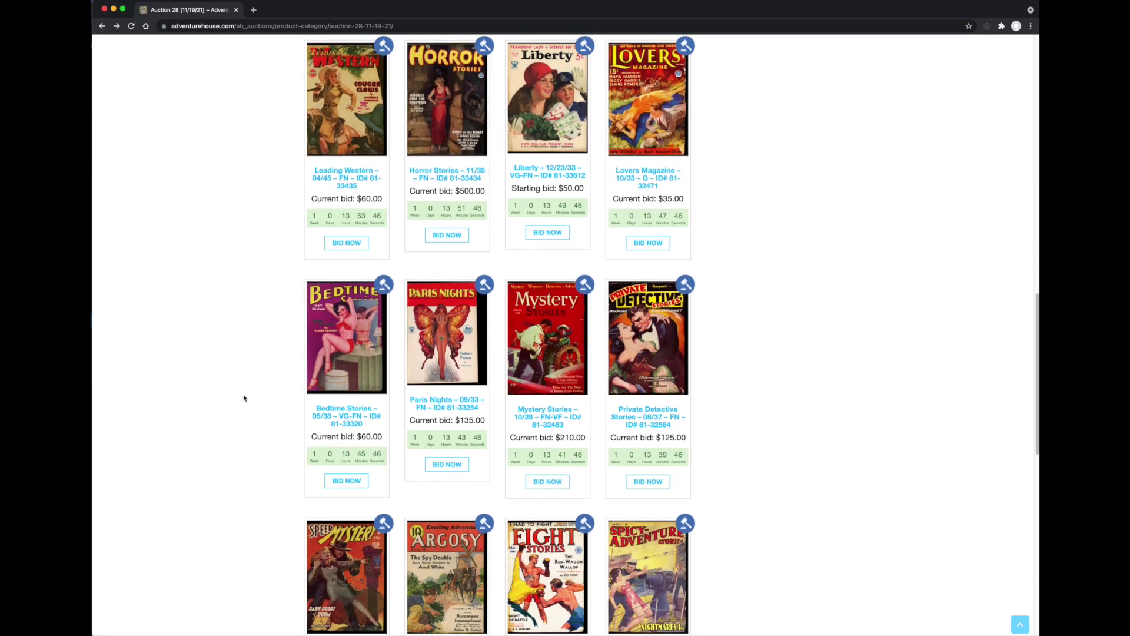
pyautogui.scroll(-5, 244, 398)
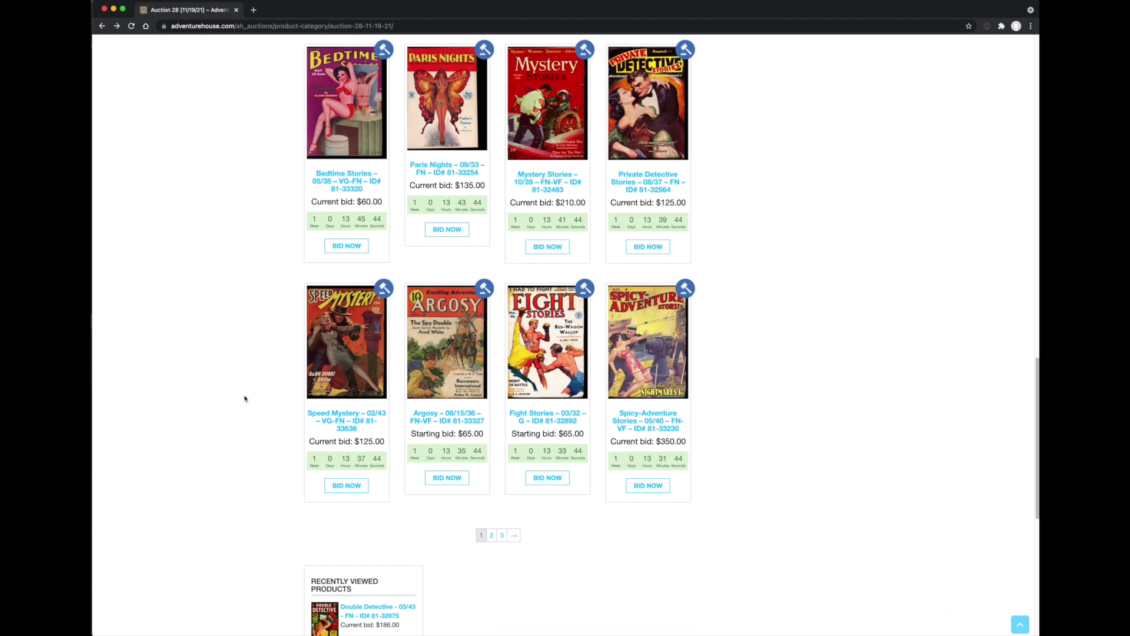
pyautogui.click(502, 447)
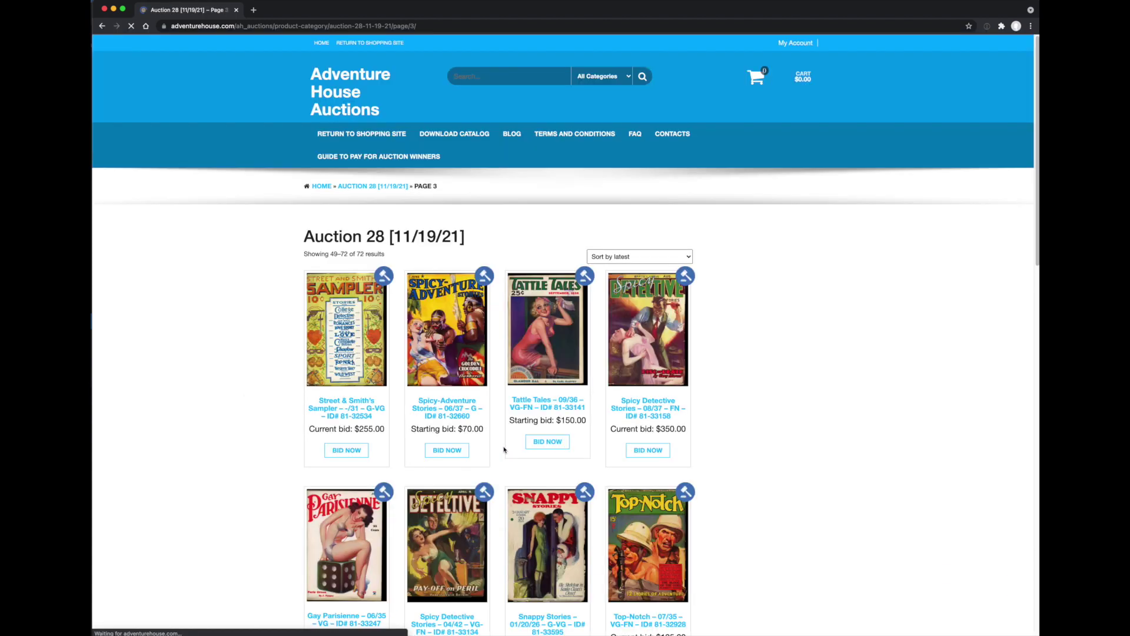
pyautogui.click(348, 410)
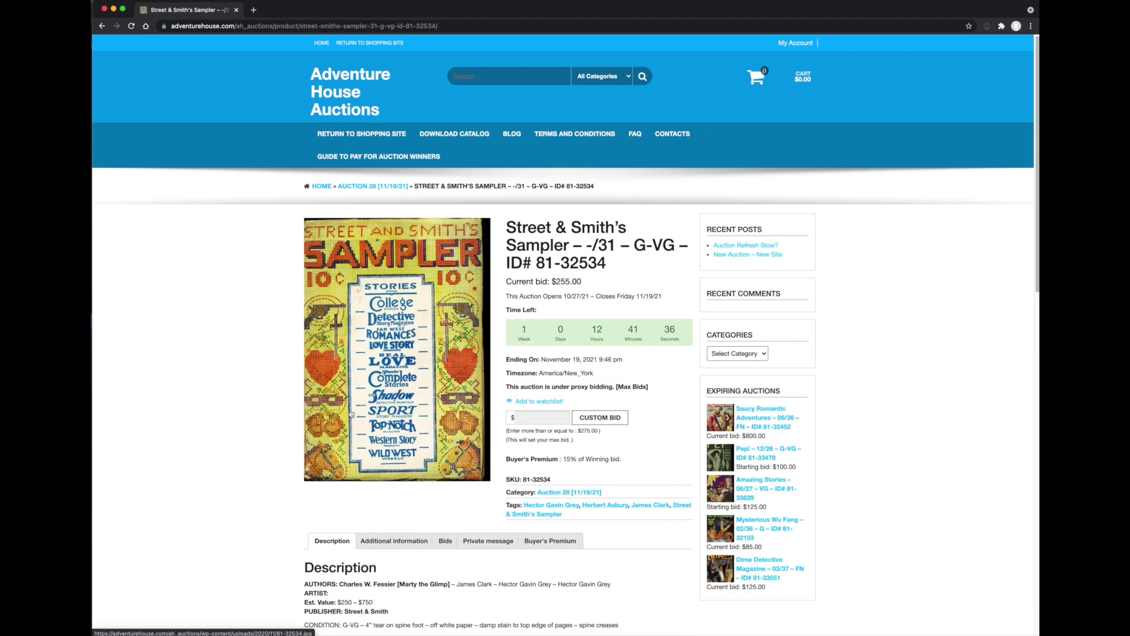
pyautogui.click(528, 402)
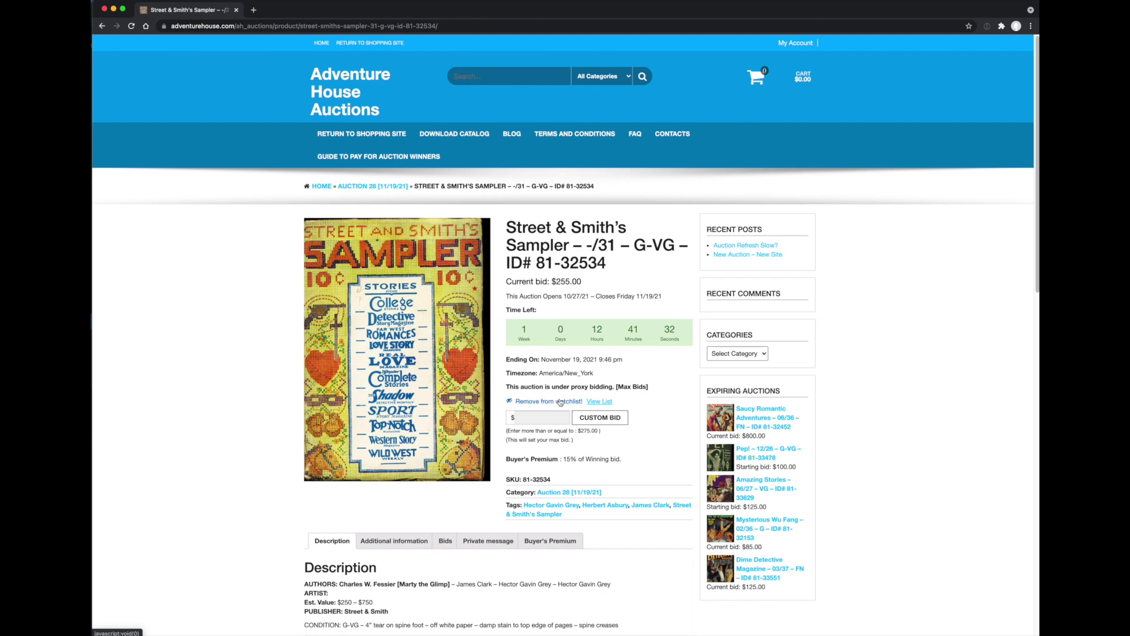
pyautogui.click(793, 44)
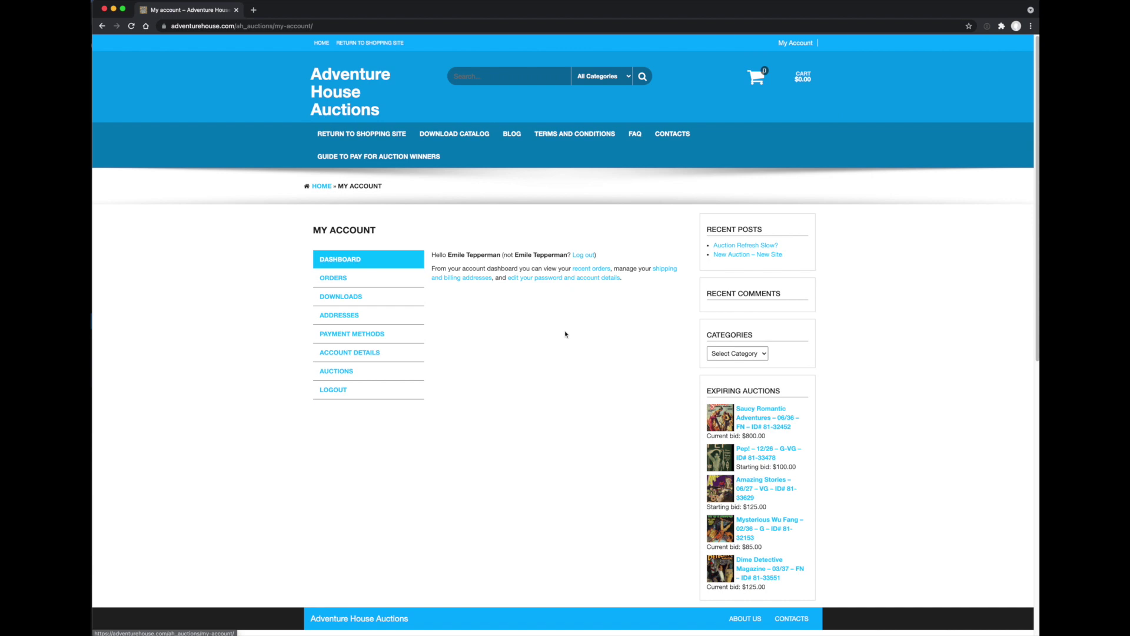
# Step: View the four lots on the Auctions Watchlist tab and open Horror Stories 11/35
pyautogui.click(340, 374)
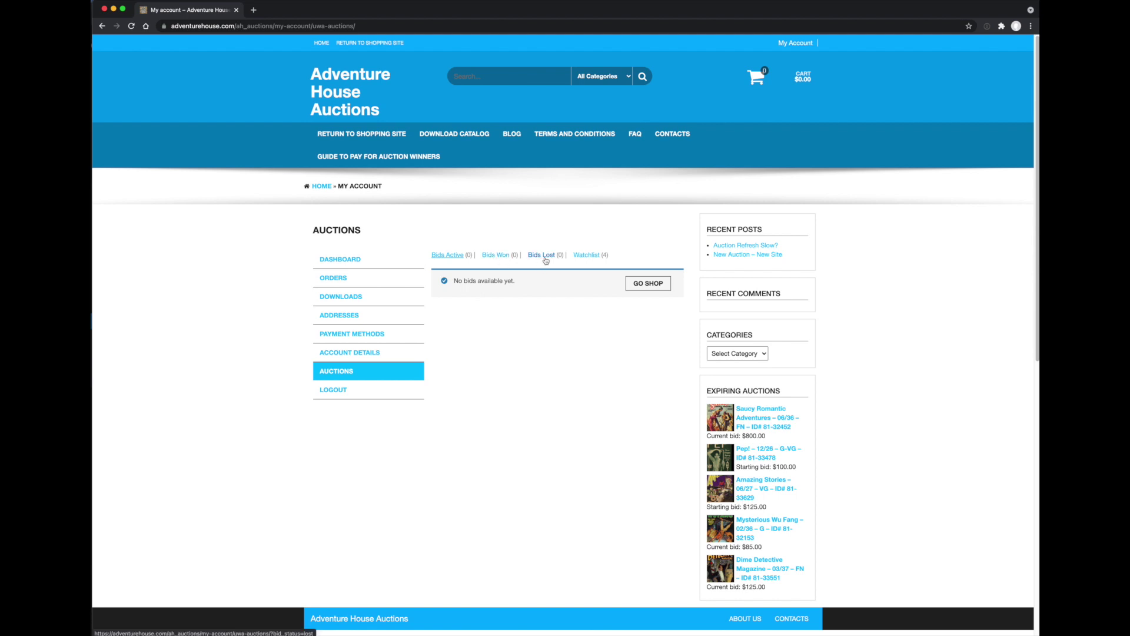
pyautogui.click(586, 255)
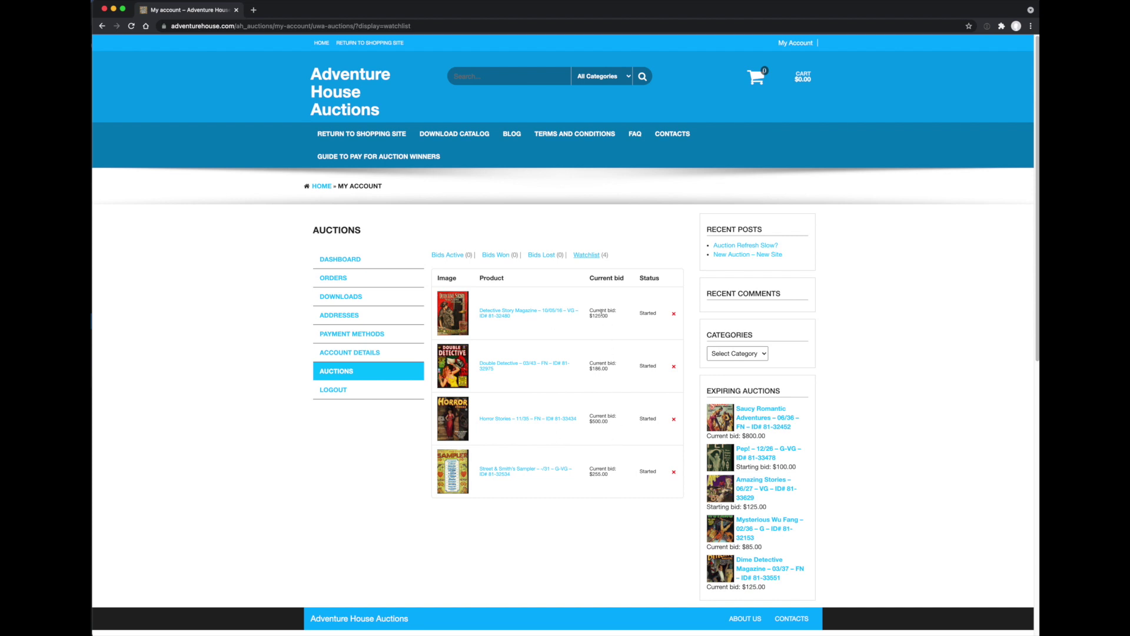
pyautogui.click(538, 419)
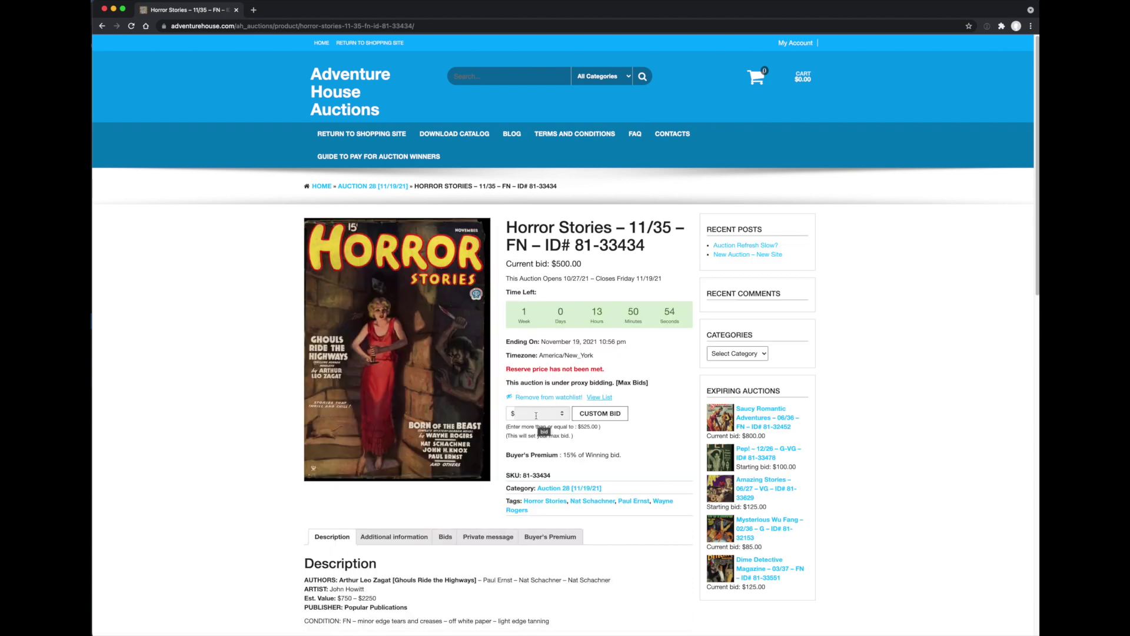
# Step: Enter a 1000 maximum bid on Horror Stories 11/35 unsubmitted, then return to My Account
pyautogui.click(535, 414)
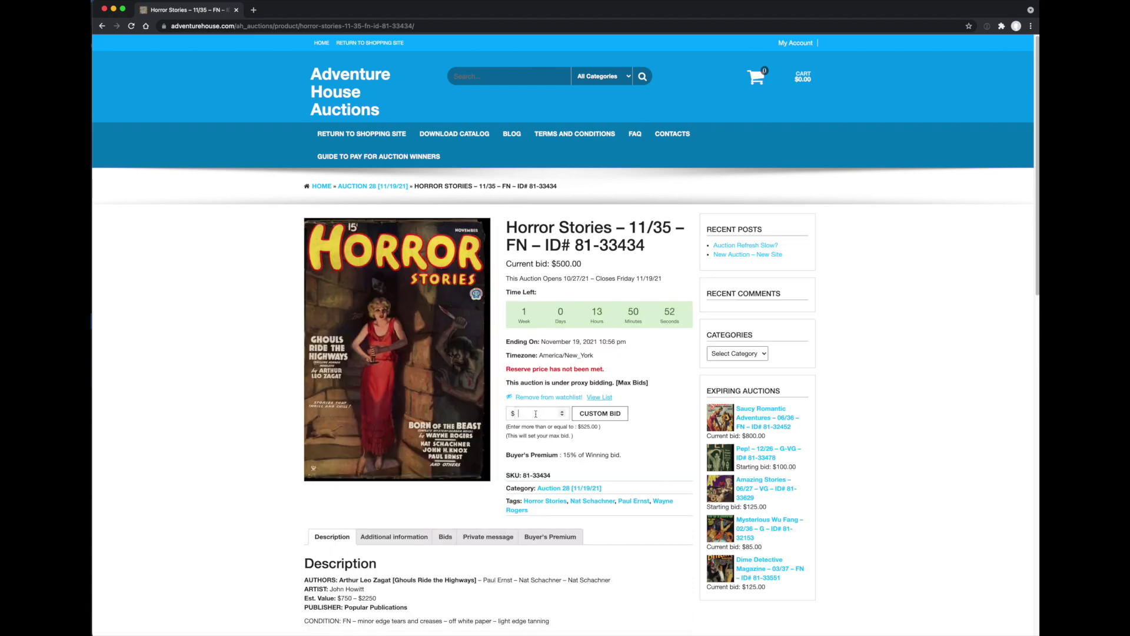
pyautogui.write('1000')
pyautogui.click(793, 45)
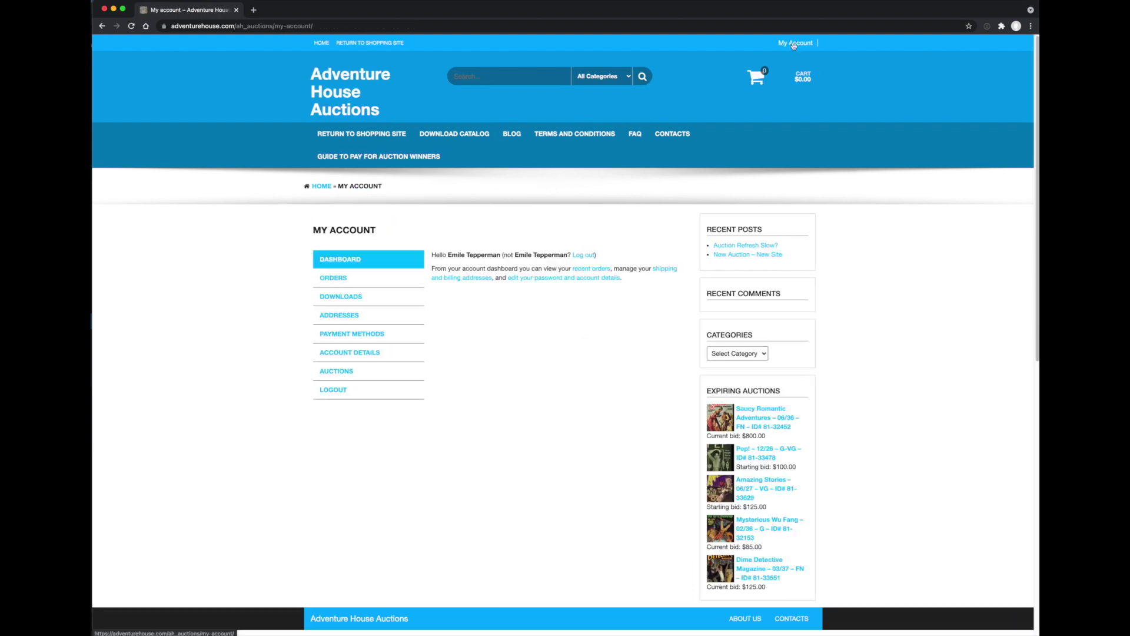
# Step: Check the empty Bids Active list under Auctions, then go back to the dashboard
pyautogui.click(339, 373)
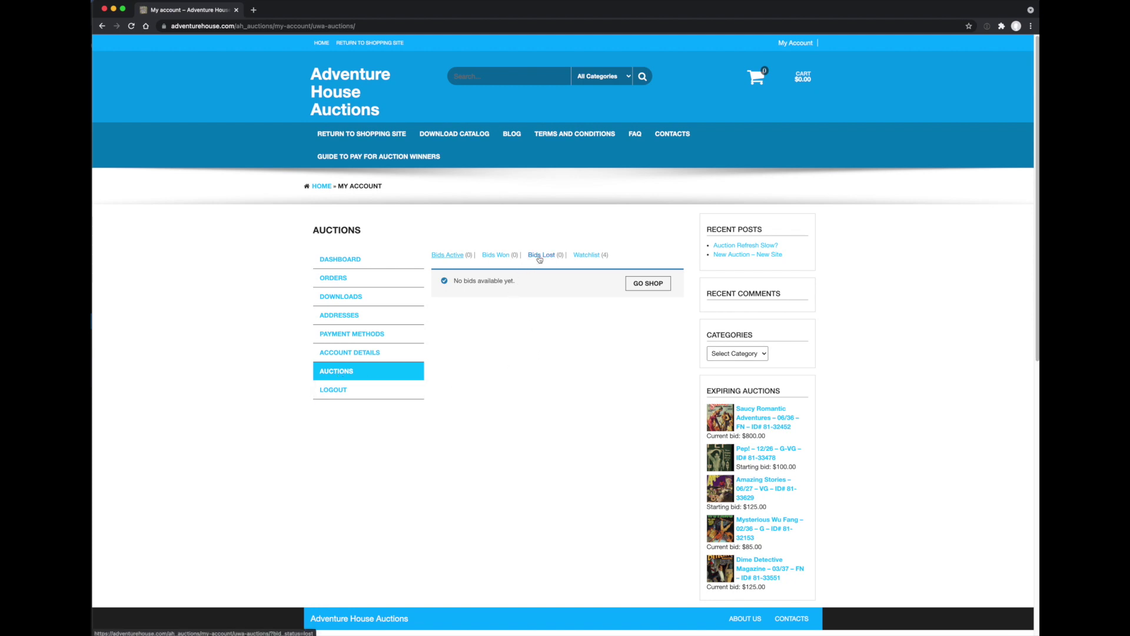
pyautogui.click(448, 256)
pyautogui.click(345, 262)
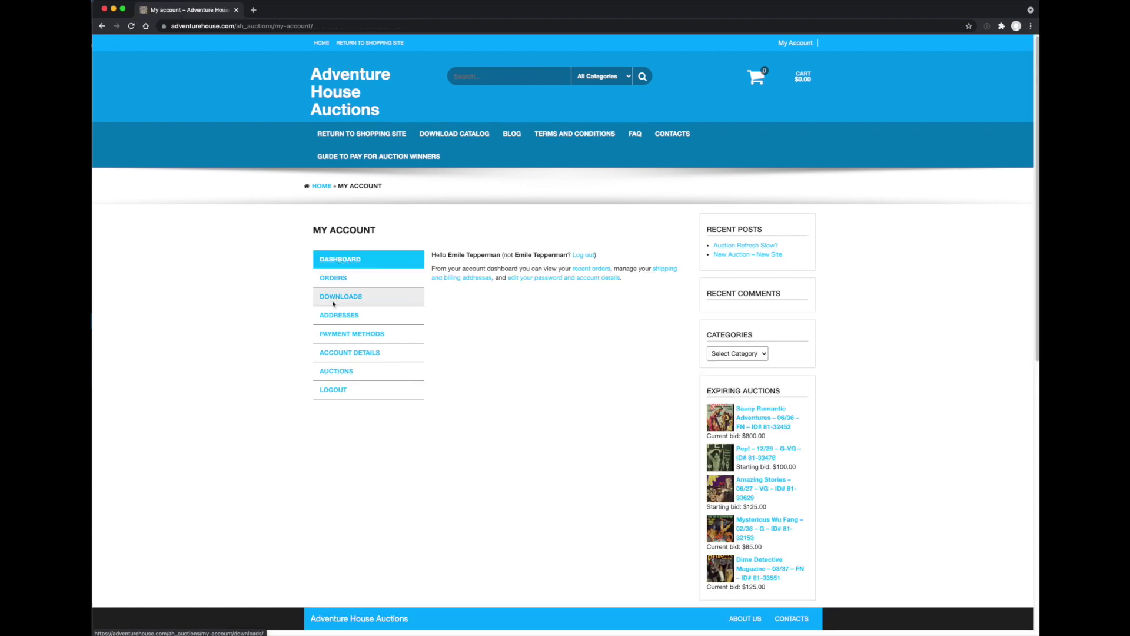
# Step: Review Account Details, selecting the display name, then open the empty Addresses page
pyautogui.click(341, 353)
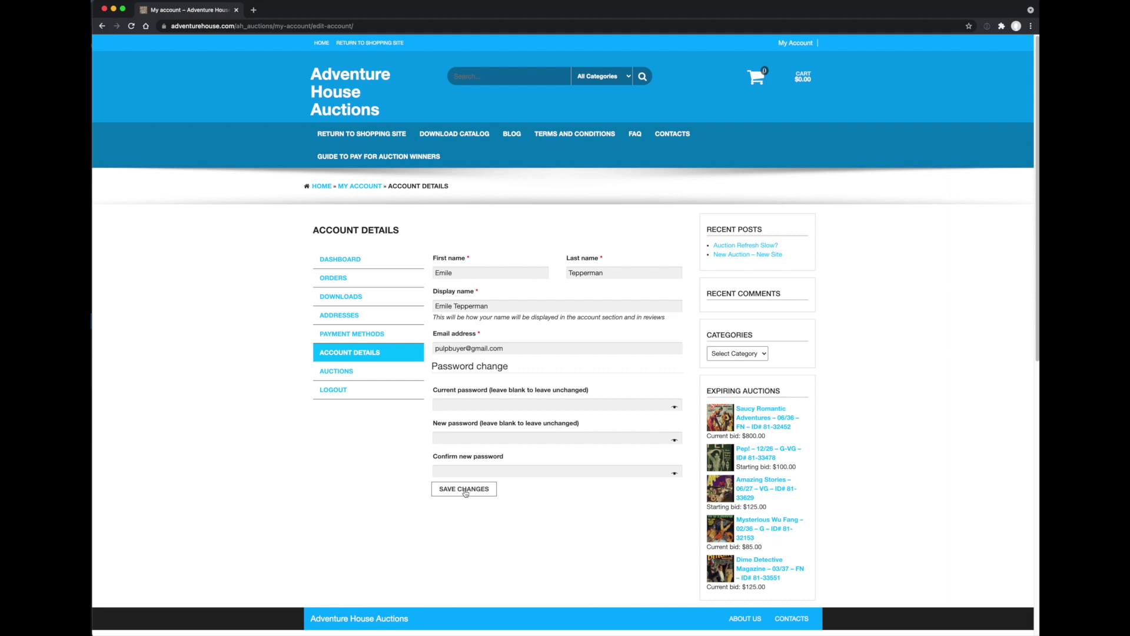
pyautogui.click(492, 303)
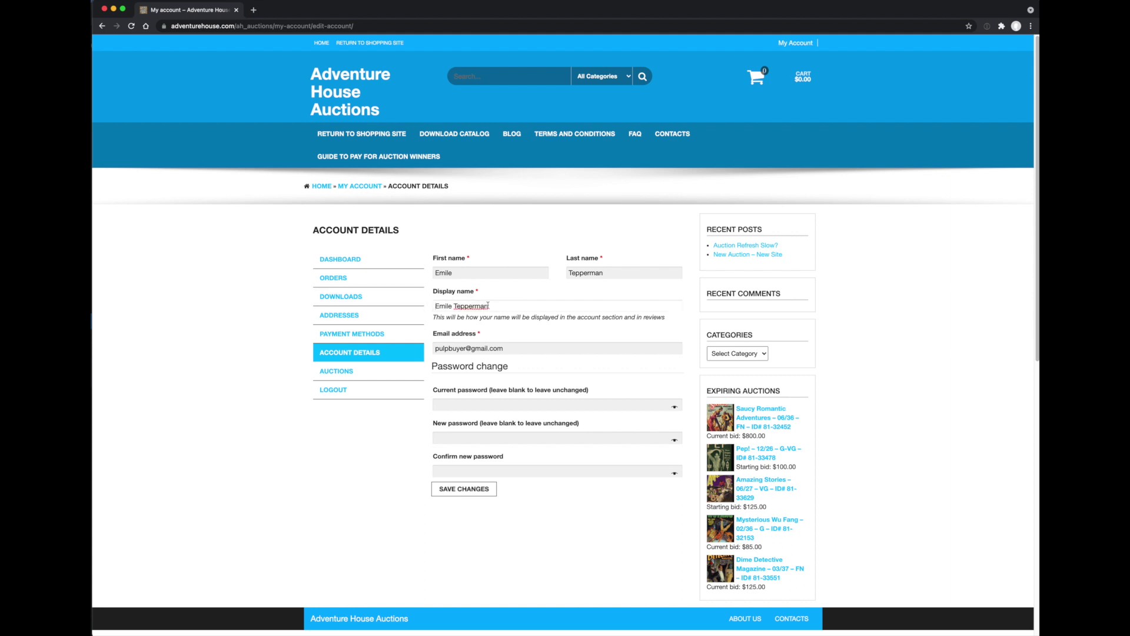
pyautogui.moveTo(495, 306); pyautogui.dragTo(453, 301)
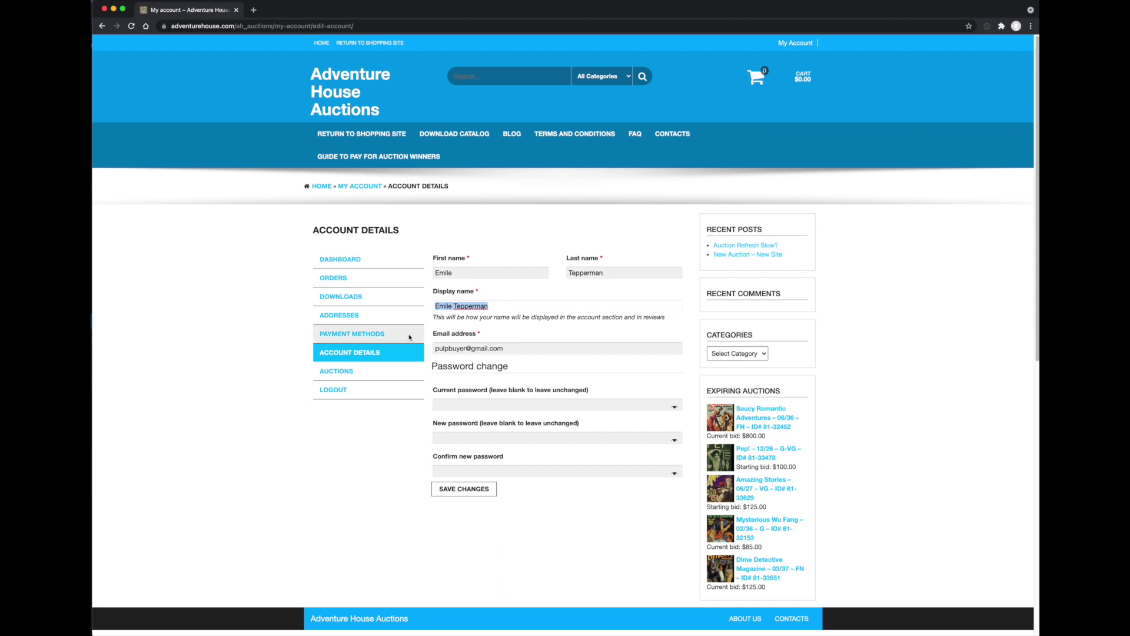
pyautogui.click(352, 316)
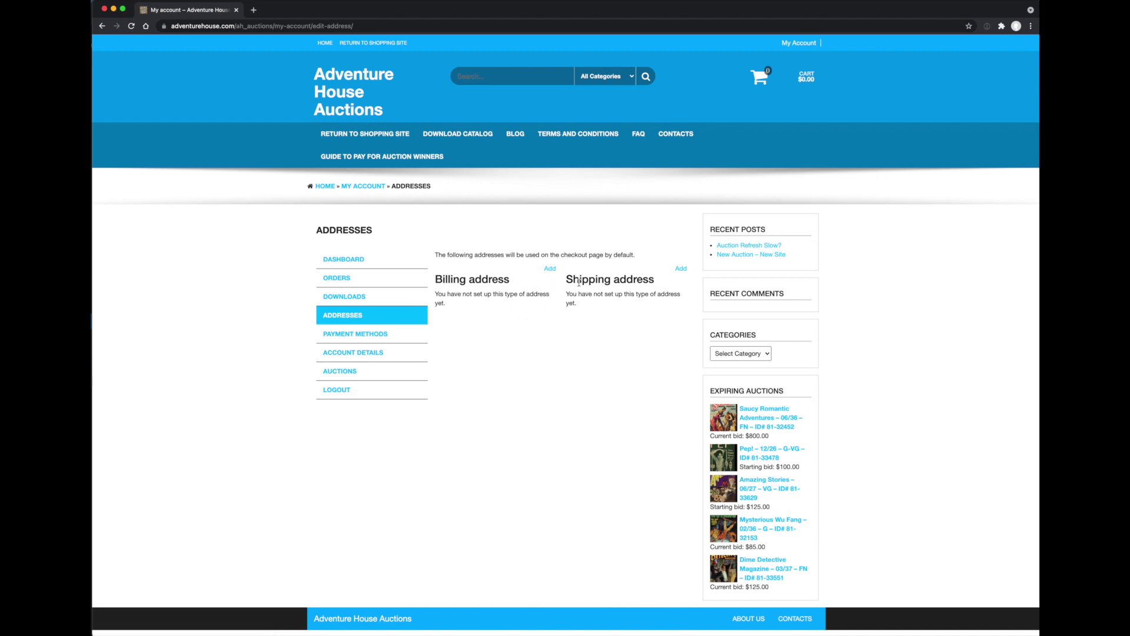
# Step: Start the billing address with the buyer's last name and United States (US) as country
pyautogui.click(551, 269)
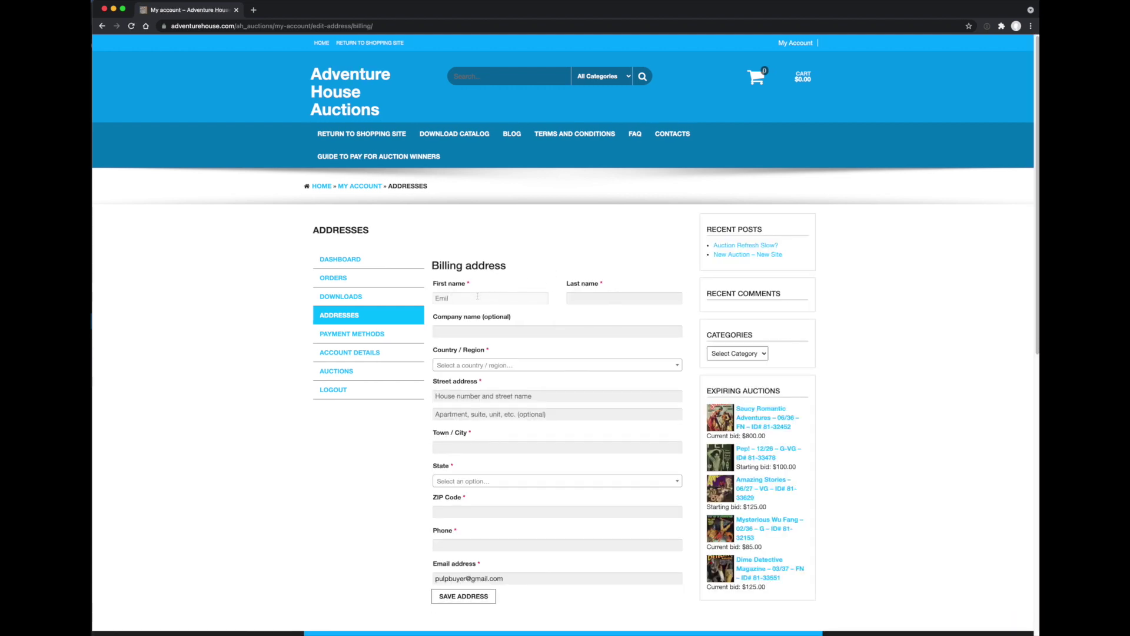
pyautogui.write('Tep')
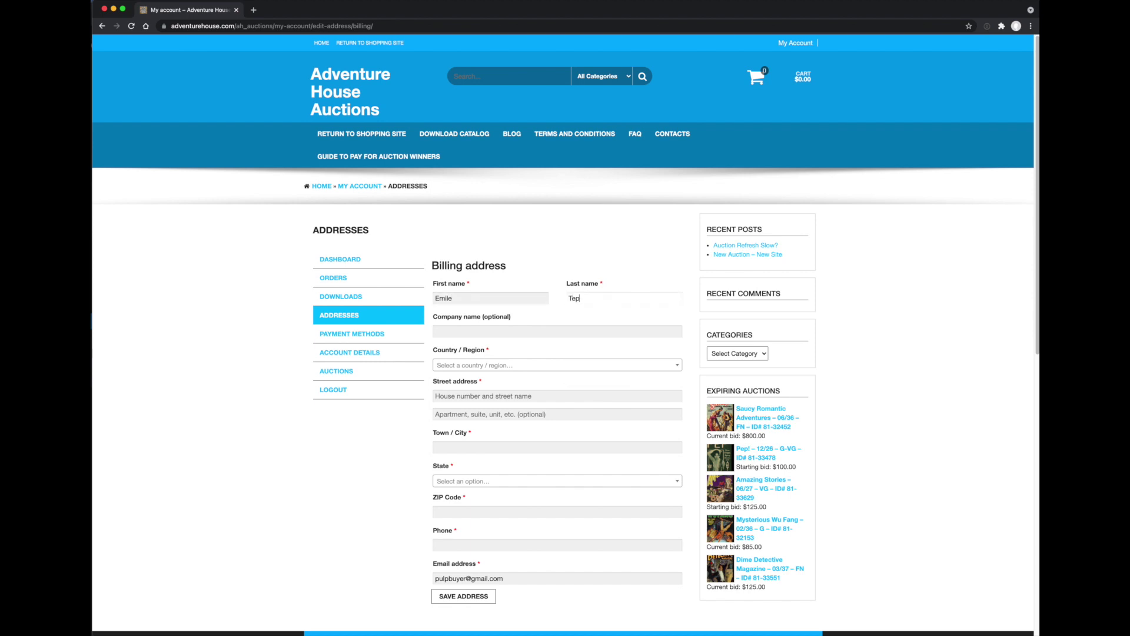
pyautogui.write('perman')
pyautogui.press('Tab')
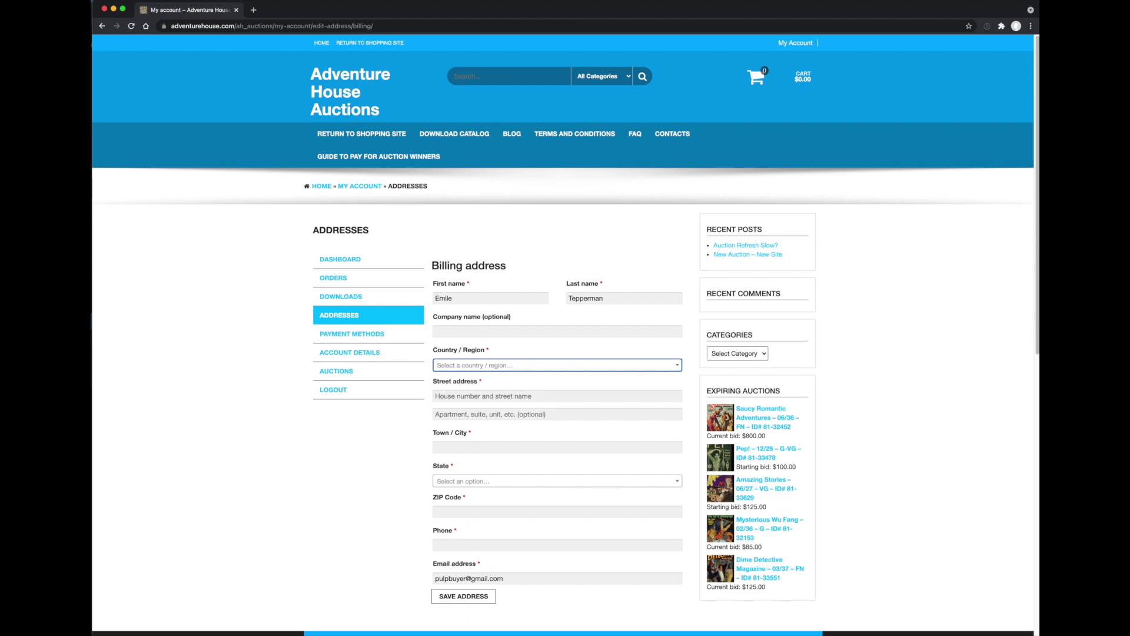
pyautogui.write('United S')
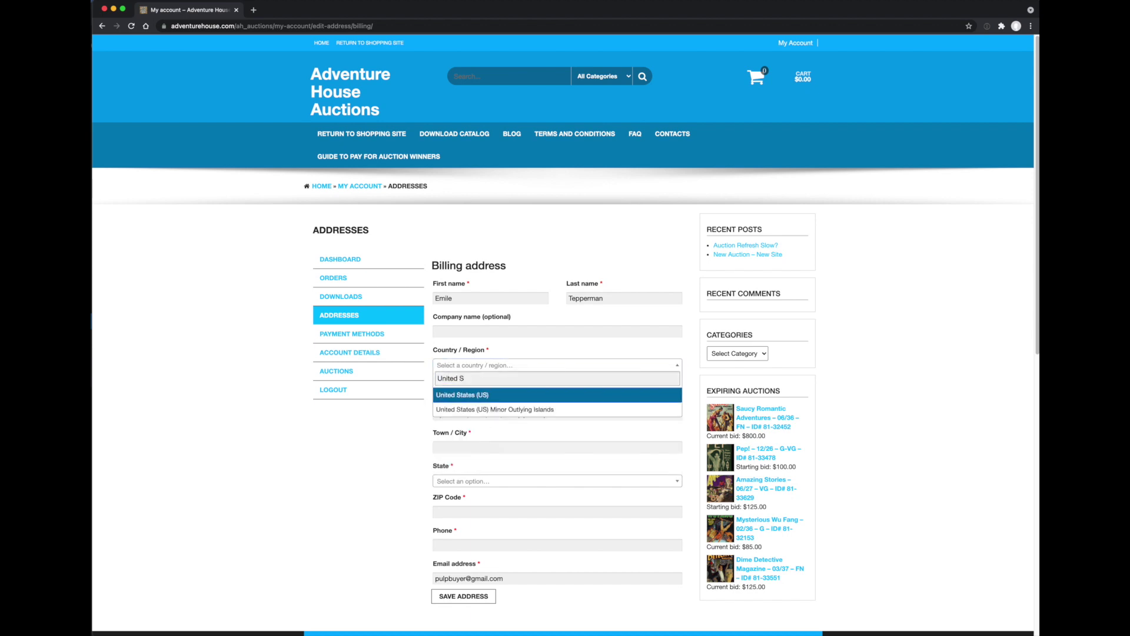
pyautogui.click(469, 393)
# Step: Fill in the billing street address and the town name
pyautogui.click(465, 396)
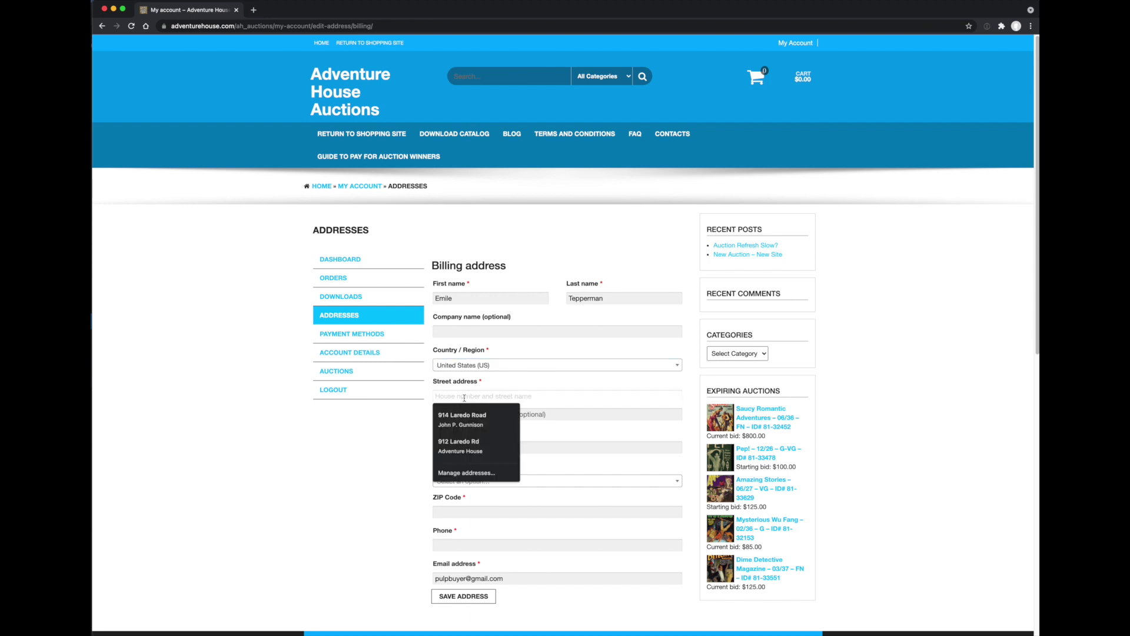
pyautogui.write('1313')
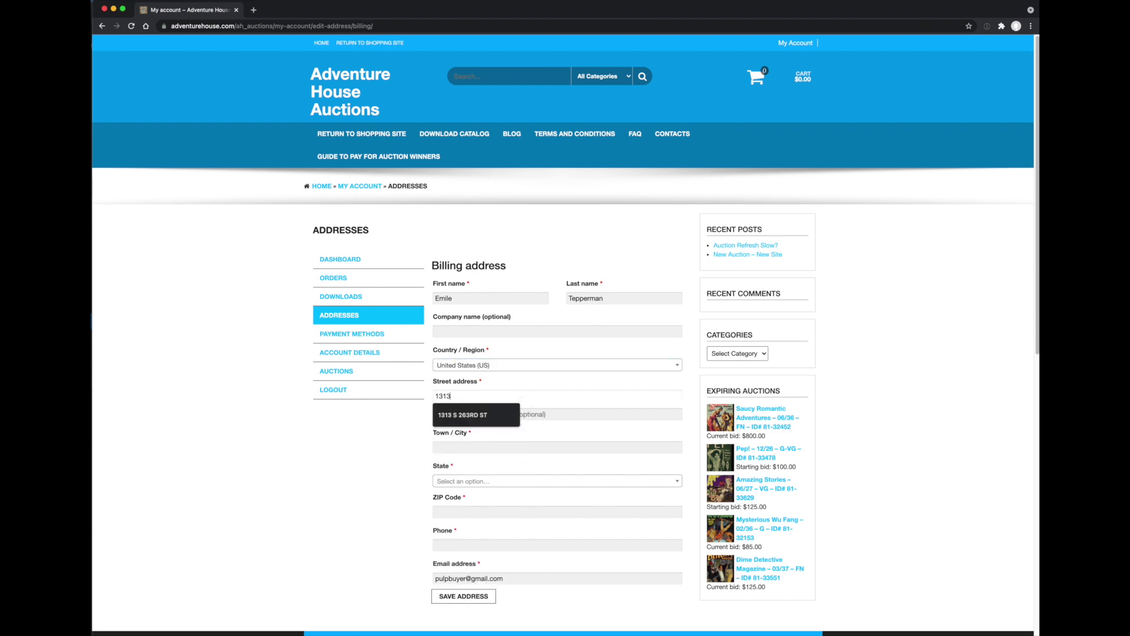
pyautogui.write(' Mocking')
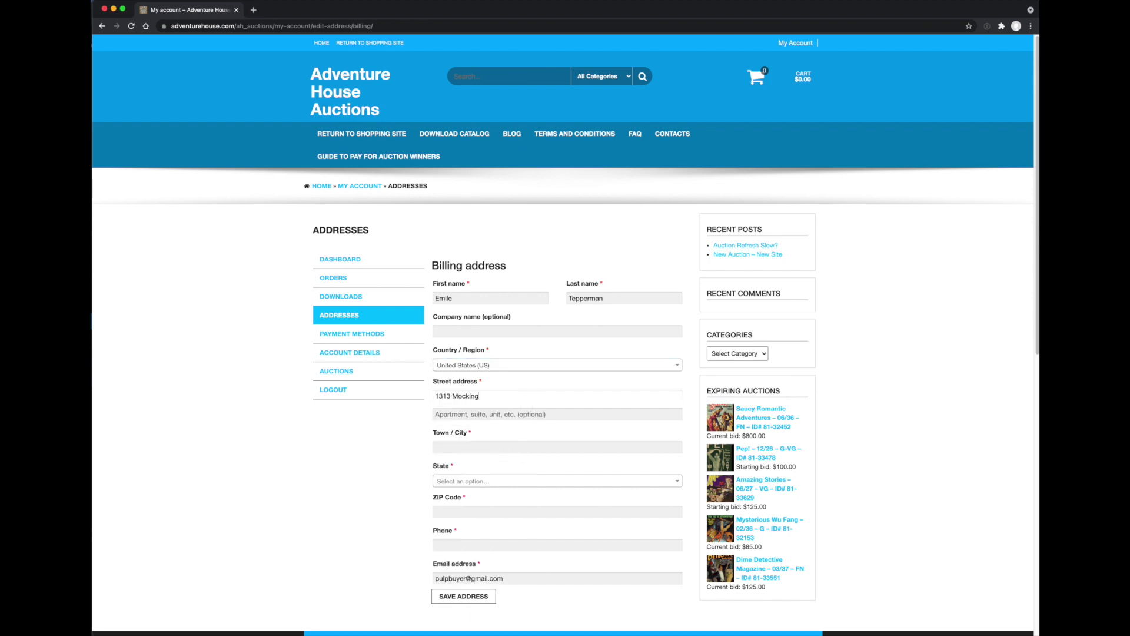
pyautogui.write('bird Lane')
pyautogui.press('Tab')
pyautogui.click(471, 447)
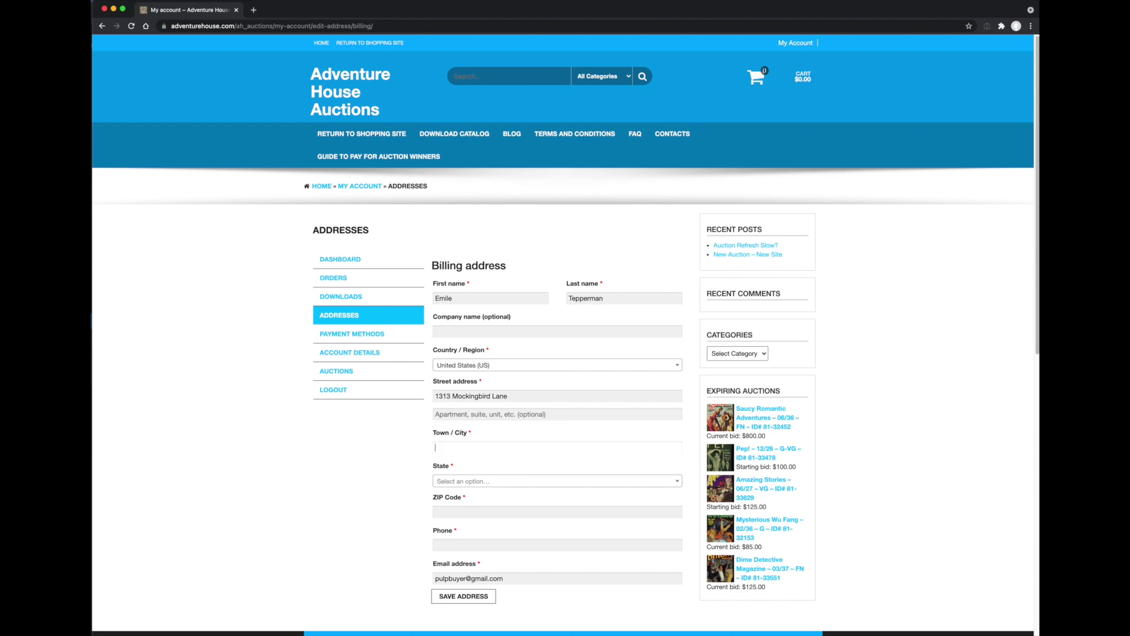
pyautogui.write('Pulptown')
# Step: Choose Pennsylvania as the state and enter the ZIP code and phone number
pyautogui.click(556, 481)
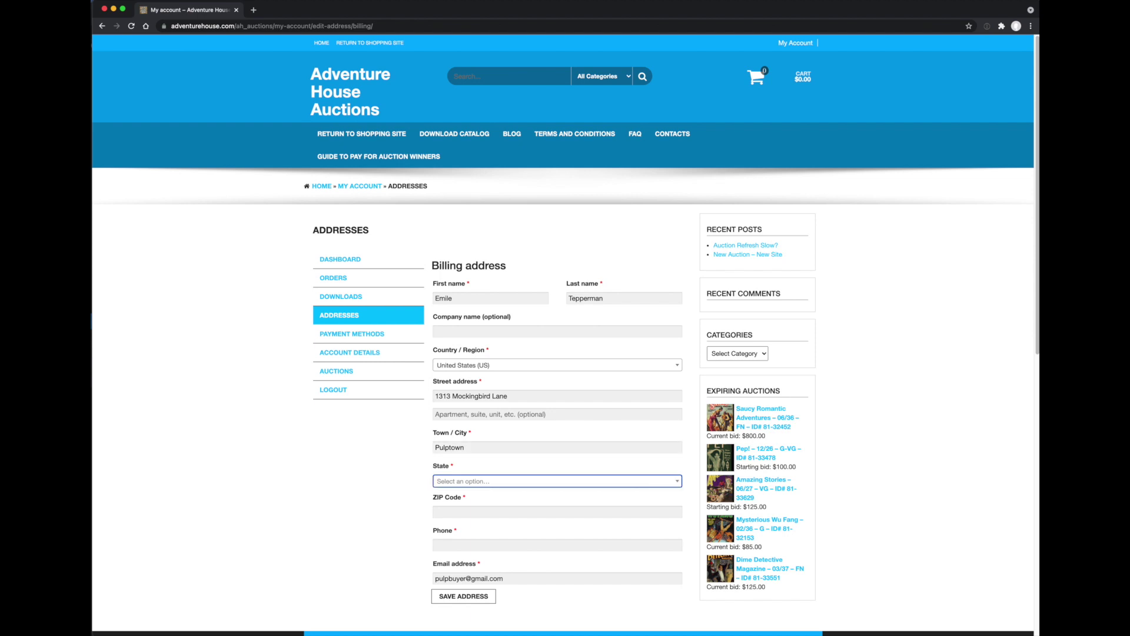
pyautogui.write('PE')
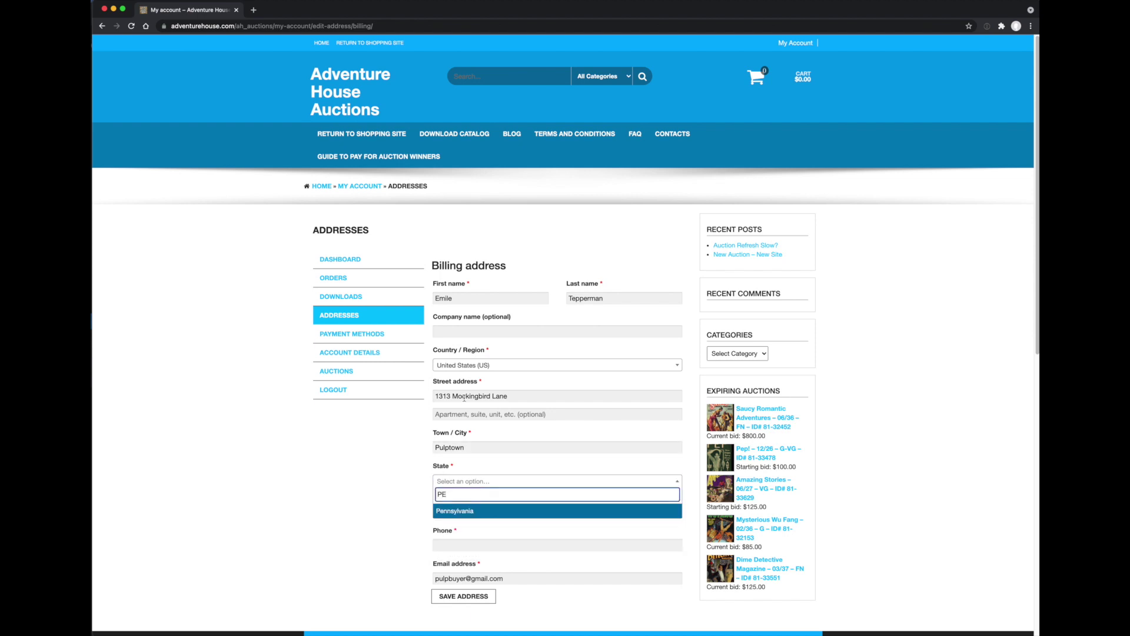
pyautogui.click(453, 512)
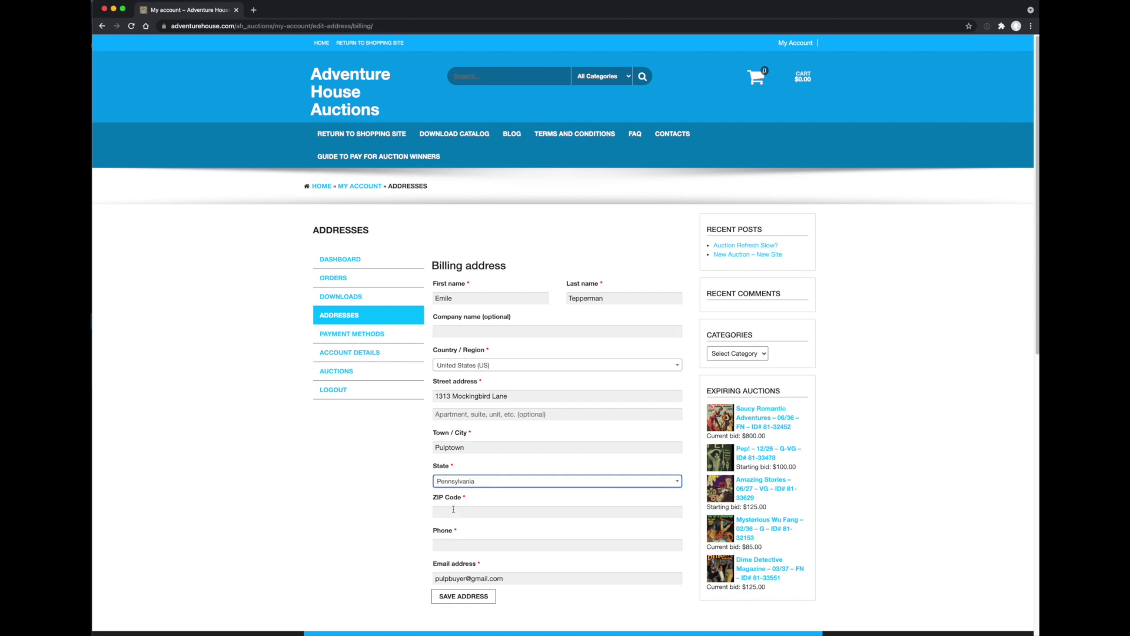
pyautogui.click(453, 512)
pyautogui.write('20901')
pyautogui.press('Tab')
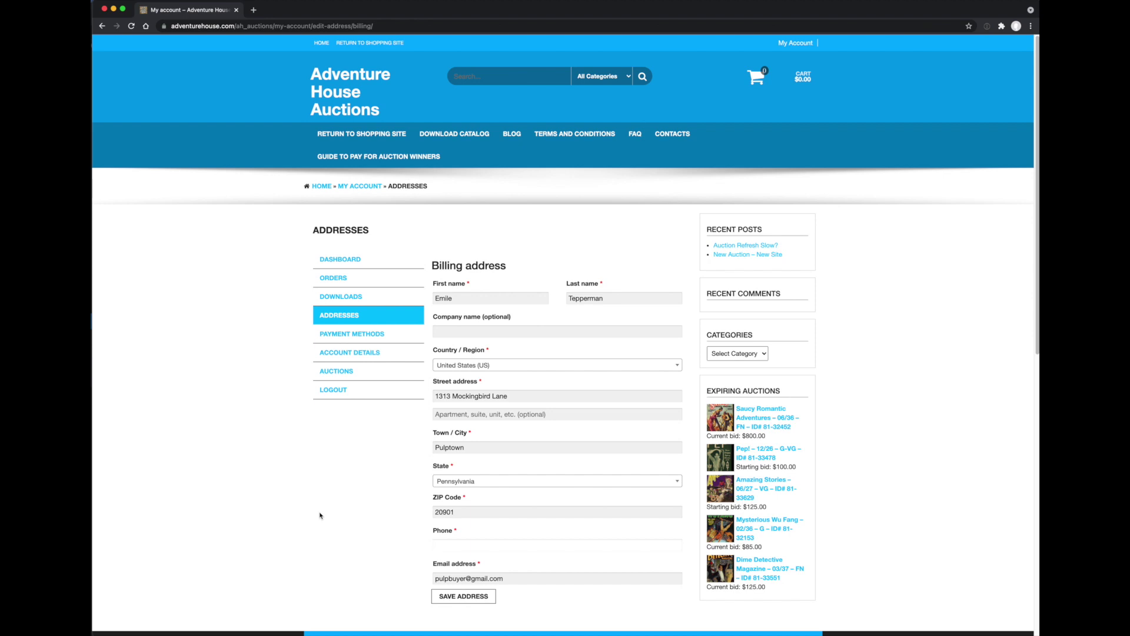
pyautogui.write('555-555-5555')
pyautogui.click(307, 514)
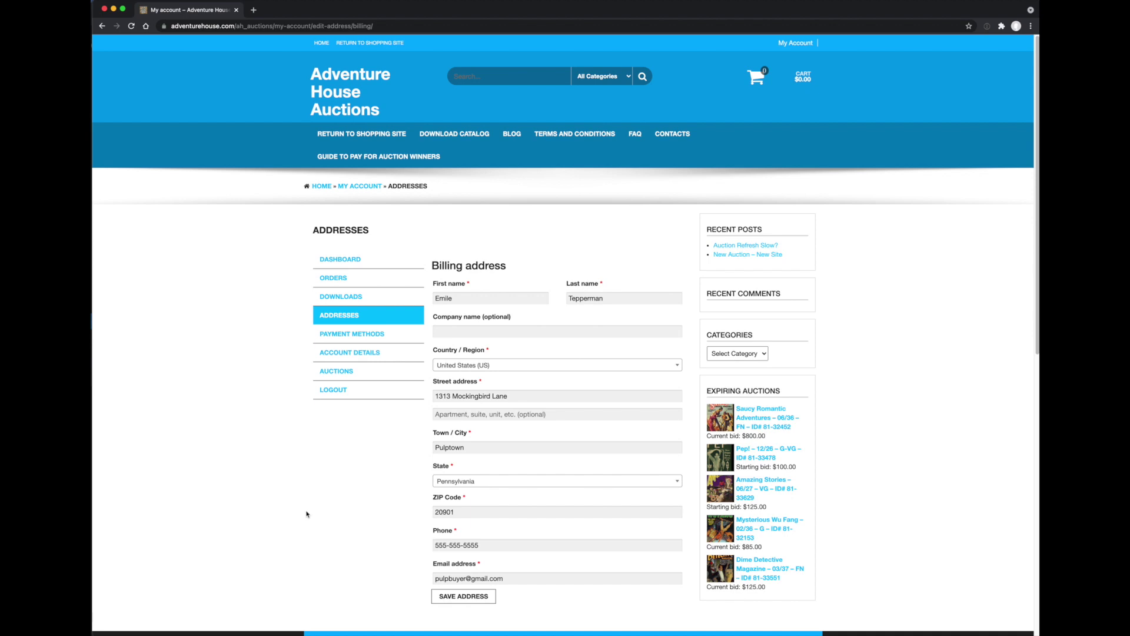
# Step: Save the billing address and go to the Payment Methods page
pyautogui.click(462, 596)
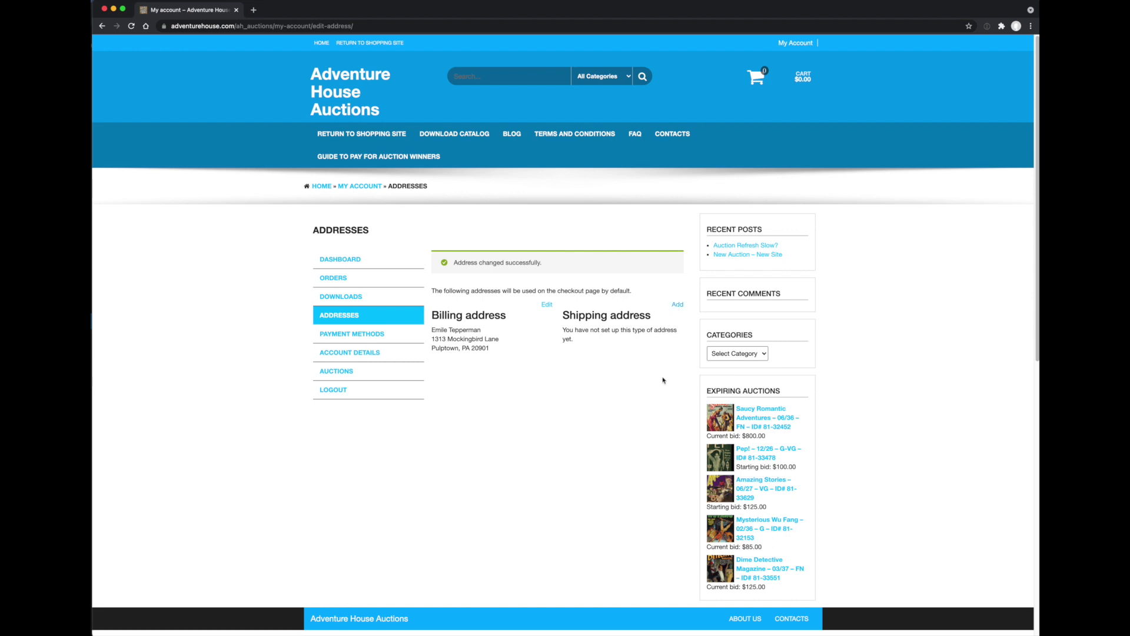
pyautogui.click(364, 336)
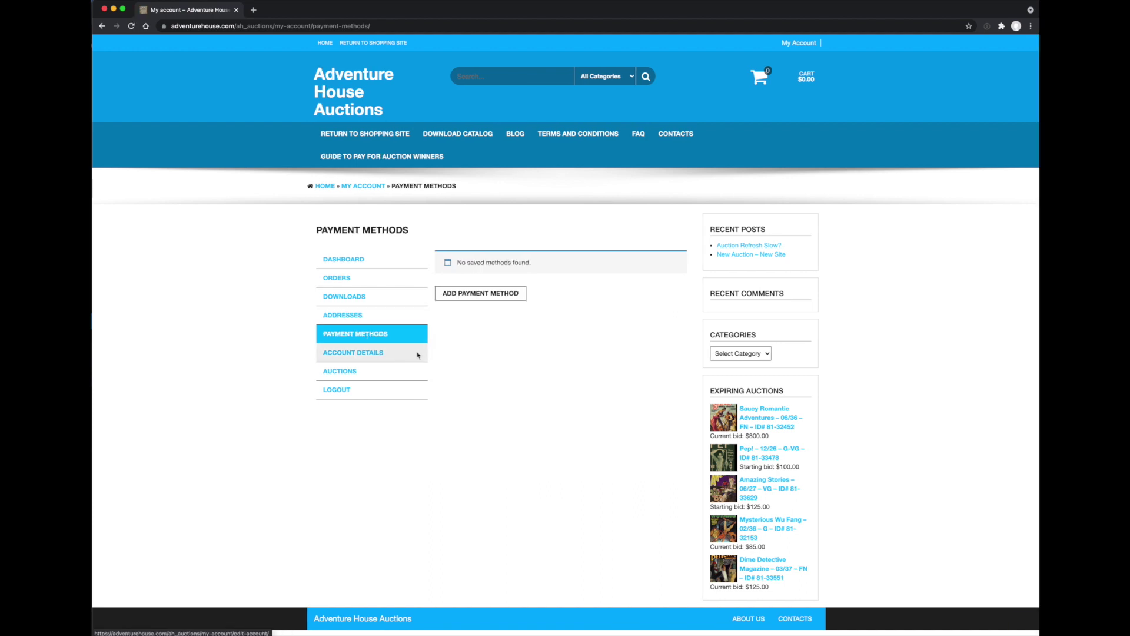
# Step: Try Add Payment Method, then open the Guide to Pay for Auction Winners
pyautogui.click(475, 295)
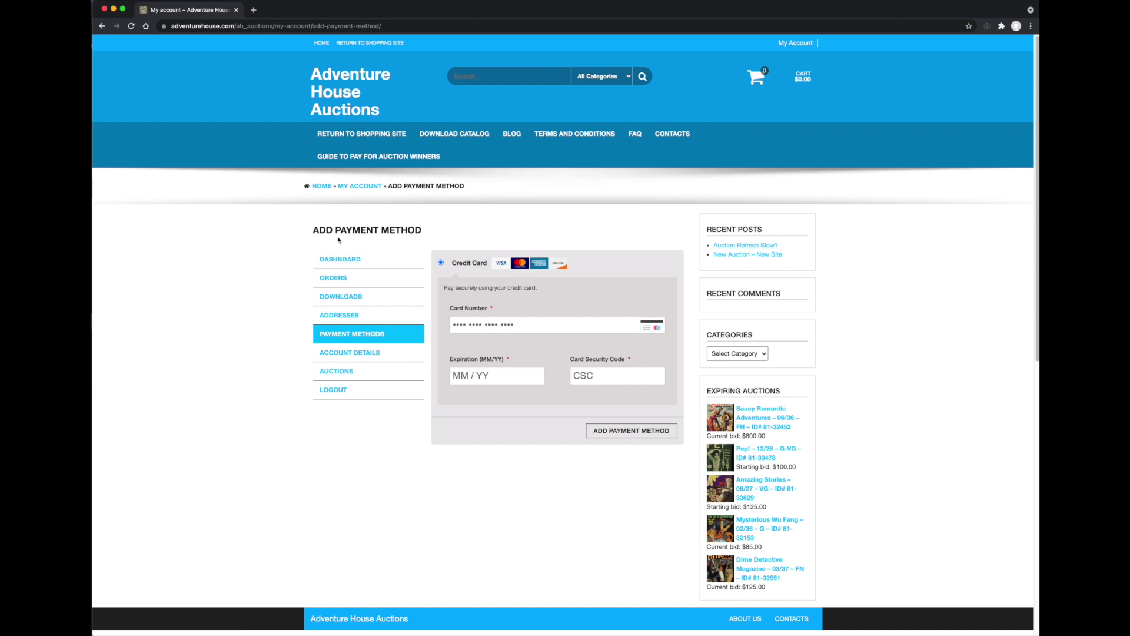
pyautogui.click(378, 158)
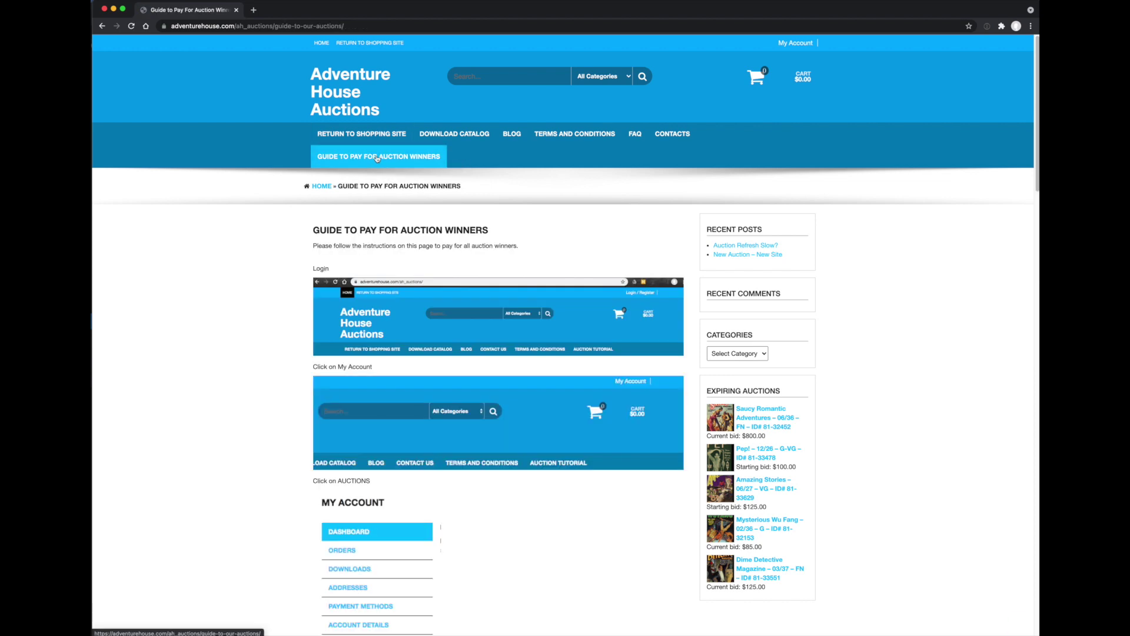
# Step: Scroll down through the payment guide's checkout steps and back up toward the top
pyautogui.scroll(-1, 265, 334)
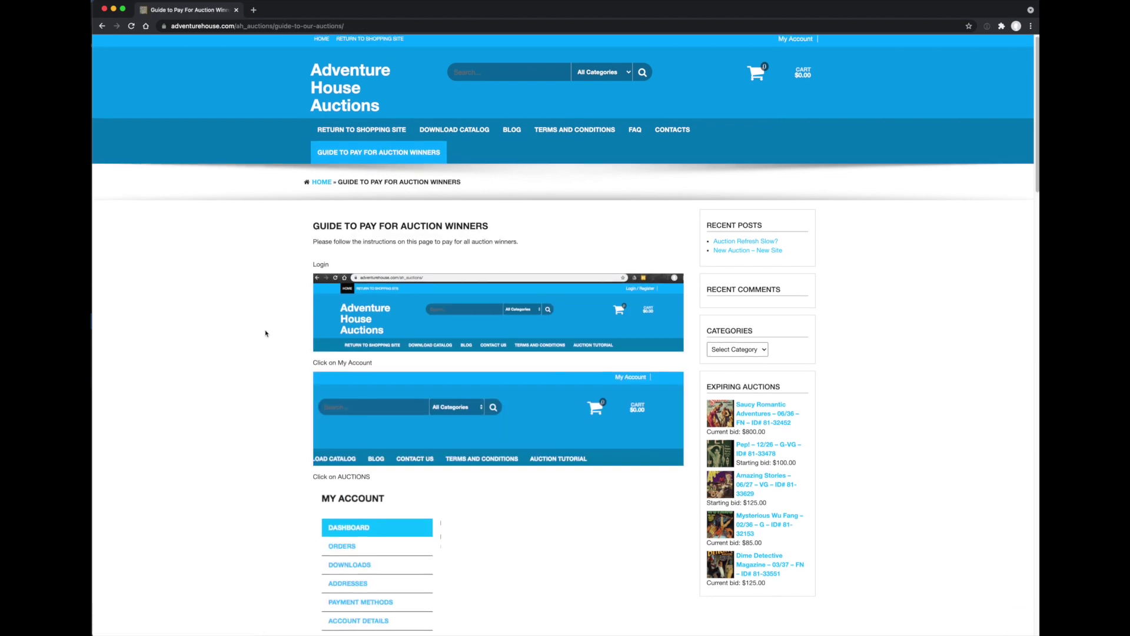
pyautogui.scroll(-3, 265, 333)
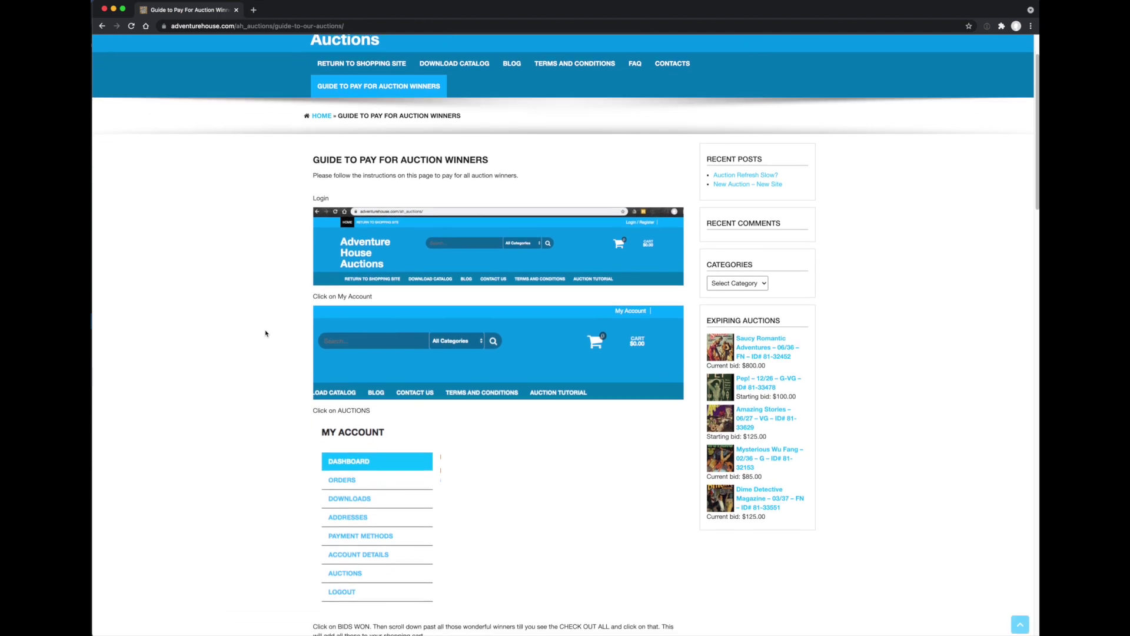
pyautogui.scroll(-3, 265, 333)
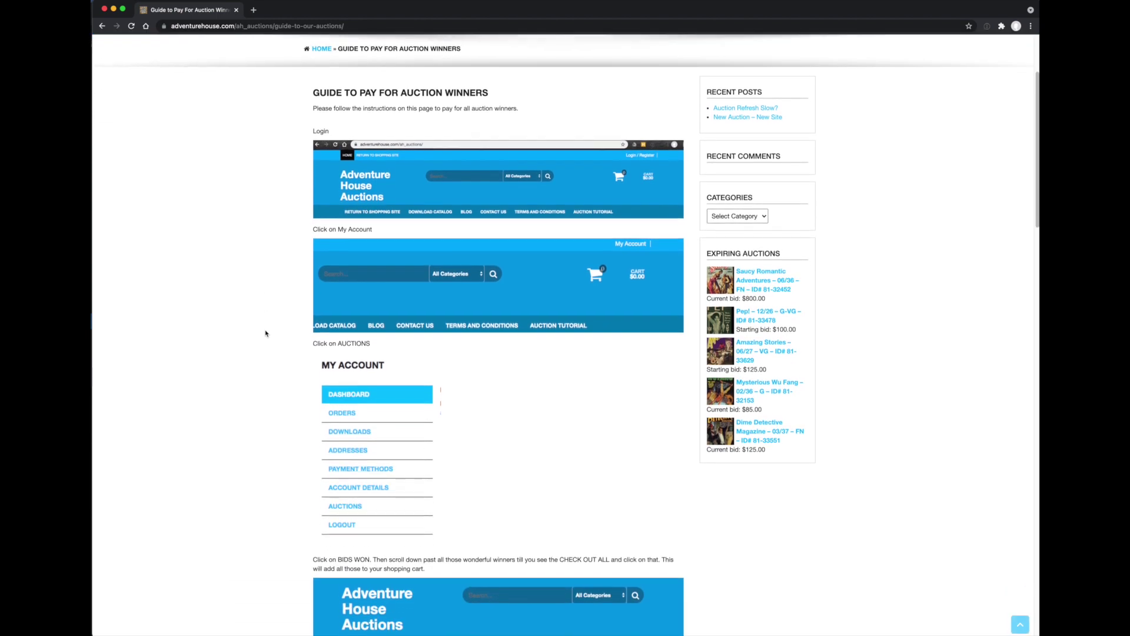
pyautogui.scroll(-4, 265, 334)
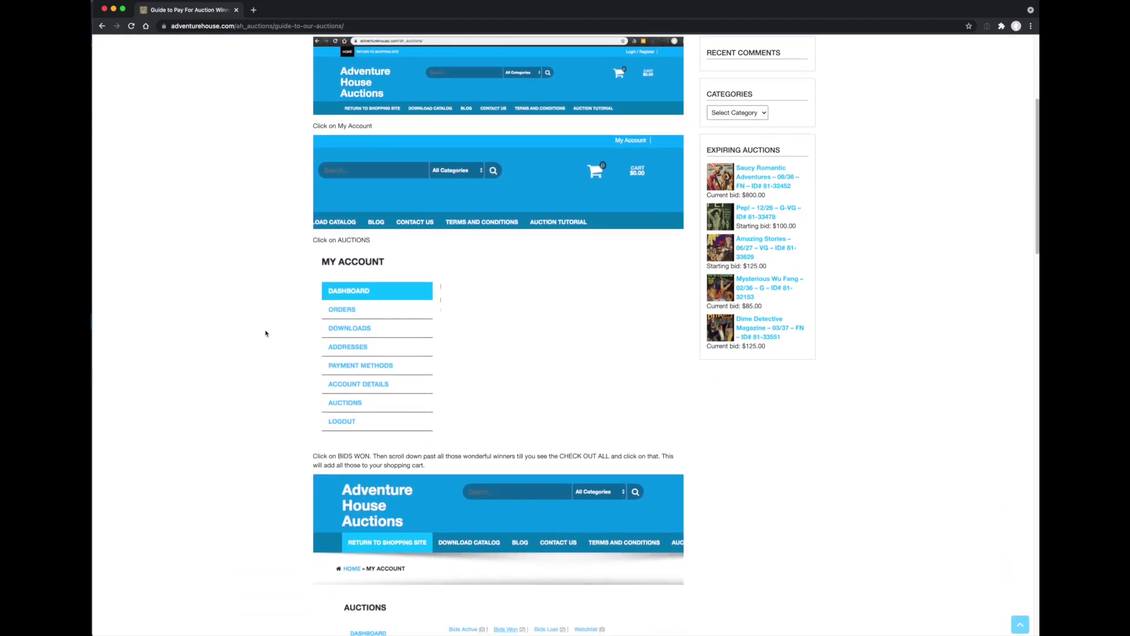
pyautogui.scroll(-7, 265, 333)
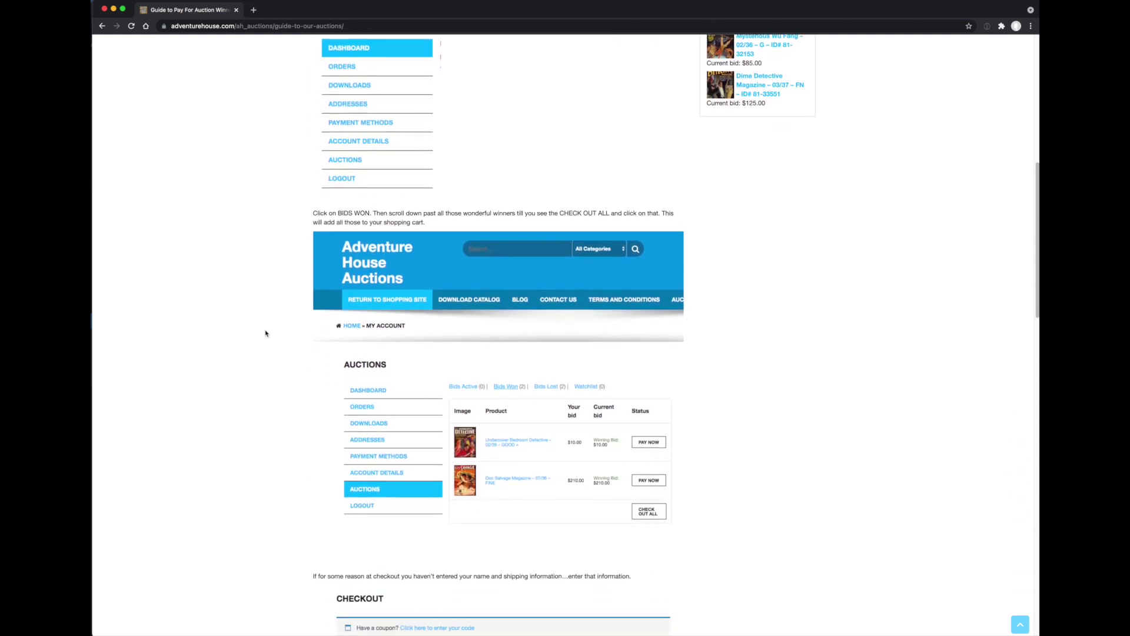
pyautogui.scroll(-3, 265, 333)
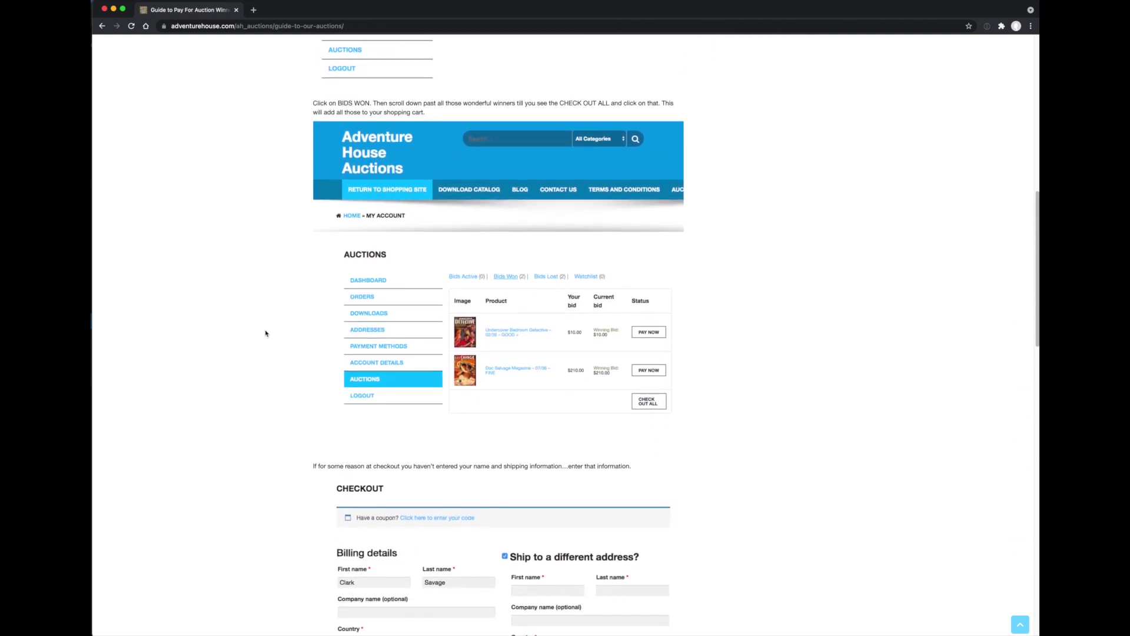
pyautogui.scroll(-1, 265, 334)
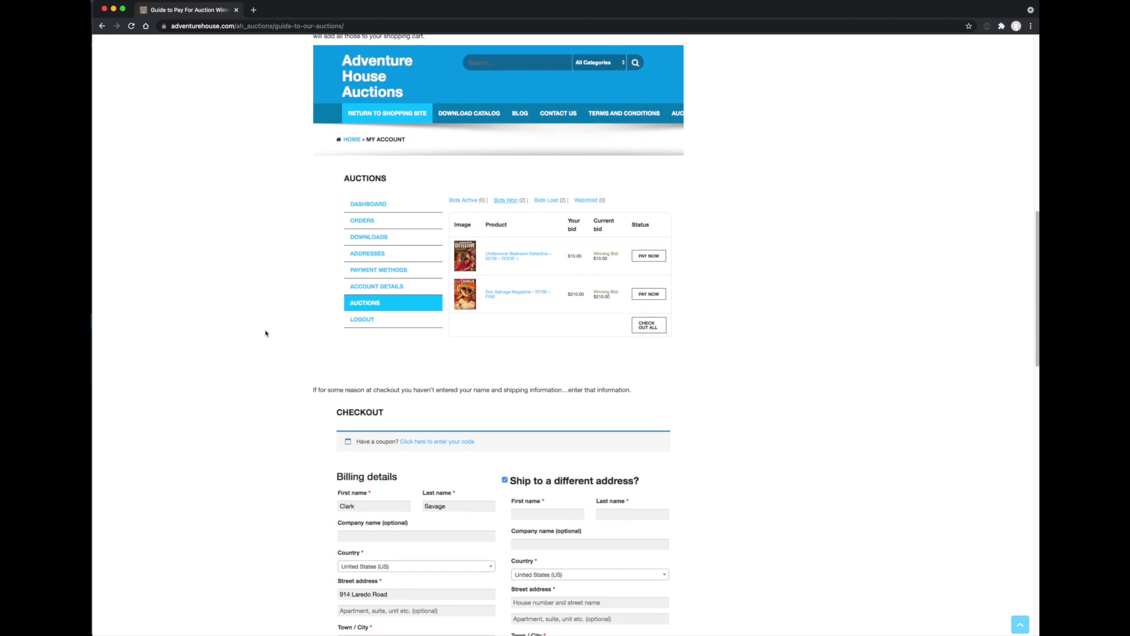
pyautogui.scroll(-2, 265, 333)
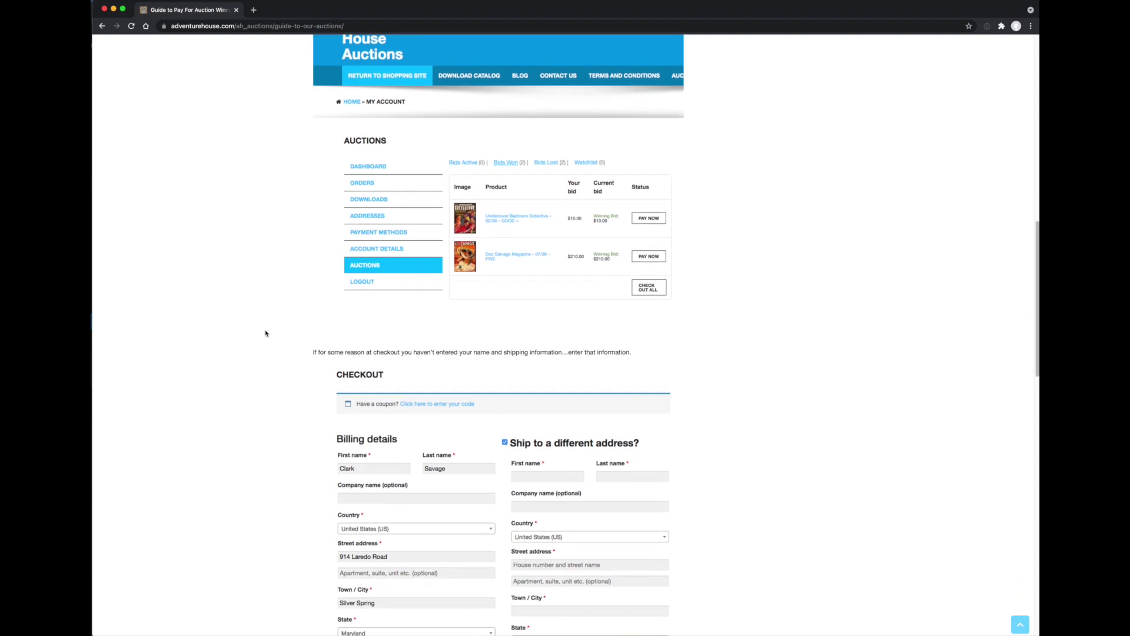
pyautogui.scroll(-3, 264, 333)
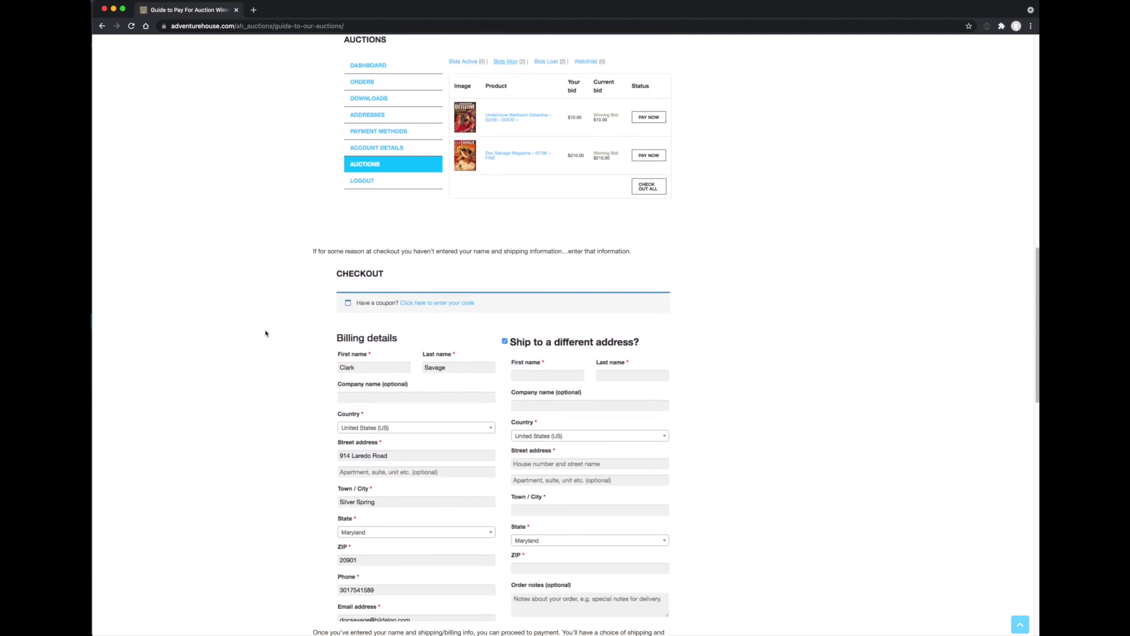
pyautogui.scroll(10, 265, 333)
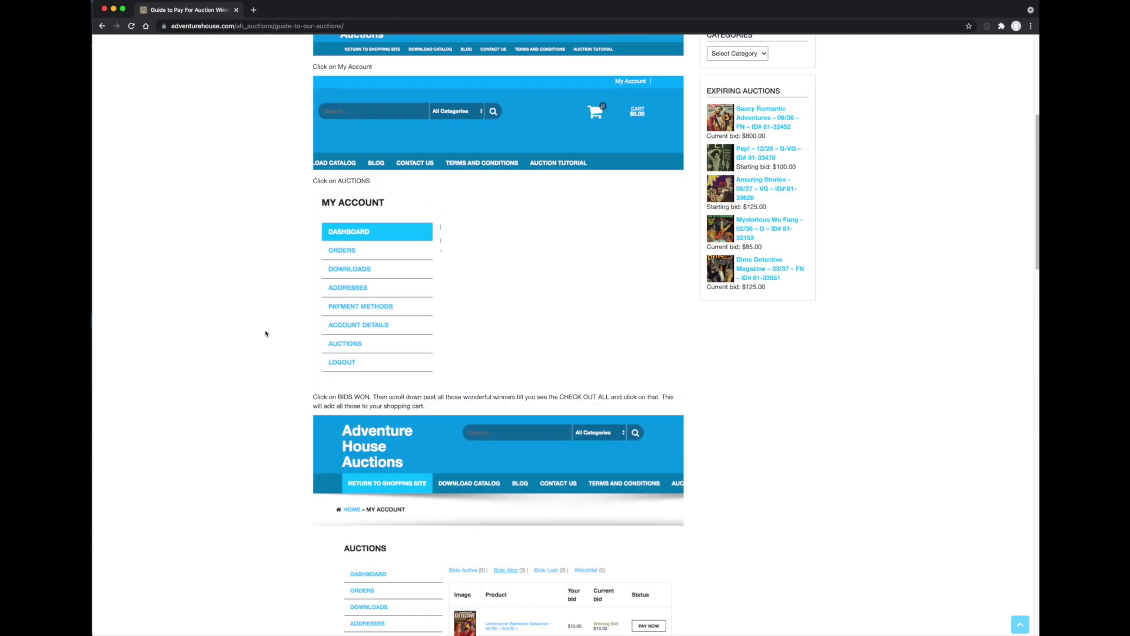
pyautogui.scroll(6, 265, 333)
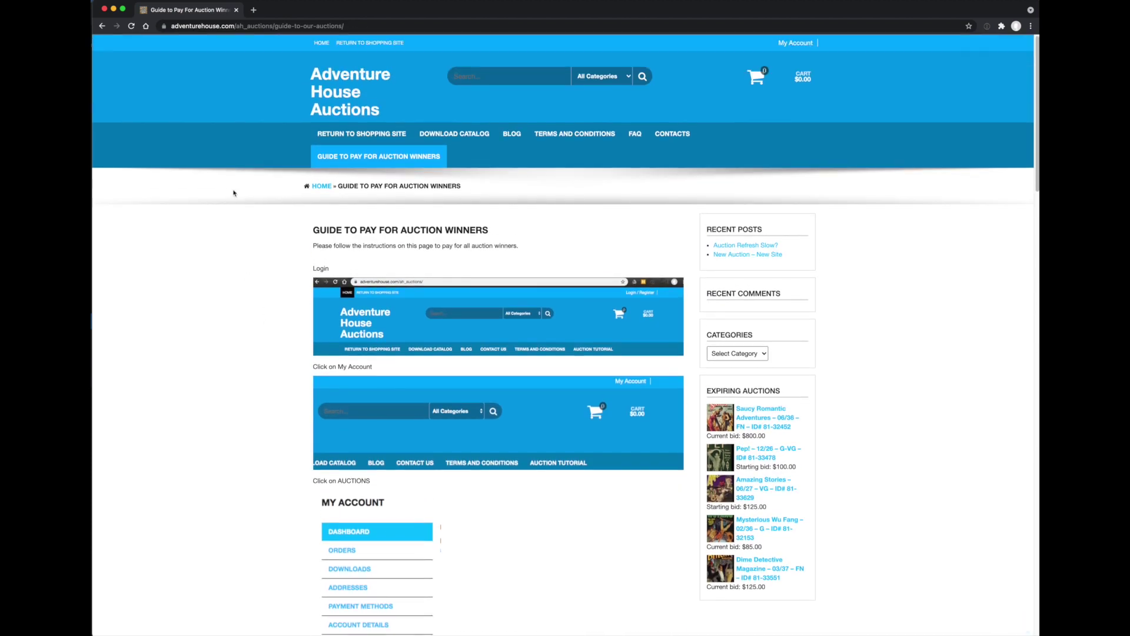
# Step: Leave the auctions home page for the Adventure House shopping site
pyautogui.click(339, 94)
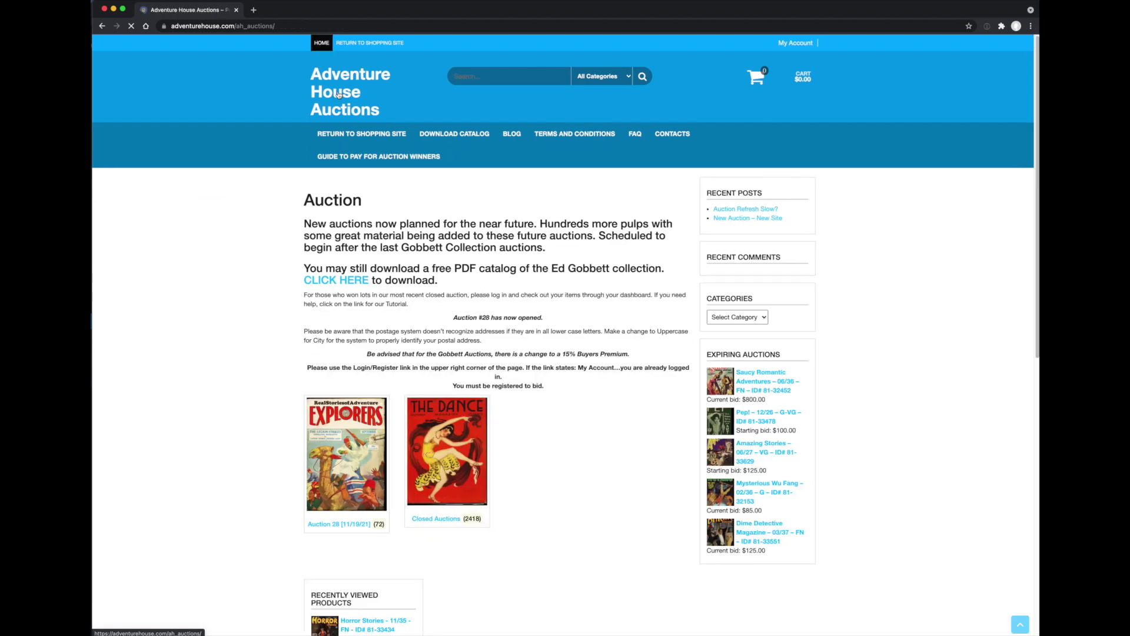
pyautogui.click(358, 133)
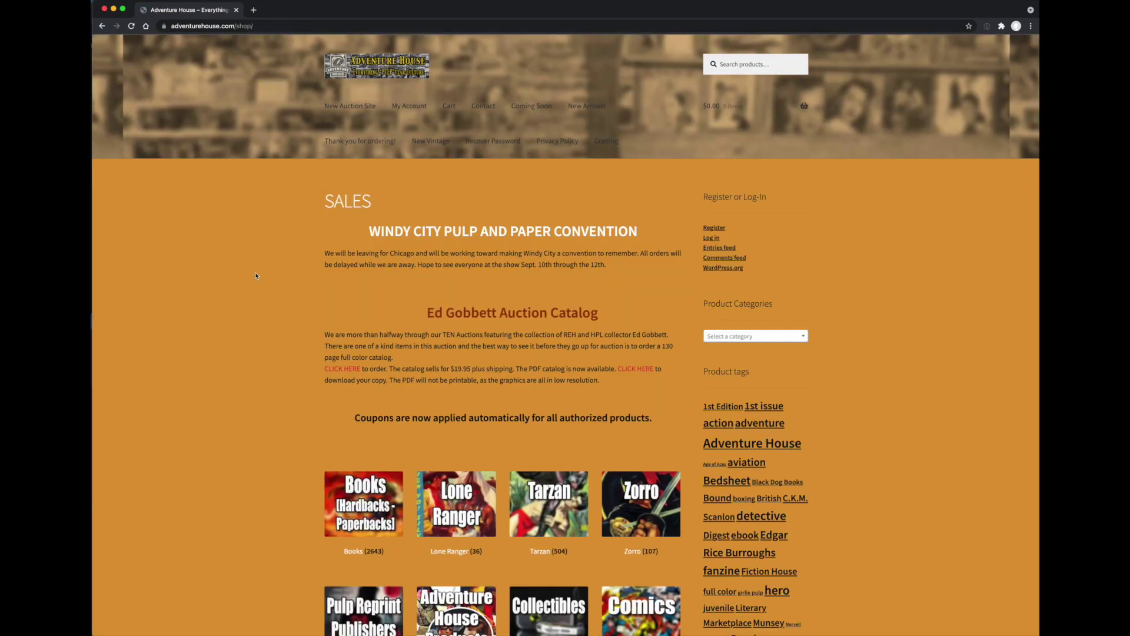
pyautogui.scroll(-3, 253, 275)
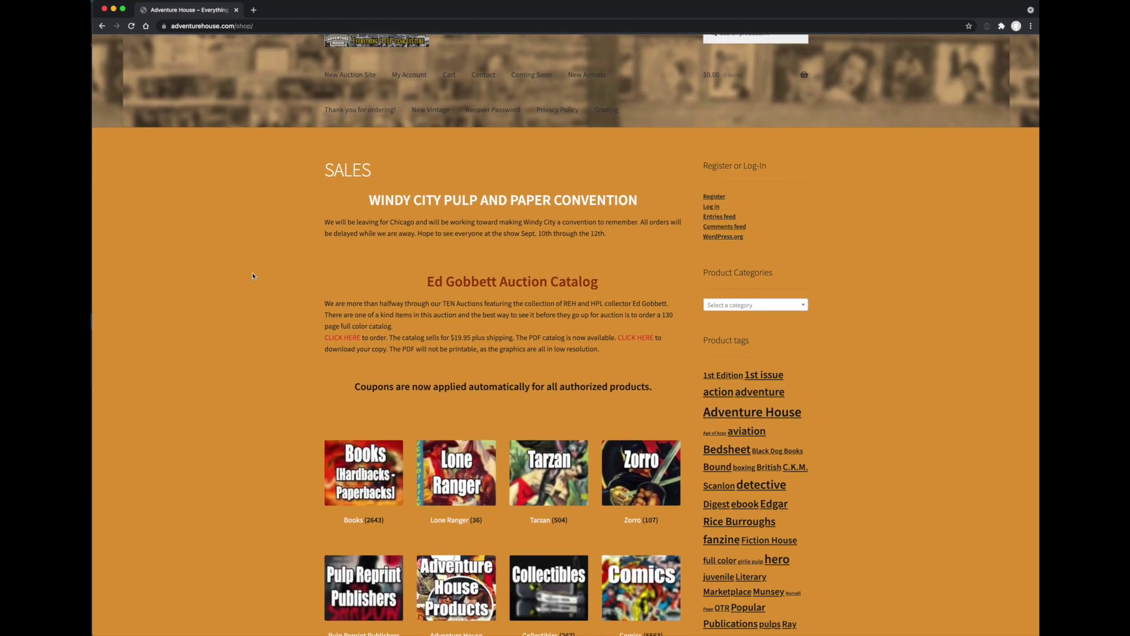
pyautogui.scroll(-6, 252, 274)
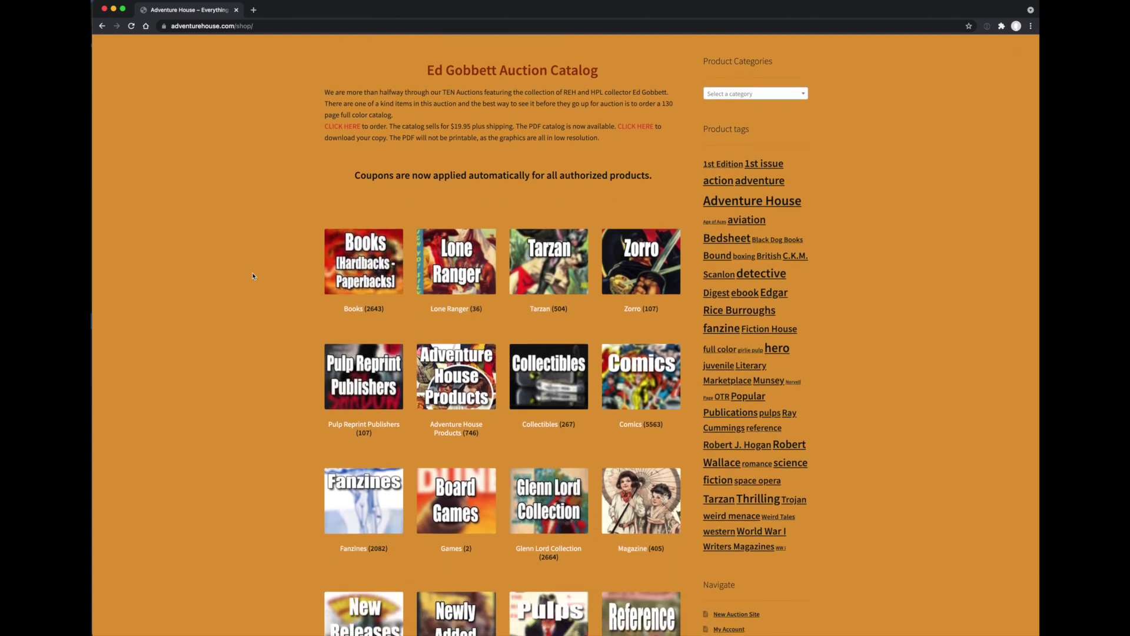
pyautogui.scroll(-5, 253, 276)
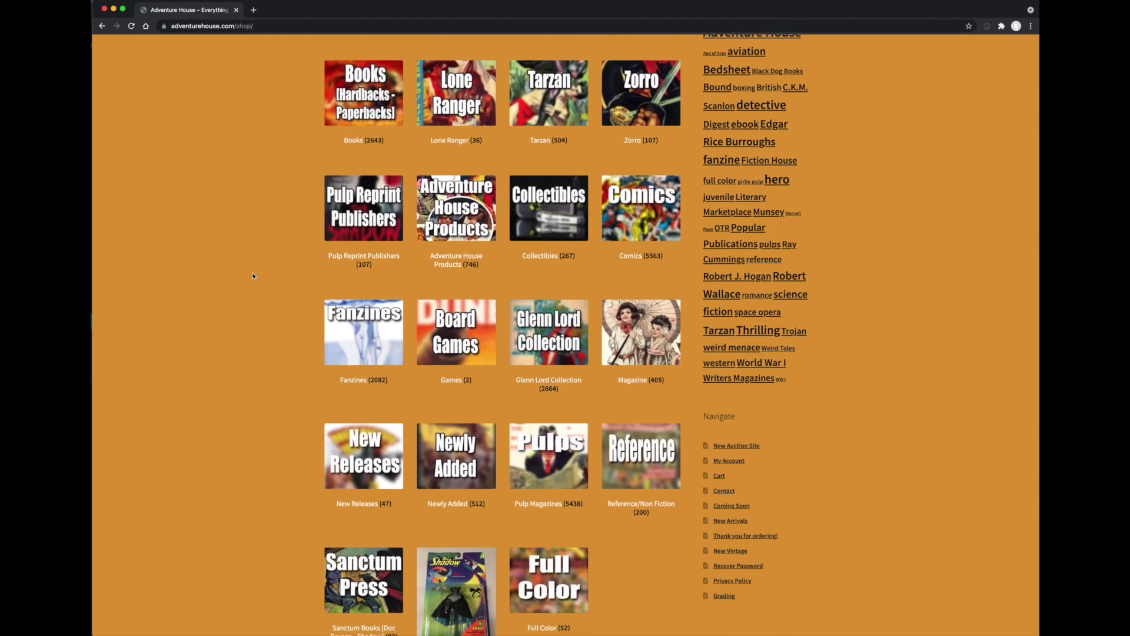
# Step: Open Pulp Magazines, then the Hero category listing Doc Savage and The Shadow
pyautogui.click(547, 443)
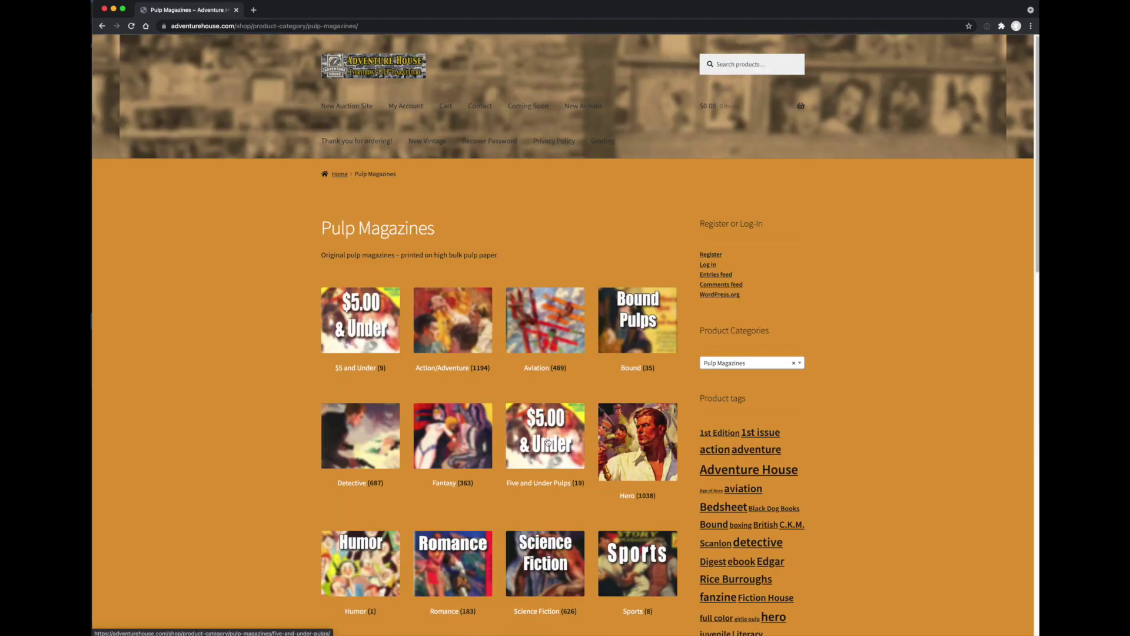
pyautogui.scroll(-5, 305, 406)
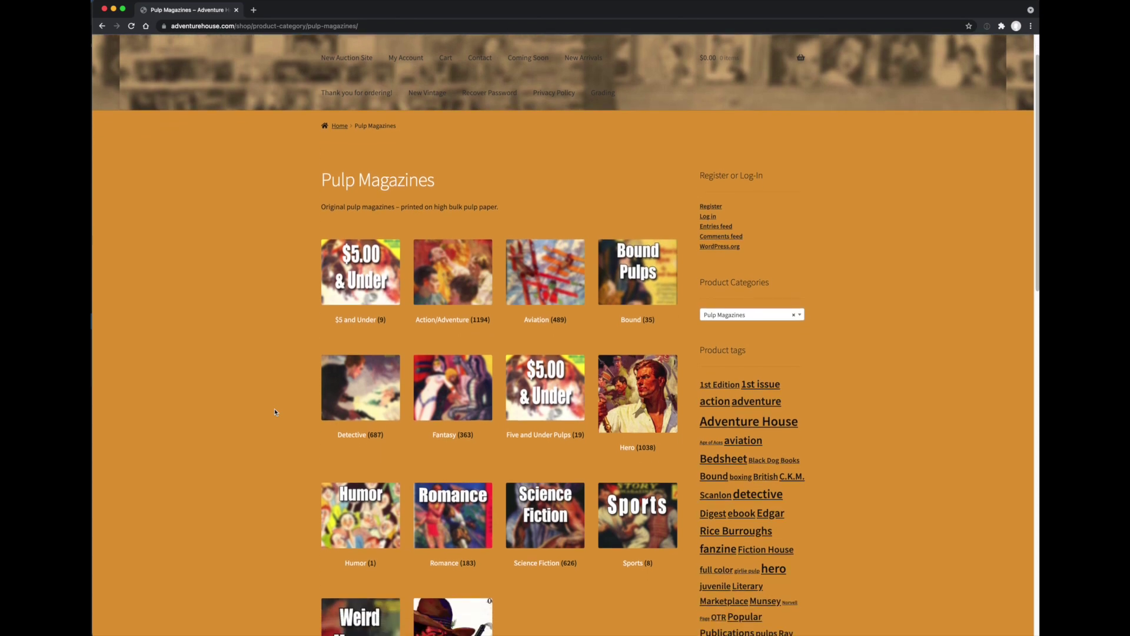
pyautogui.click(639, 287)
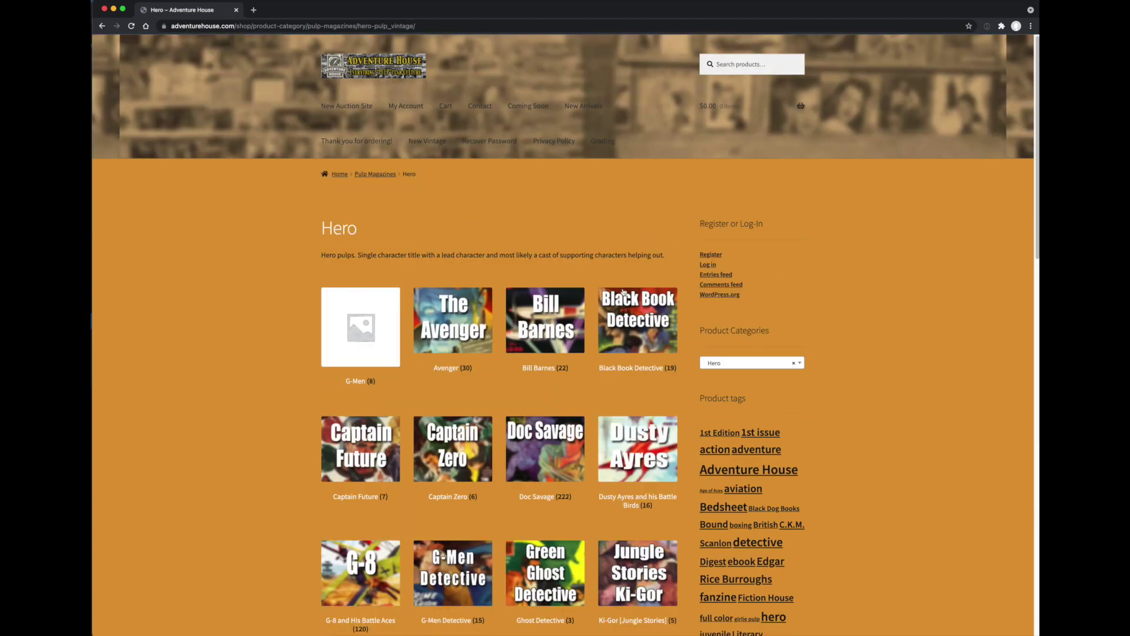
pyautogui.scroll(-5, 292, 394)
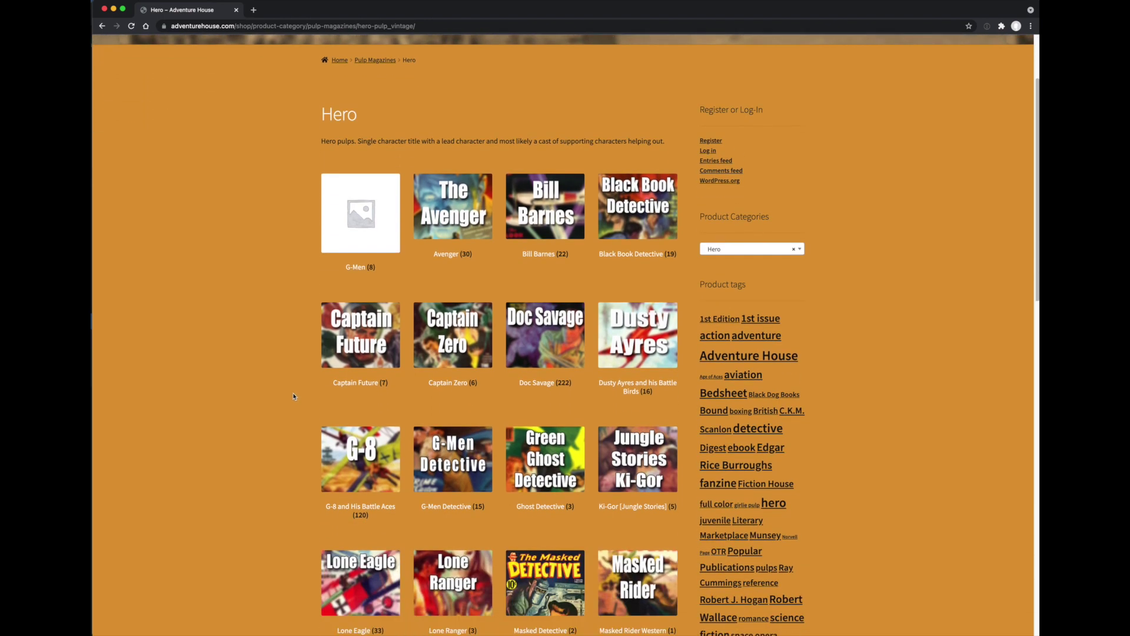
pyautogui.scroll(-1, 293, 397)
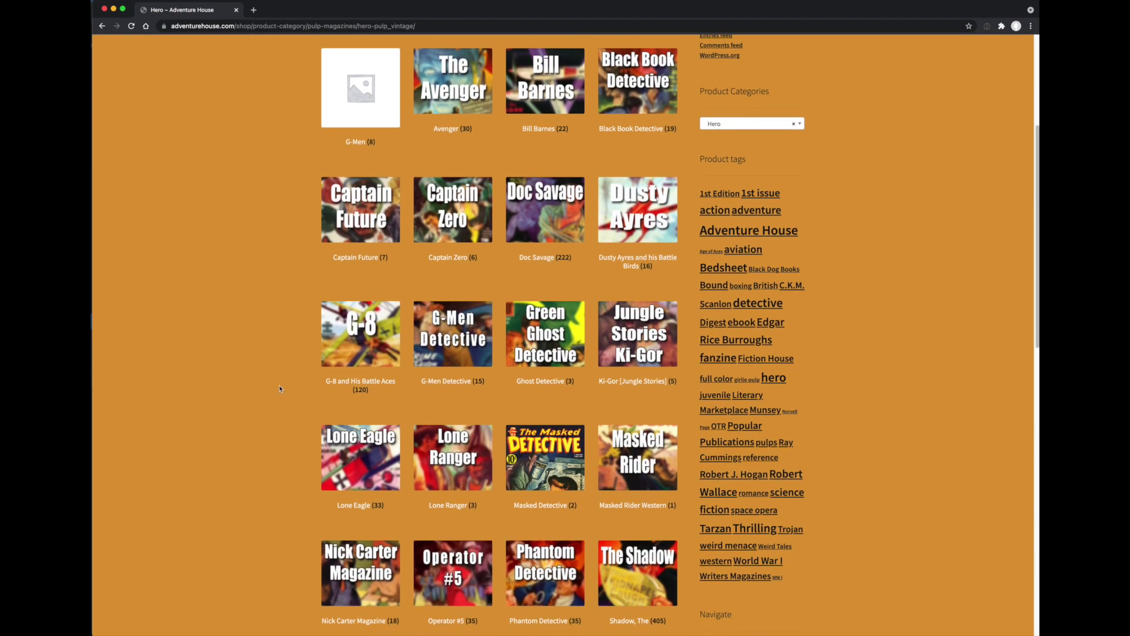
# Step: Open the Doc Savage pulps category and sort it by price, low to high
pyautogui.click(529, 244)
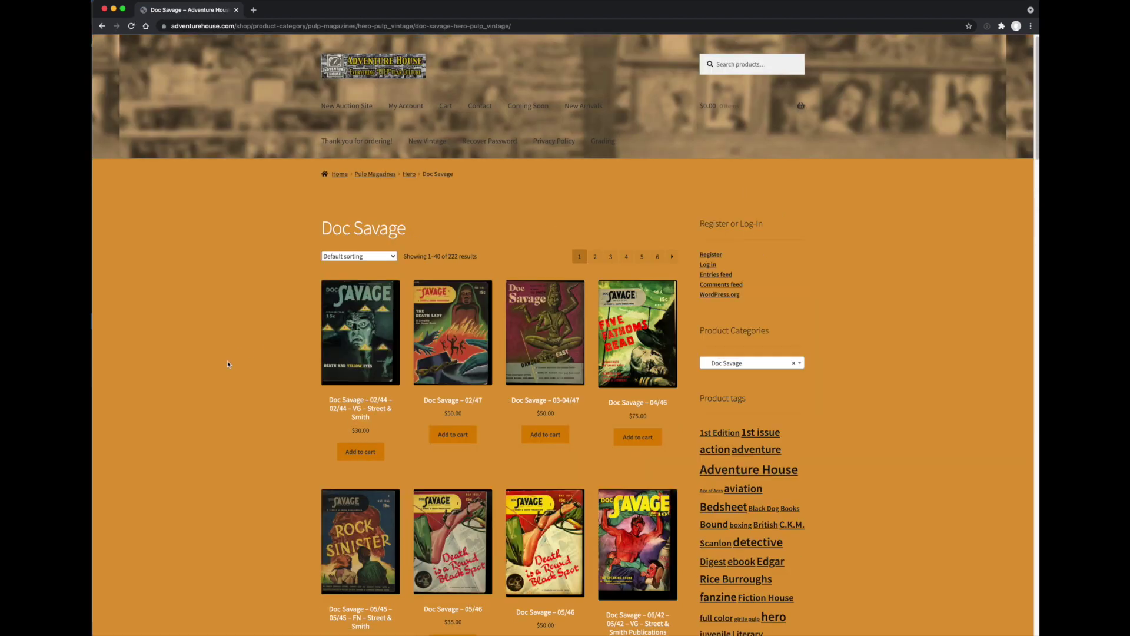
pyautogui.scroll(-2, 229, 365)
pyautogui.scroll(-1, 235, 324)
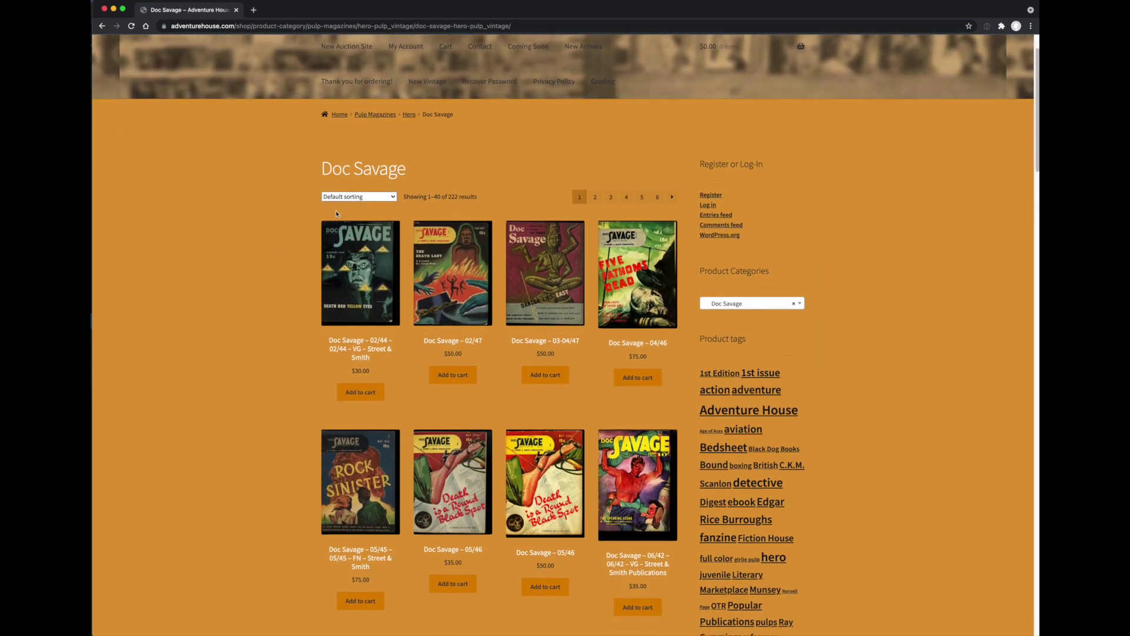
pyautogui.click(352, 197)
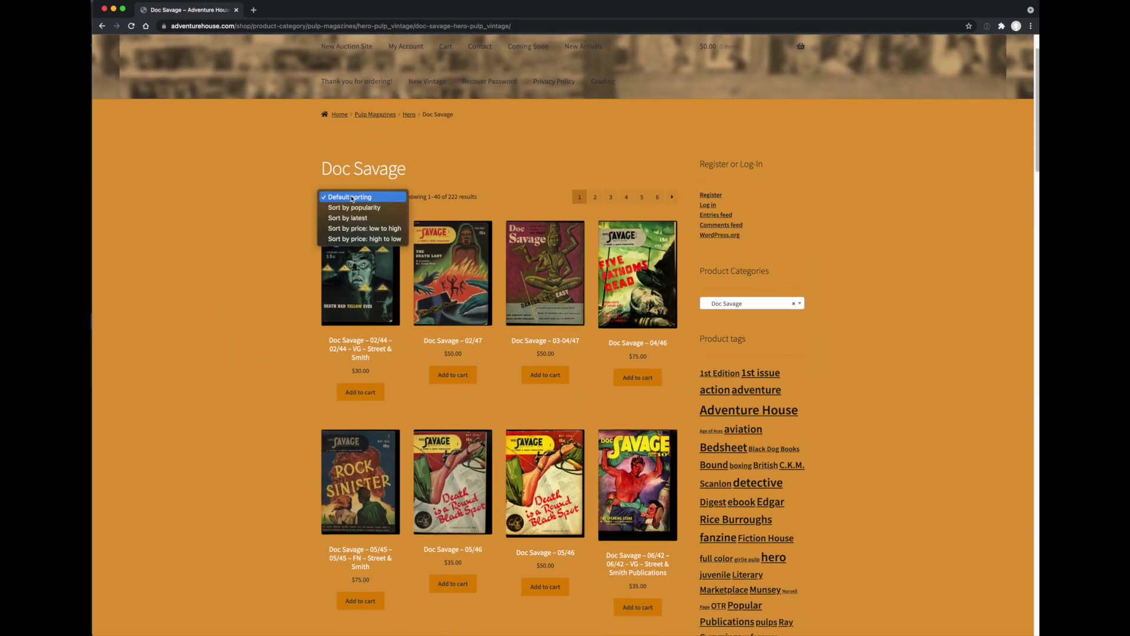
pyautogui.click(358, 229)
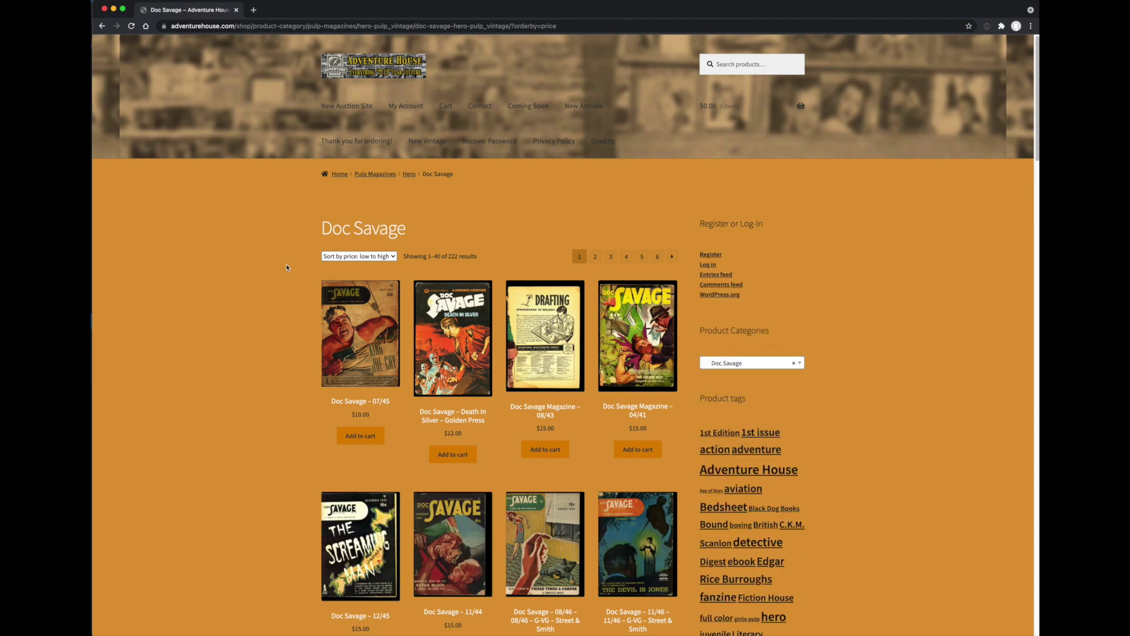
# Step: Re-sort the 222 Doc Savage pulps by price high to low, led by the $500.00 02/34 issue
pyautogui.scroll(-2, 283, 274)
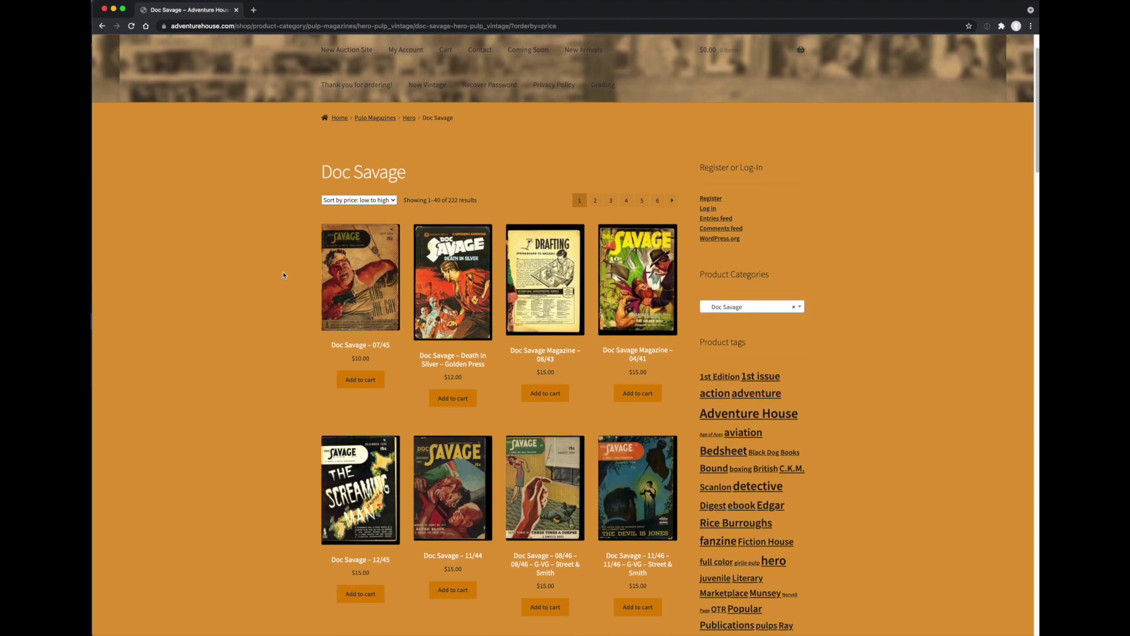
pyautogui.click(369, 198)
pyautogui.click(369, 212)
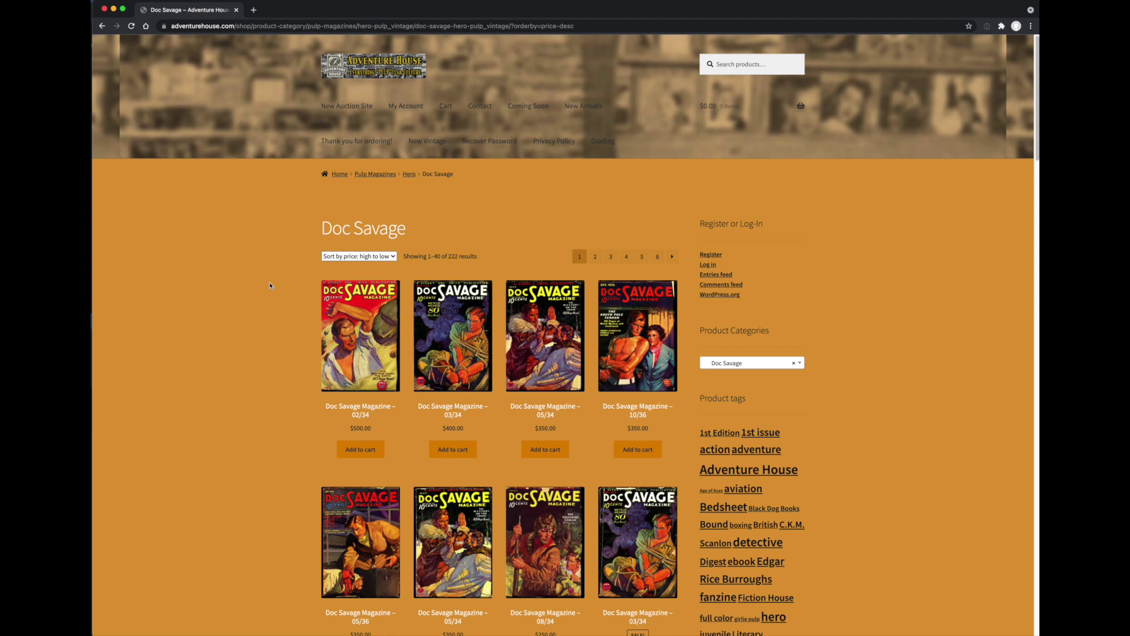
pyautogui.scroll(-2, 270, 285)
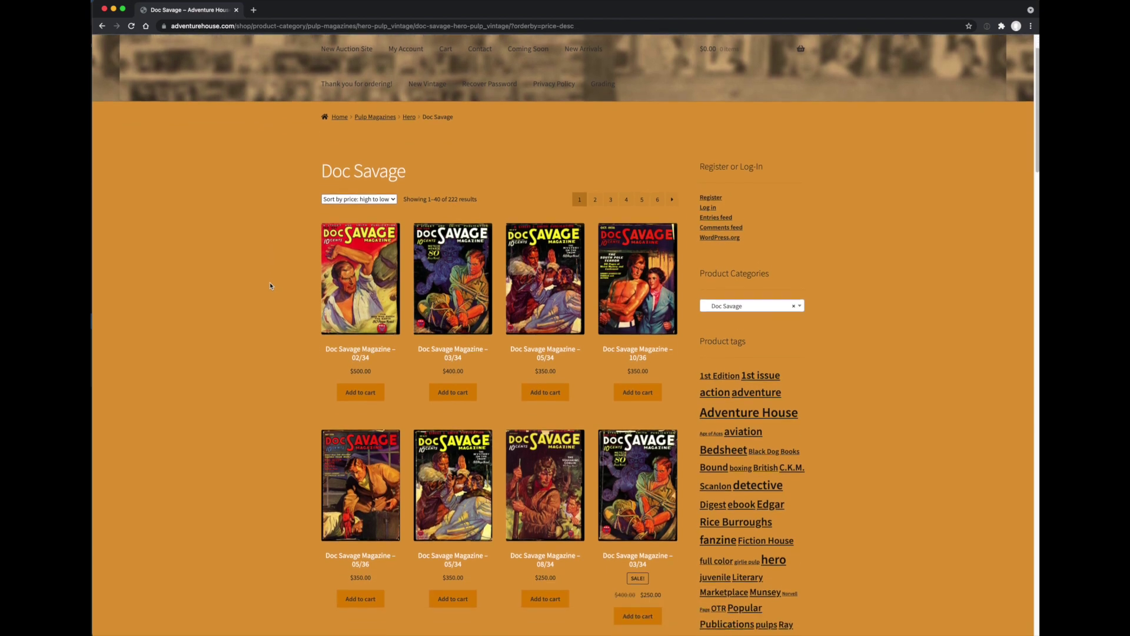
pyautogui.scroll(-2, 270, 286)
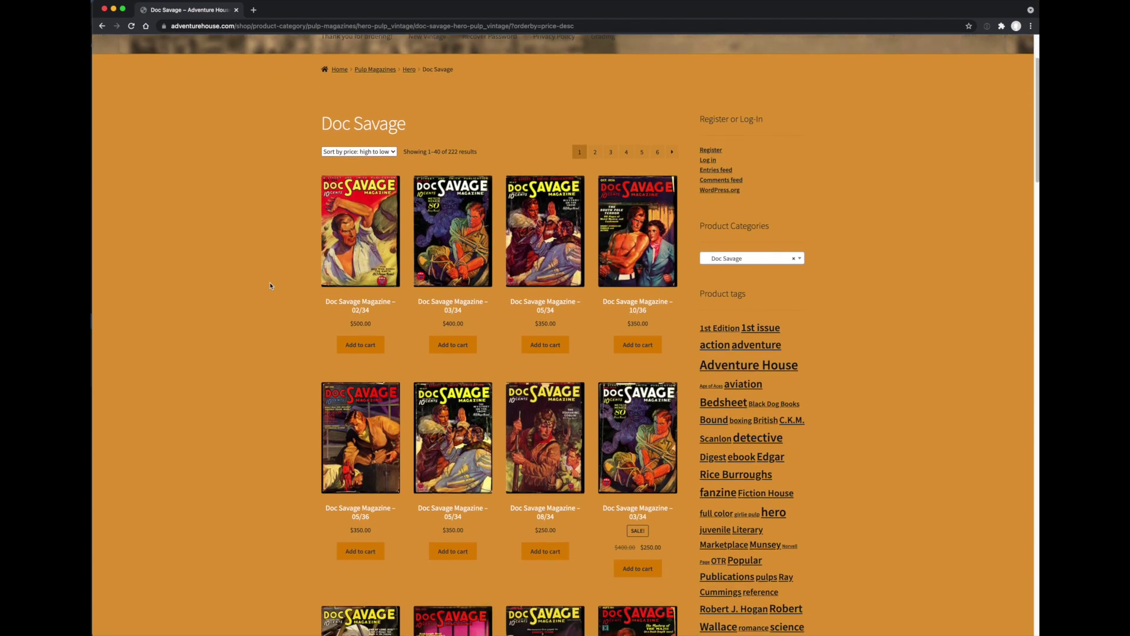